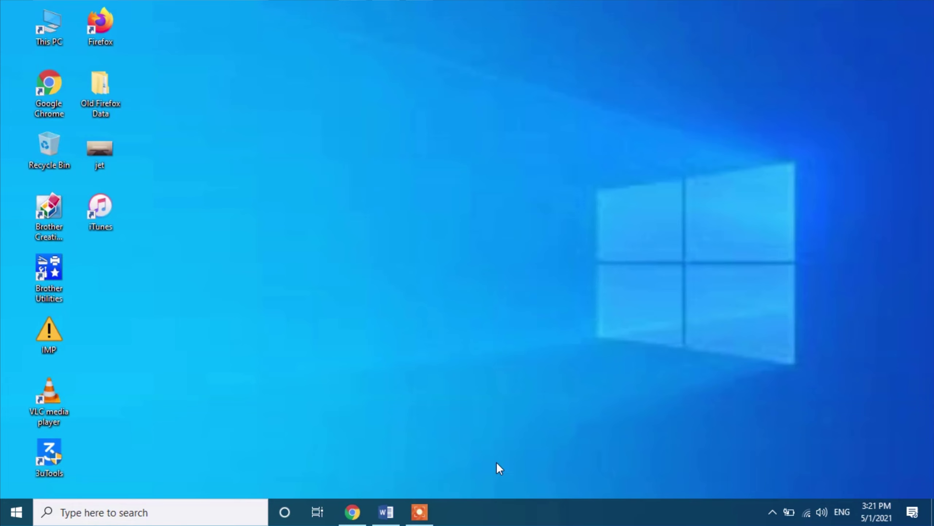
Bring the blank Document1 Word window to the front from the taskbar
{"action": "left_click", "coordinate": [386, 512]}
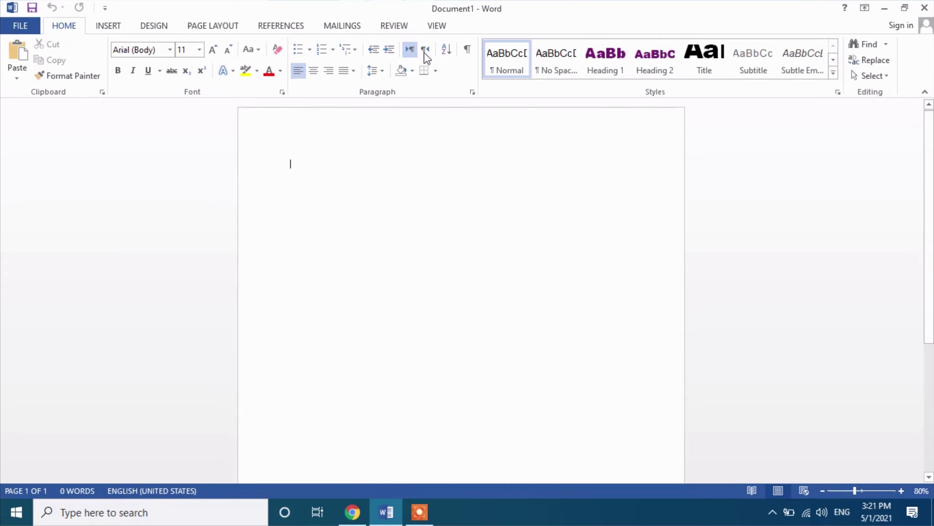
Draw a large 5.94-inch Donut shape across the page
{"action": "left_click", "coordinate": [106, 26]}
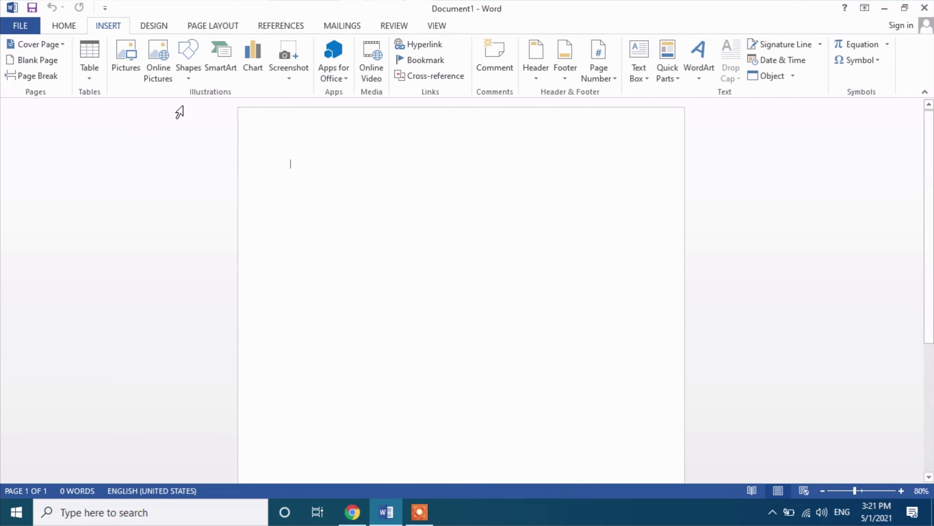
{"action": "left_click", "coordinate": [189, 74]}
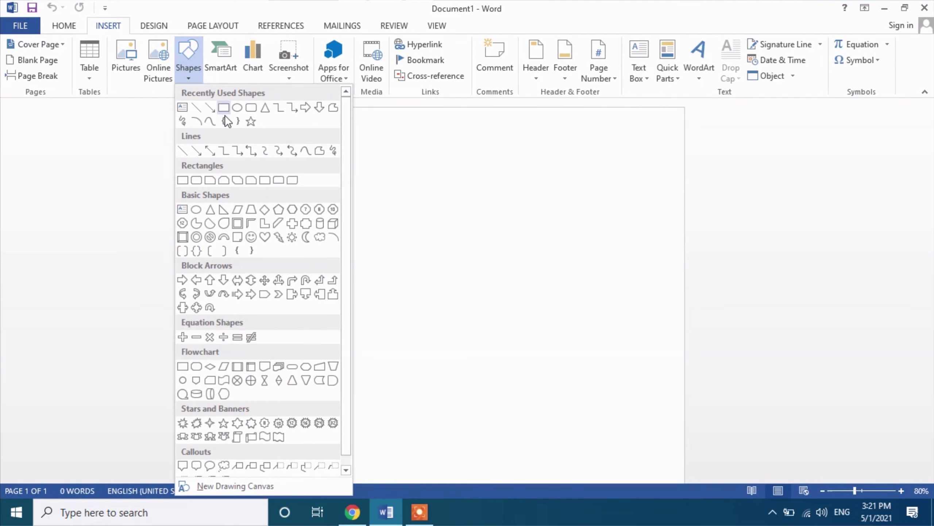
{"action": "left_click", "coordinate": [196, 237]}
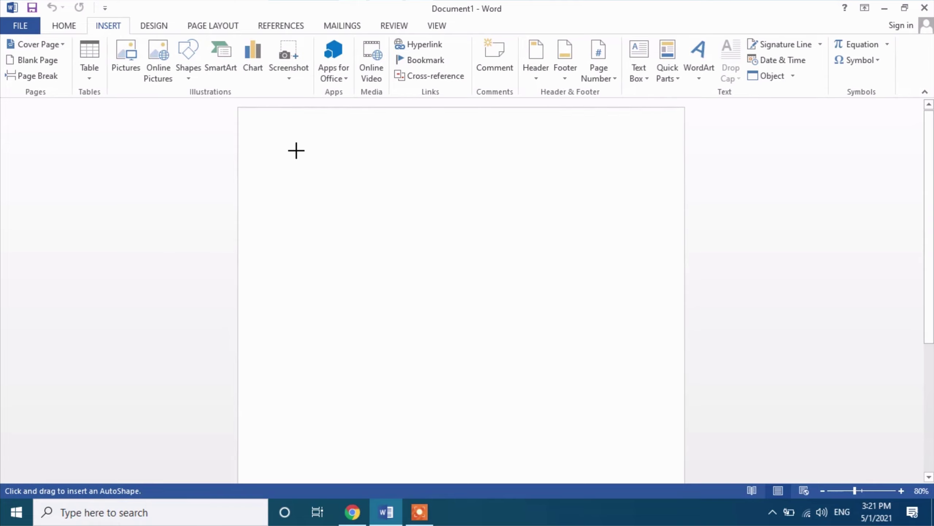
{"action": "left_click_drag", "start_coordinate": [296, 150], "coordinate": [609, 376]}
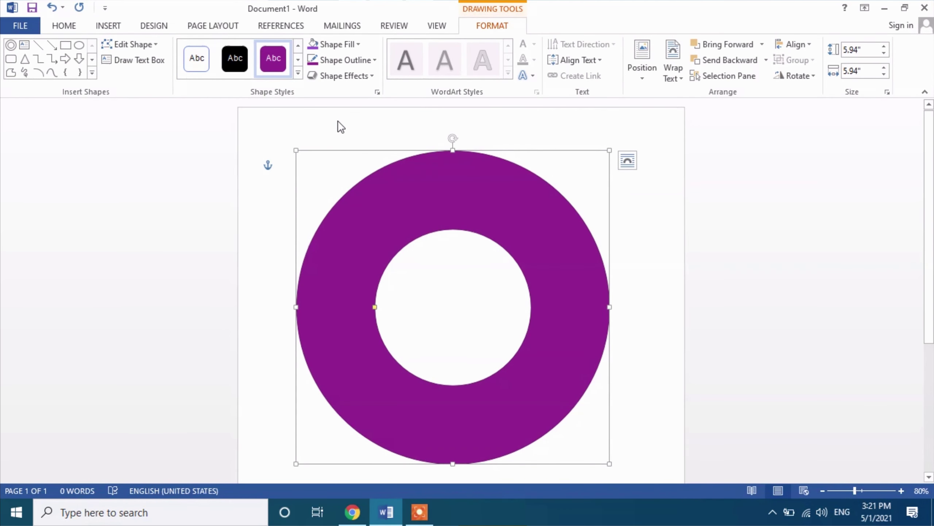
Give the donut a dark purple texture fill and widen its hole into a thin ring
{"action": "left_click", "coordinate": [347, 42]}
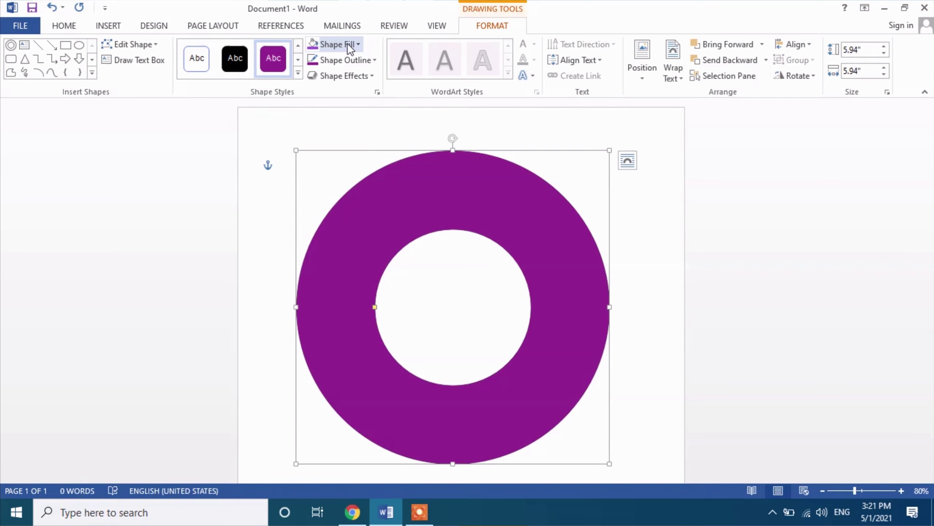
{"action": "mouse_move", "coordinate": [341, 232]}
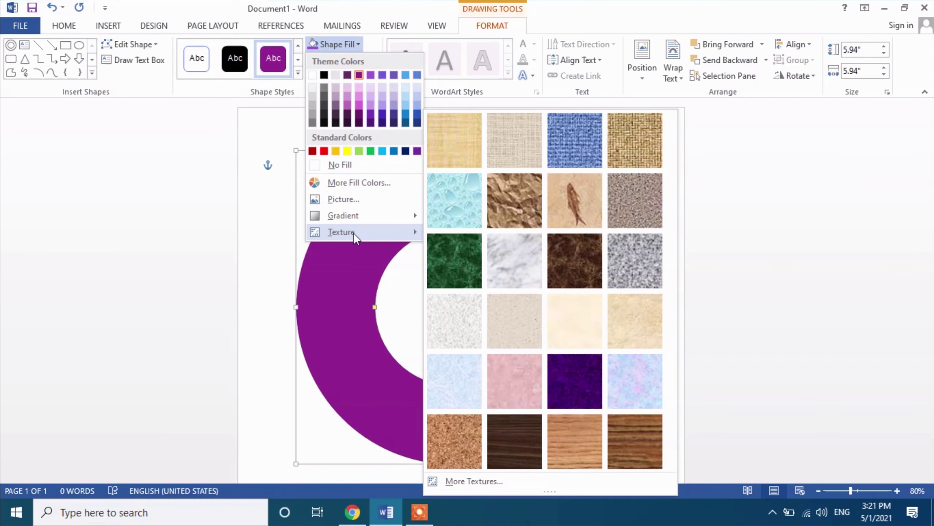
{"action": "left_click", "coordinate": [576, 372]}
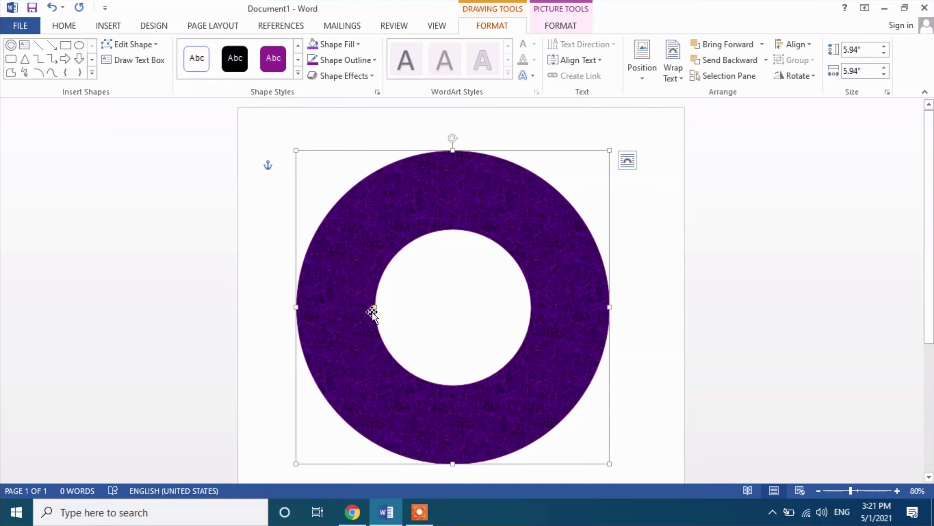
{"action": "left_click_drag", "start_coordinate": [374, 308], "coordinate": [333, 311]}
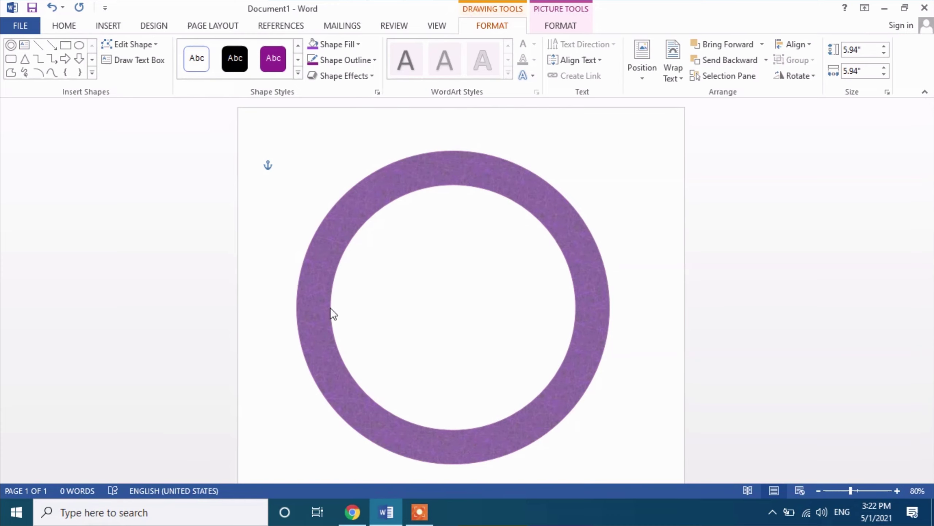
{"action": "left_click_drag", "start_coordinate": [333, 311], "coordinate": [330, 308]}
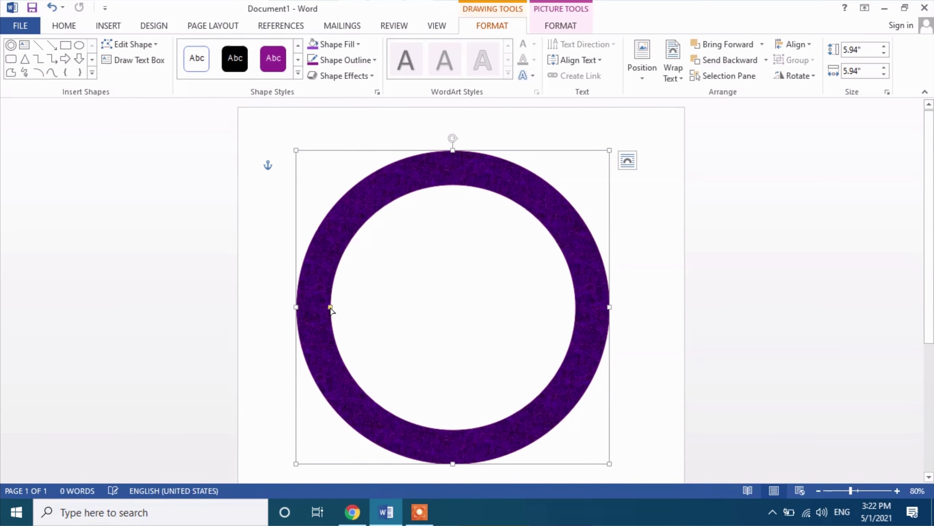
{"action": "left_click", "coordinate": [410, 339]}
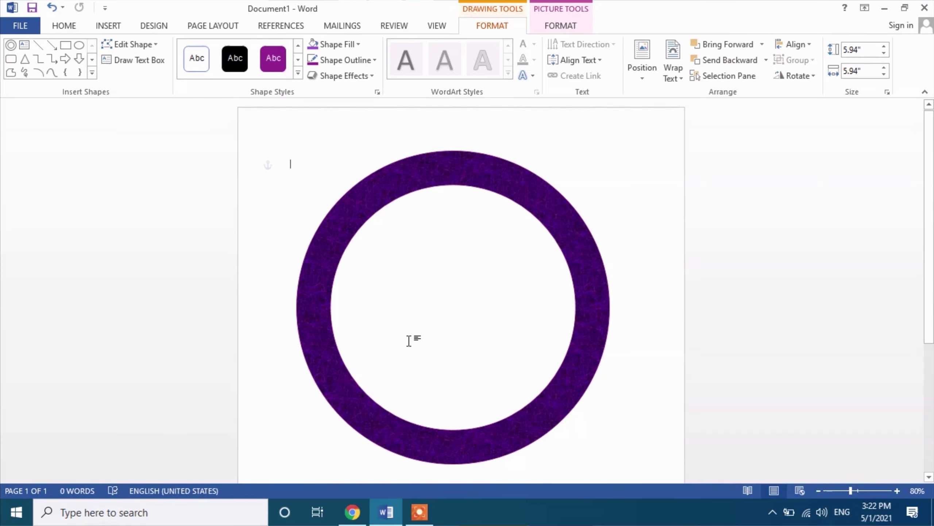
Draw a 32-Point Star inside the ring and begin enlarging it toward the upper left
{"action": "left_click", "coordinate": [103, 28]}
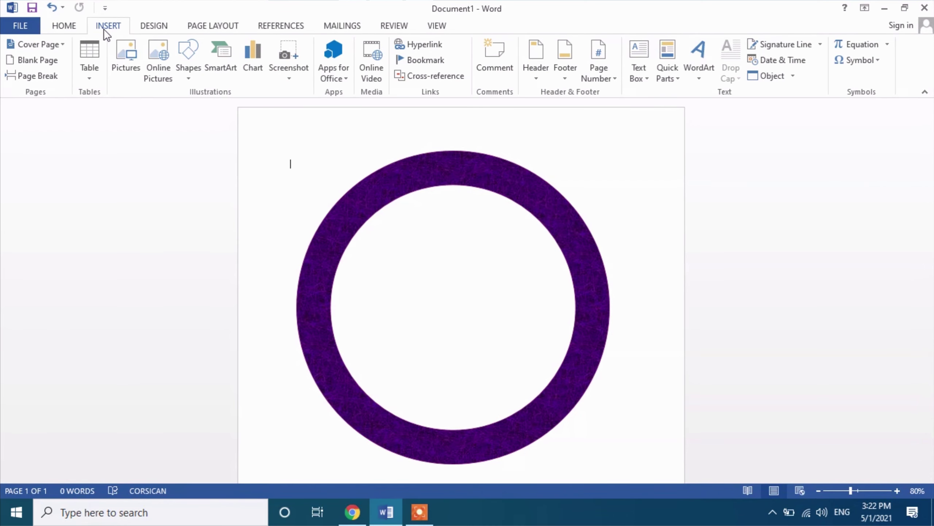
{"action": "left_click", "coordinate": [186, 80]}
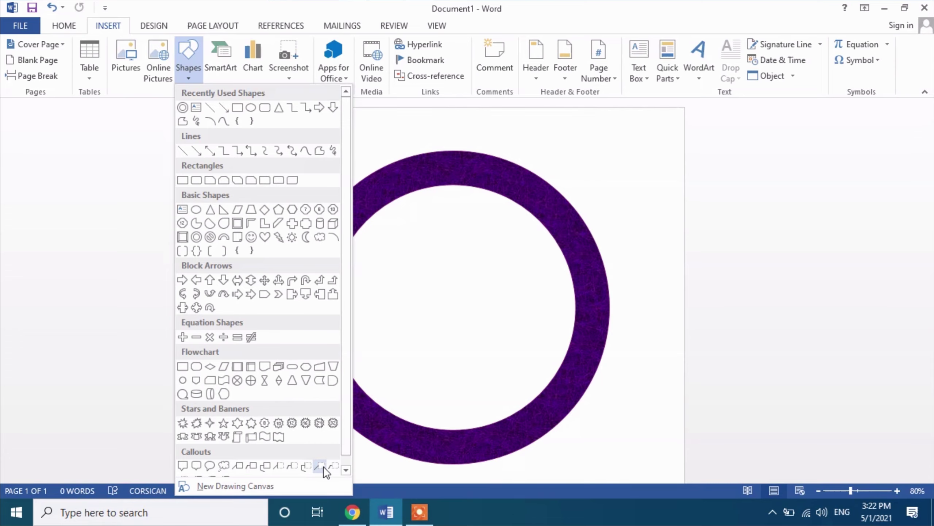
{"action": "left_click", "coordinate": [333, 424]}
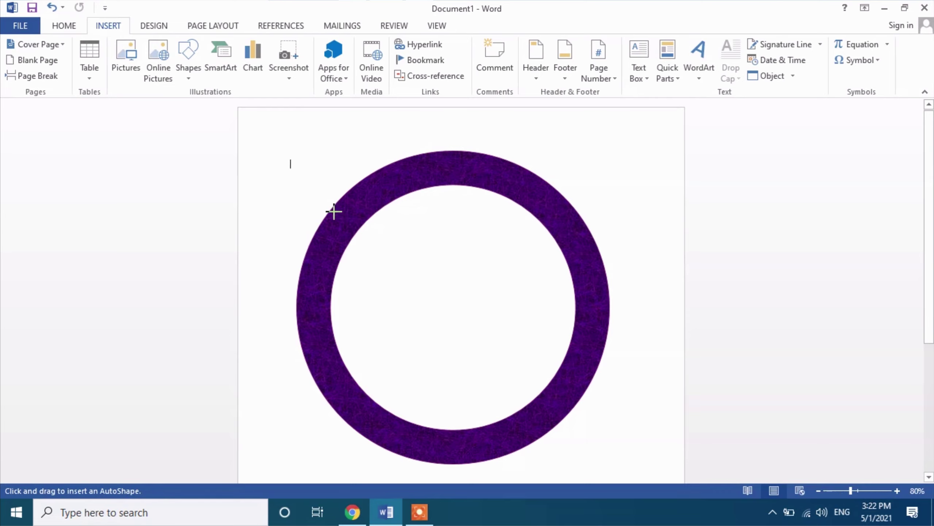
{"action": "left_click_drag", "start_coordinate": [331, 210], "coordinate": [580, 435]}
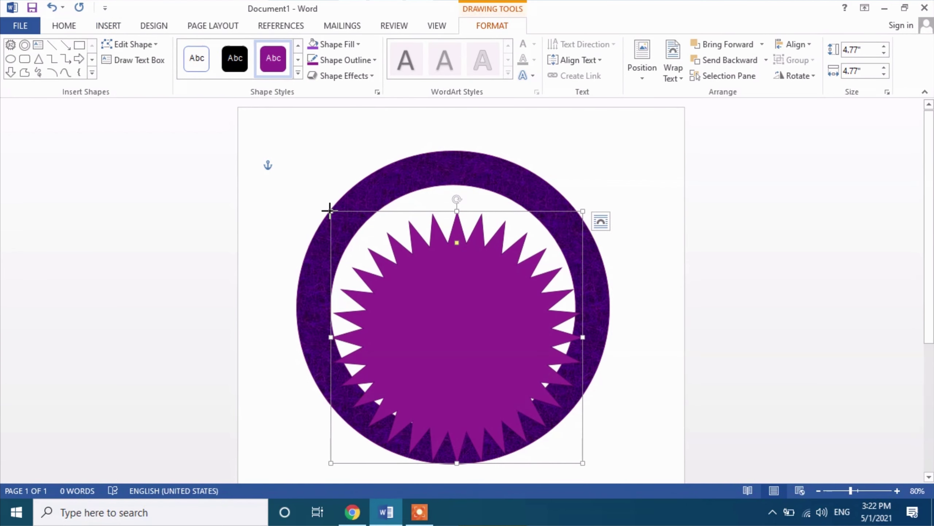
{"action": "mouse_move", "coordinate": [331, 211]}
{"action": "left_mouse_down"}
{"action": "mouse_move", "coordinate": [311, 197]}
{"action": "mouse_move", "coordinate": [313, 175]}
{"action": "left_mouse_up"}
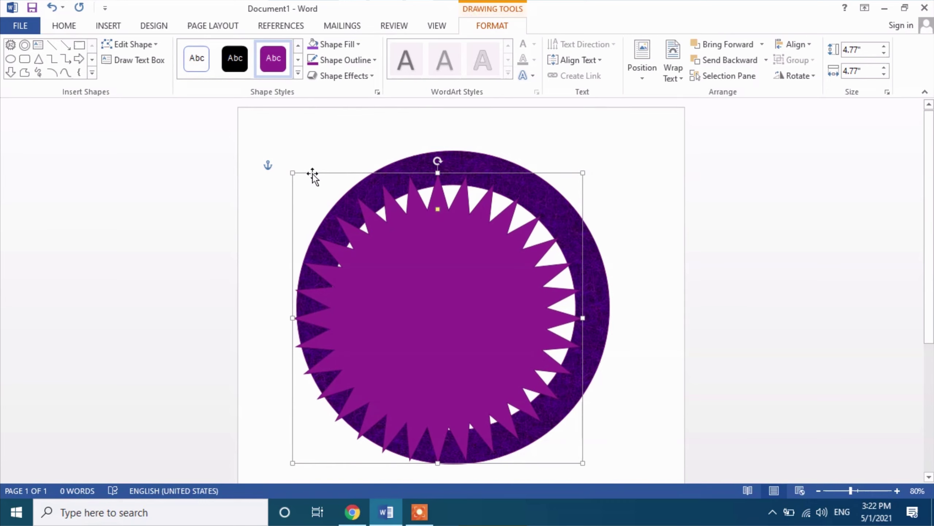
Resize the starburst to about 5.95 inches square and nudge it down to reach the ring's edge
{"action": "left_click_drag", "start_coordinate": [584, 173], "coordinate": [606, 167]}
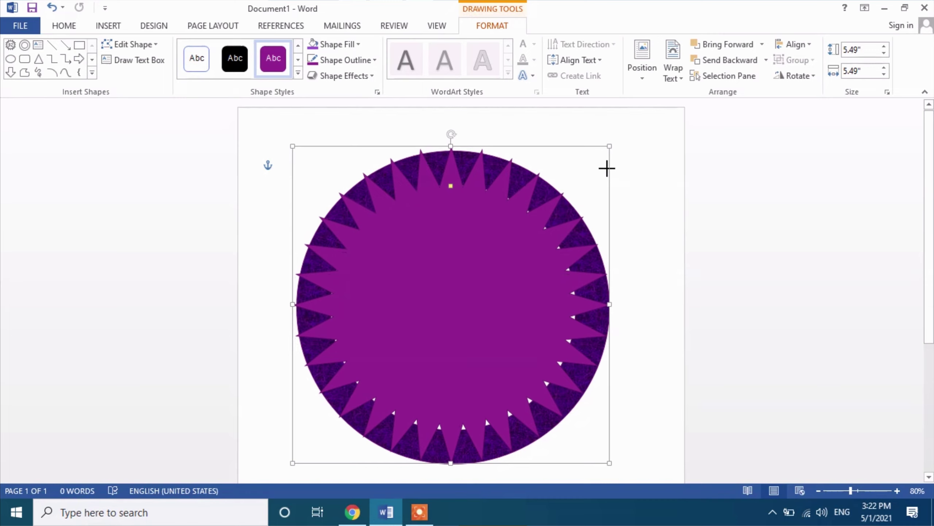
{"action": "left_click_drag", "start_coordinate": [607, 168], "coordinate": [608, 170]}
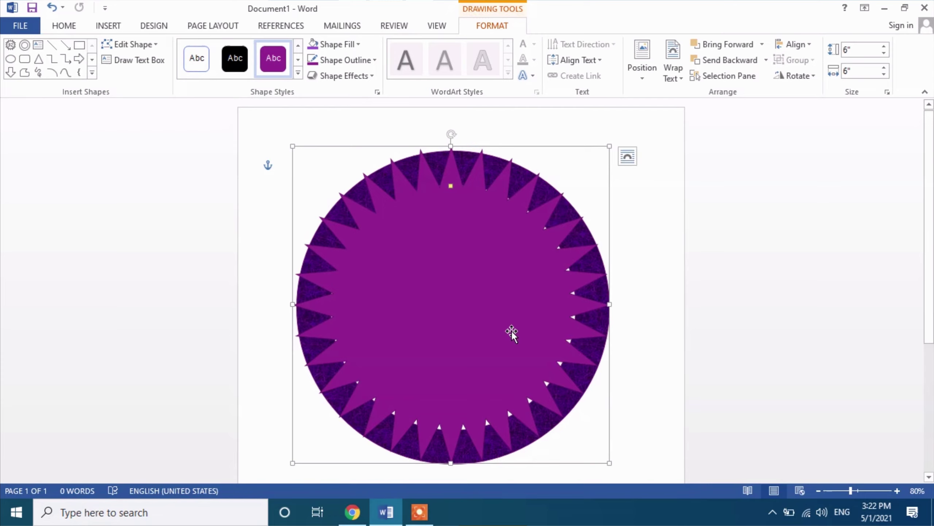
{"action": "key", "text": "Down"}
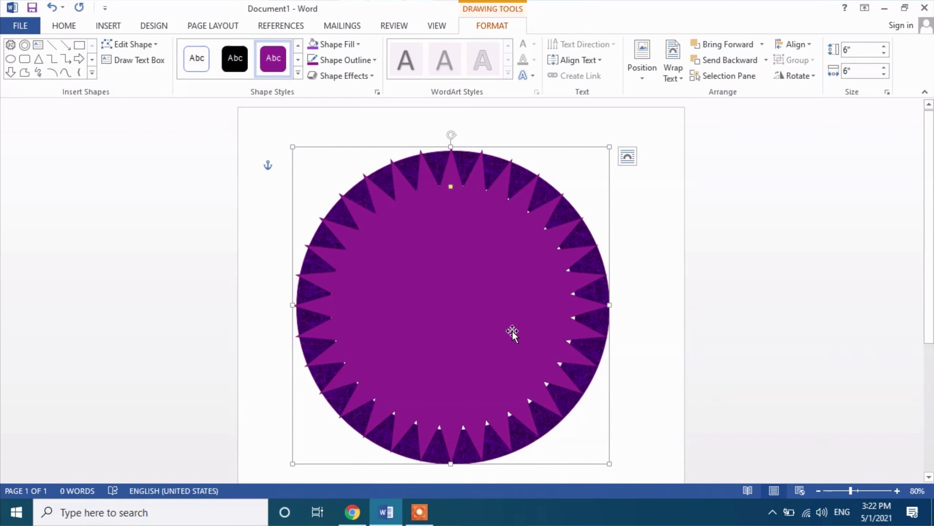
{"action": "key", "text": "Down"}
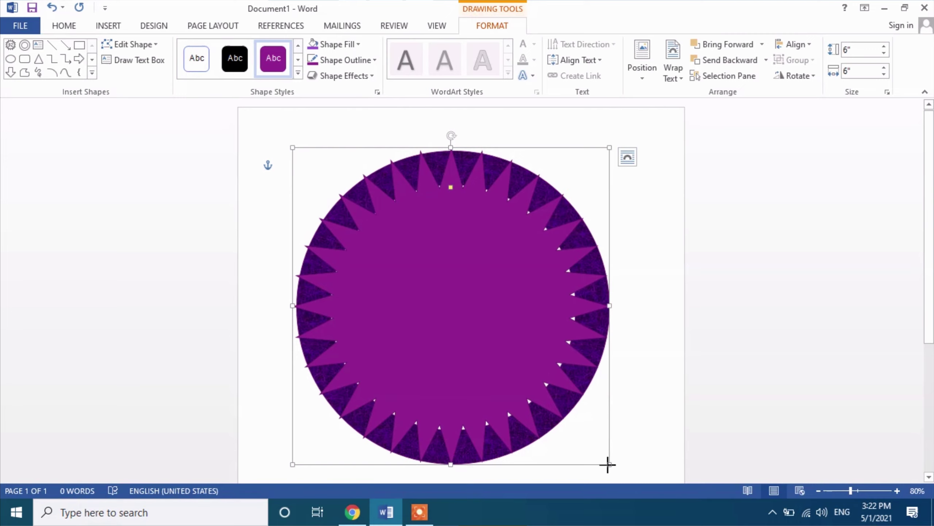
{"action": "left_click_drag", "start_coordinate": [608, 465], "coordinate": [606, 463]}
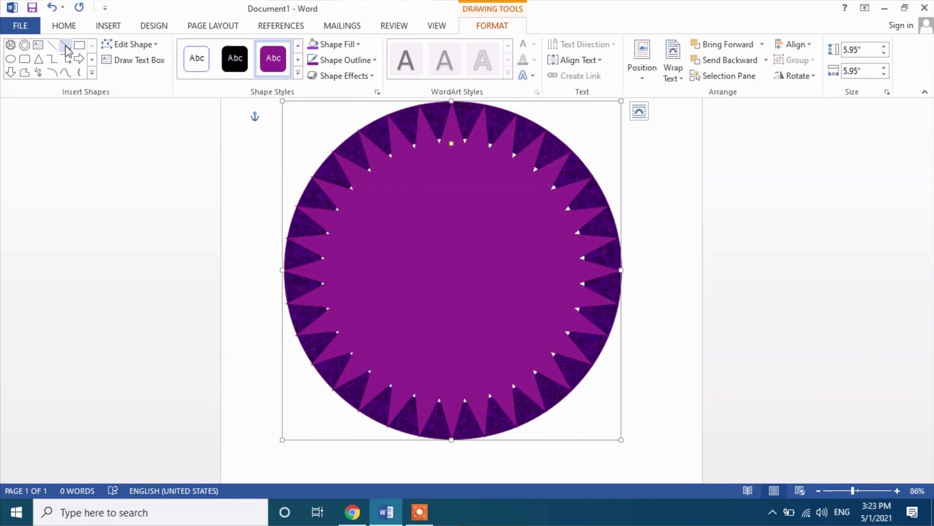
Draw an oval circle over the starburst's centre and enlarge it toward the upper and lower left
{"action": "left_click", "coordinate": [117, 30]}
{"action": "left_click", "coordinate": [189, 62]}
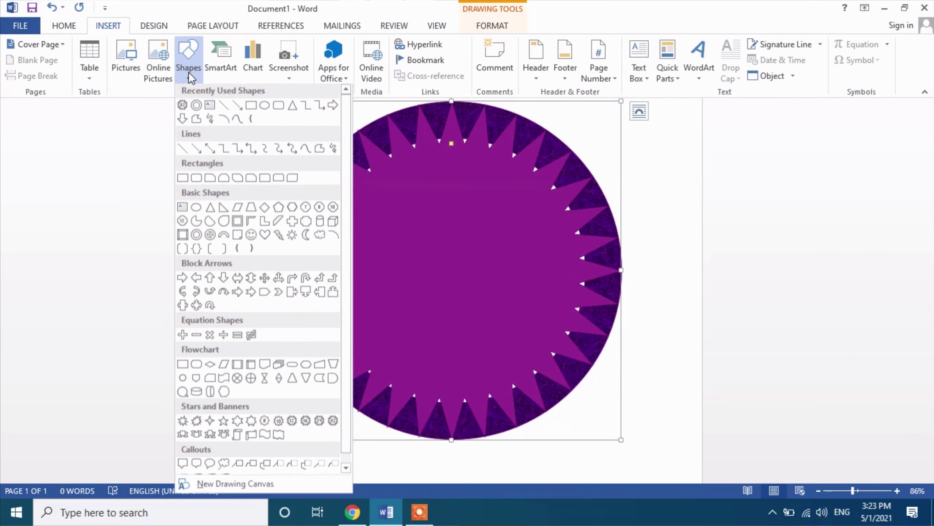
{"action": "left_click", "coordinate": [196, 210]}
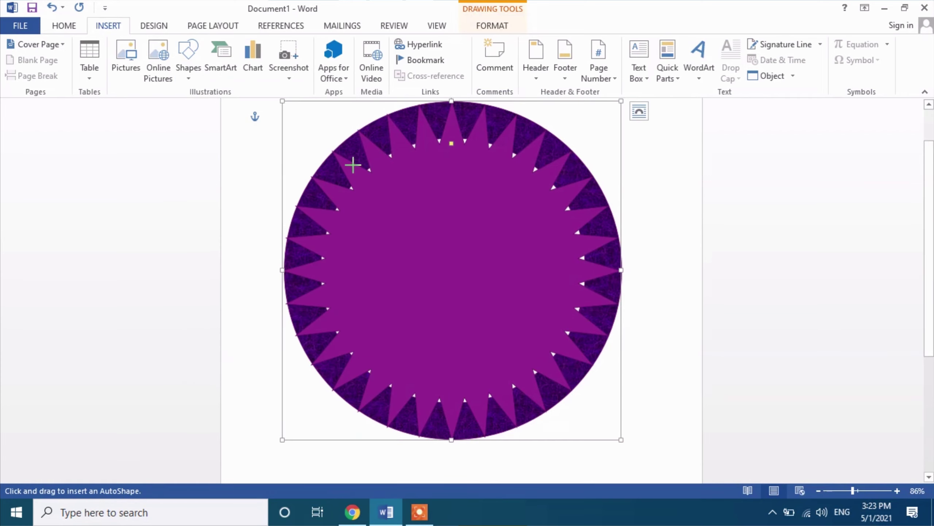
{"action": "left_click_drag", "start_coordinate": [349, 162], "coordinate": [517, 393]}
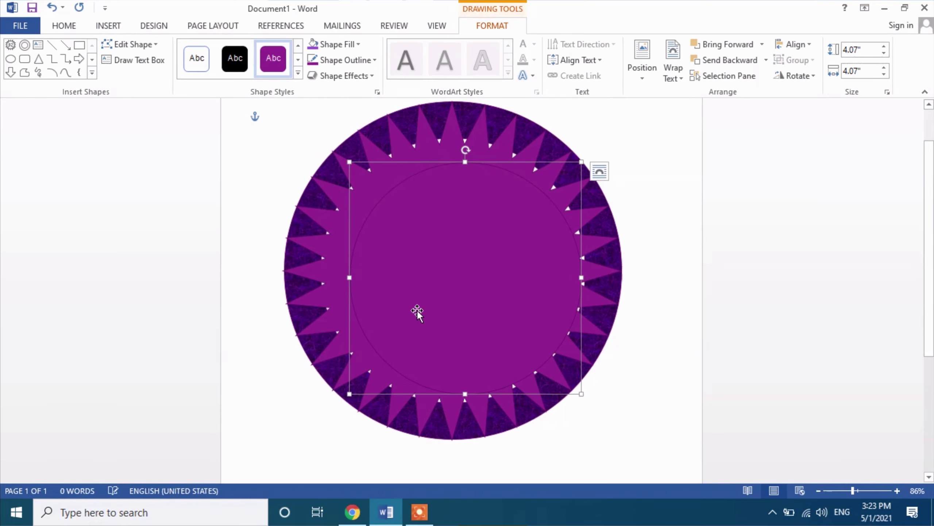
{"action": "left_click_drag", "start_coordinate": [349, 162], "coordinate": [323, 155]}
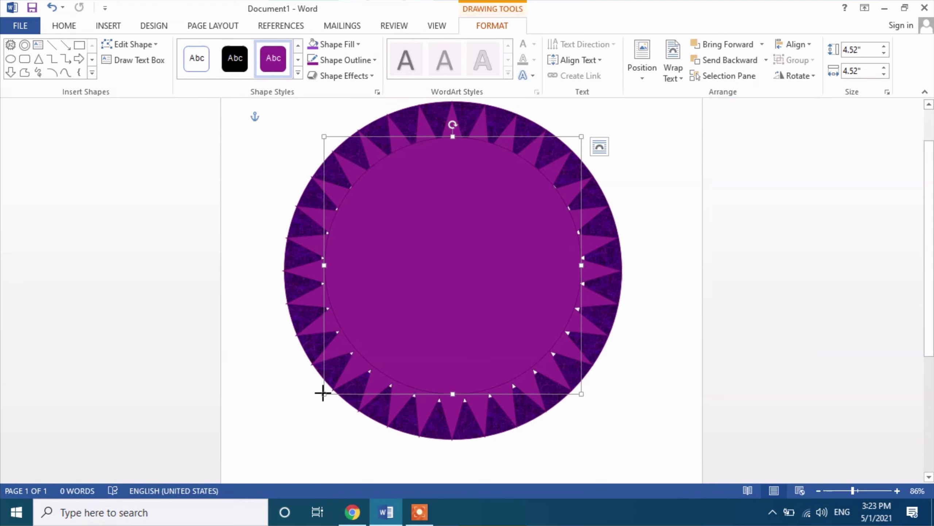
{"action": "left_click_drag", "start_coordinate": [323, 394], "coordinate": [321, 398]}
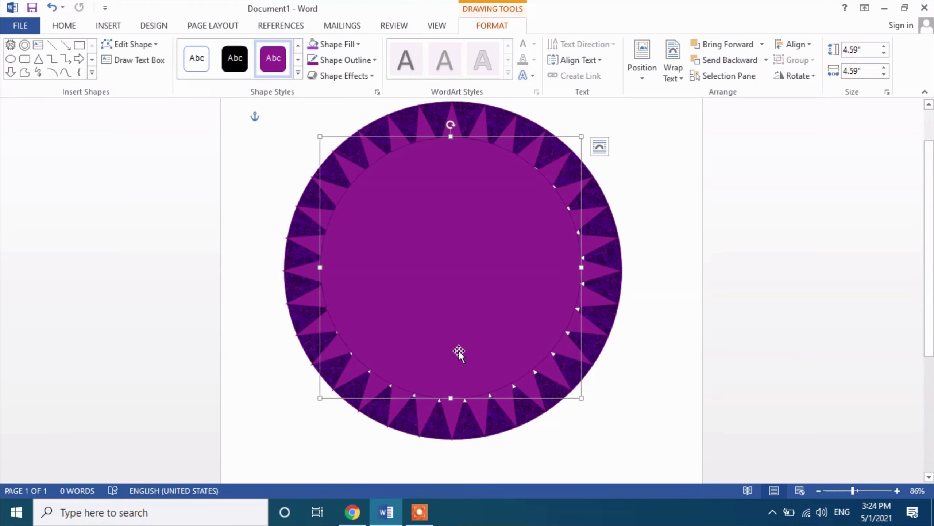
Fine-tune the circle to 4.65 inches and centre it inside the ring
{"action": "key", "text": "Down"}
{"action": "key", "text": "Down"}
{"action": "key", "text": "Right"}
{"action": "key", "text": "Right"}
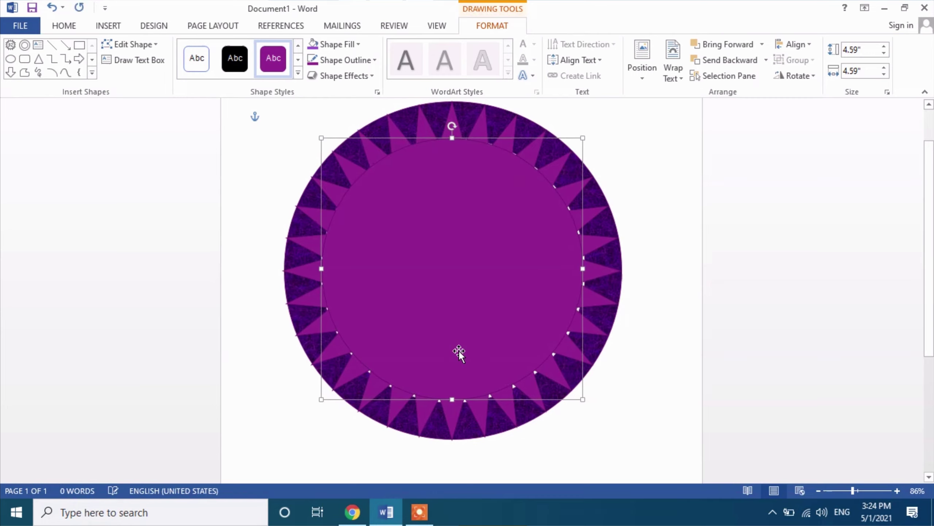
{"action": "key", "text": "Right"}
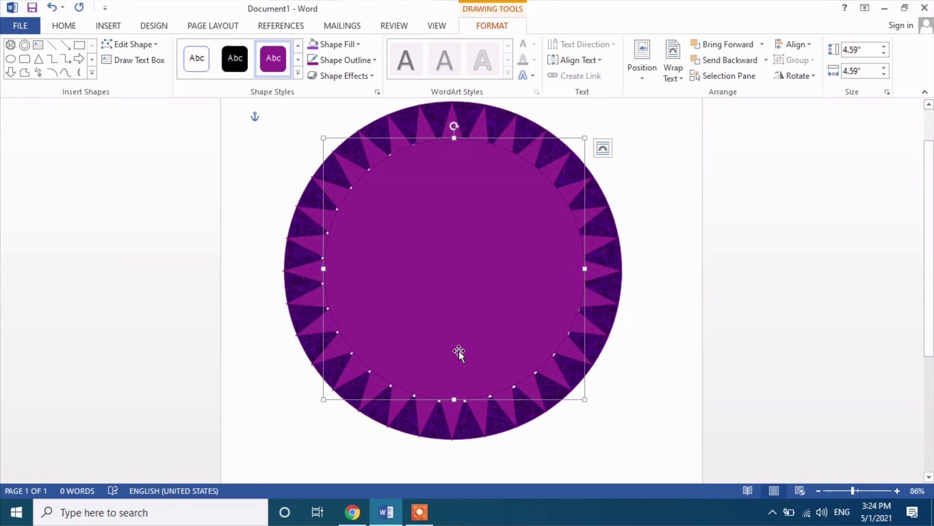
{"action": "key", "text": "Right"}
{"action": "key", "text": "Left"}
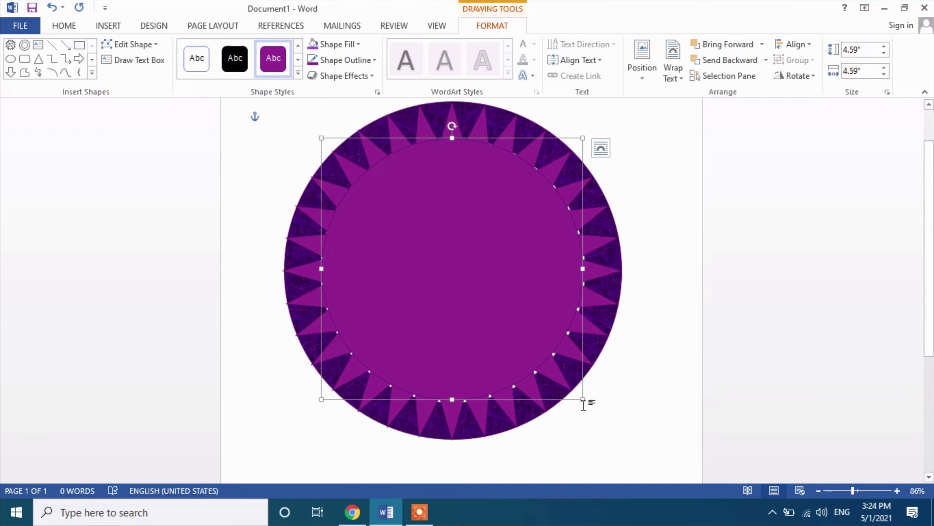
{"action": "left_click_drag", "start_coordinate": [582, 400], "coordinate": [585, 399]}
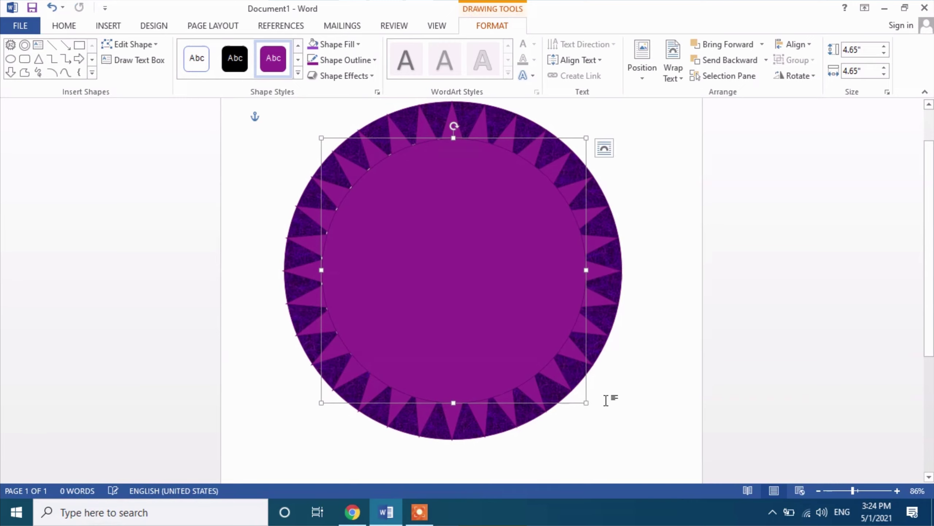
{"action": "key", "text": "Left"}
{"action": "key", "text": "Right"}
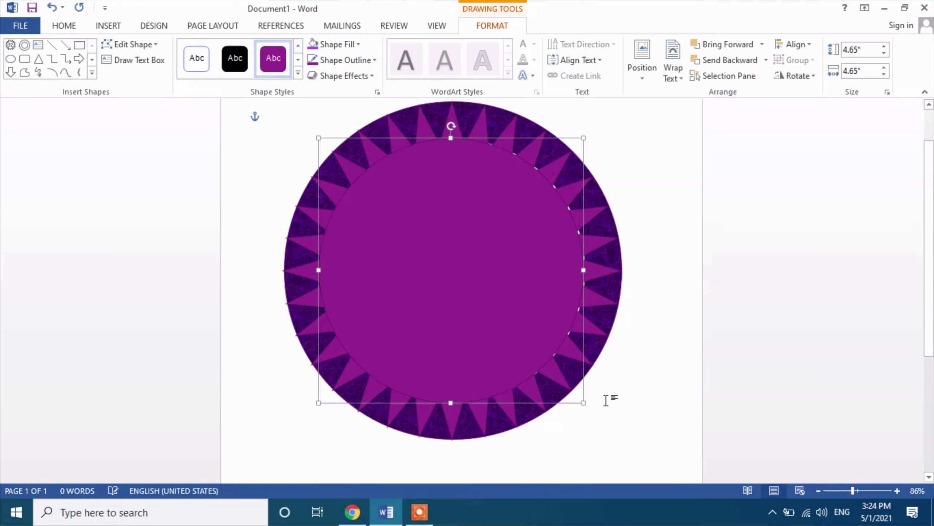
{"action": "key", "text": "Right"}
{"action": "key", "text": "Right"}
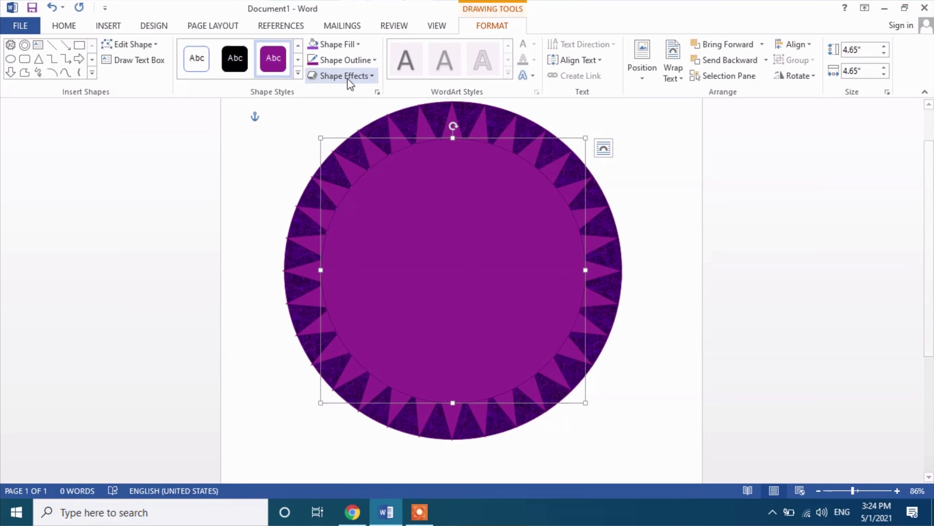
Set the inner circle to No Fill and fill the starburst light green
{"action": "left_click", "coordinate": [345, 49]}
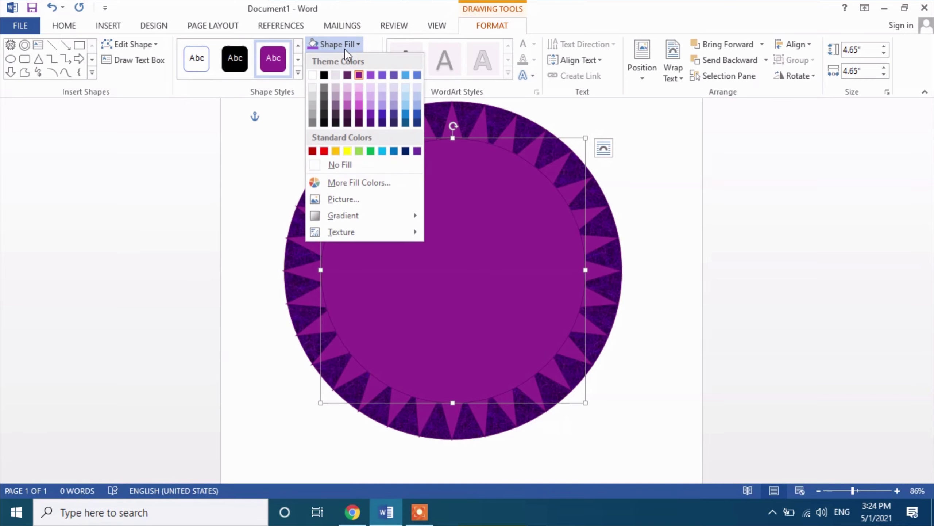
{"action": "left_click", "coordinate": [341, 166]}
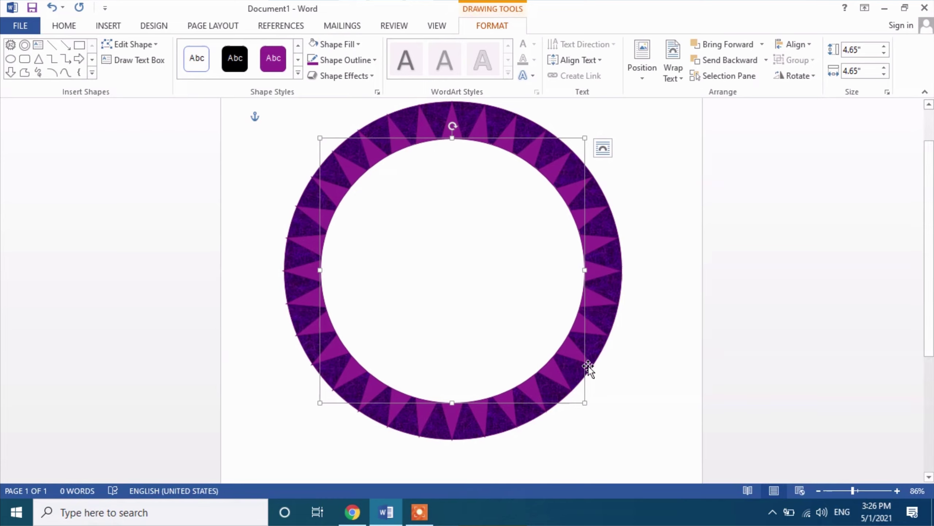
{"action": "left_click", "coordinate": [597, 239]}
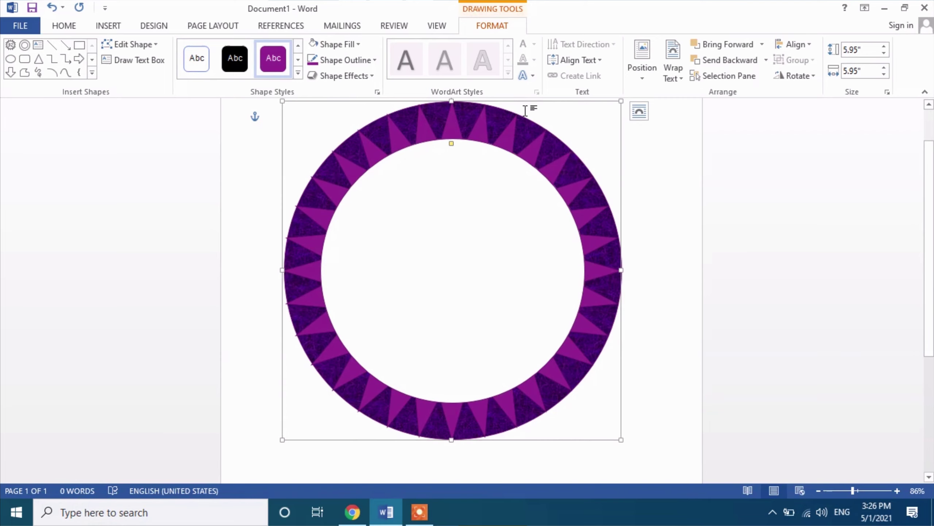
{"action": "left_click", "coordinate": [363, 49]}
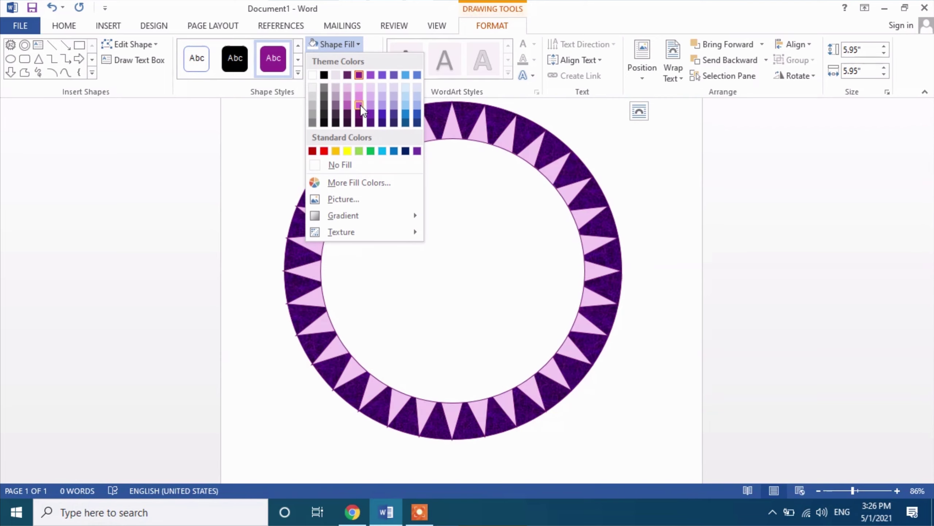
{"action": "left_click", "coordinate": [359, 151]}
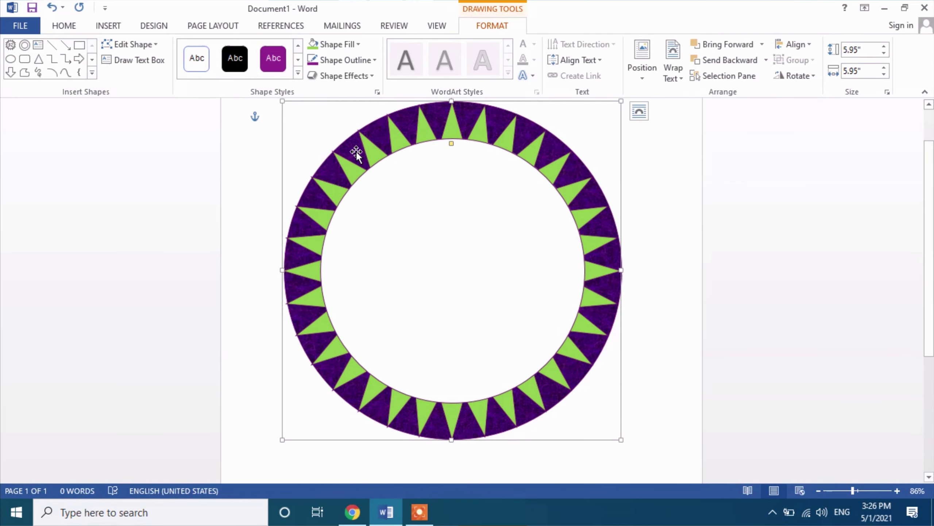
{"action": "left_click", "coordinate": [105, 29]}
Draw a round donut inside the ring, undoing a first badly proportioned attempt
{"action": "left_click", "coordinate": [189, 75]}
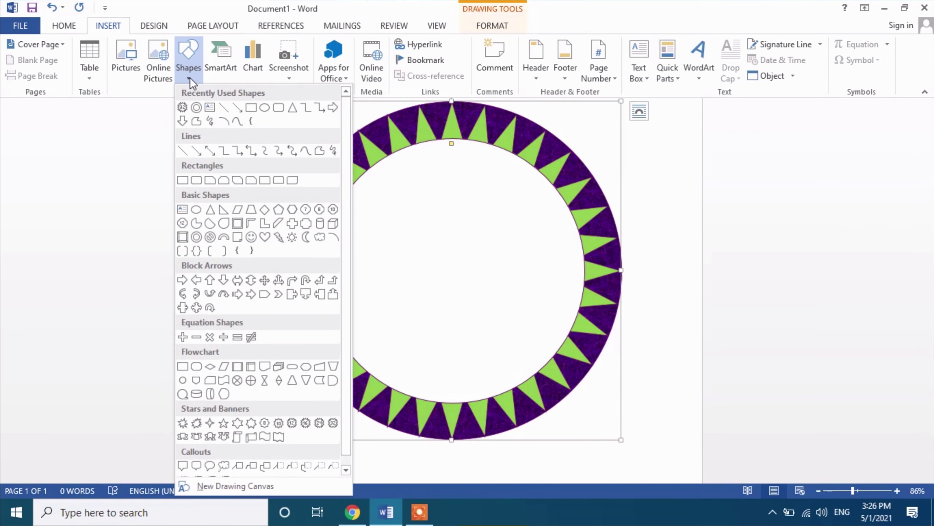
{"action": "left_click", "coordinate": [197, 109]}
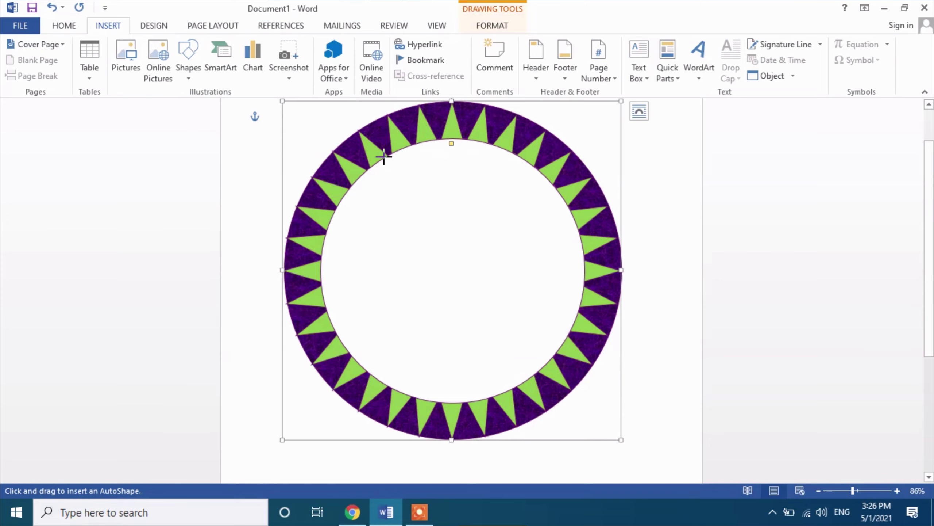
{"action": "left_click_drag", "start_coordinate": [382, 155], "coordinate": [408, 192]}
{"action": "left_click_drag", "start_coordinate": [450, 255], "coordinate": [457, 262]}
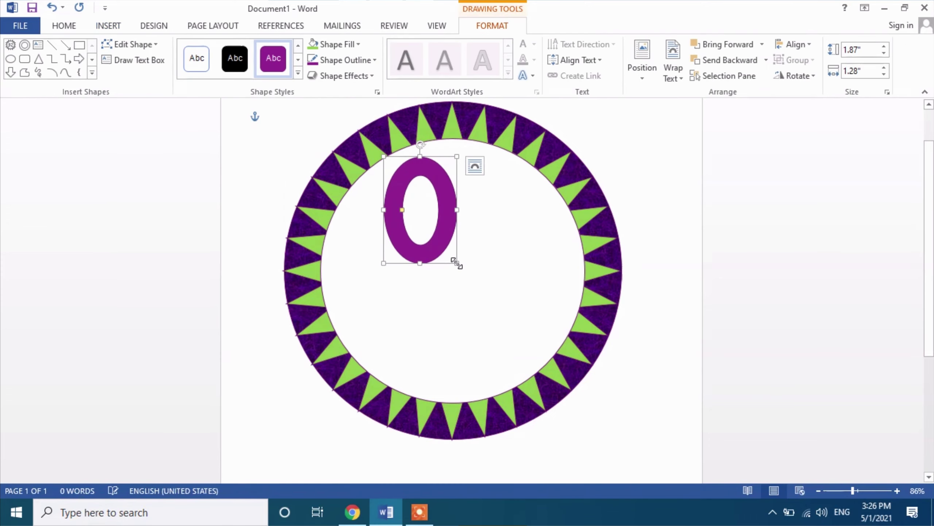
{"action": "key", "text": "ctrl+z"}
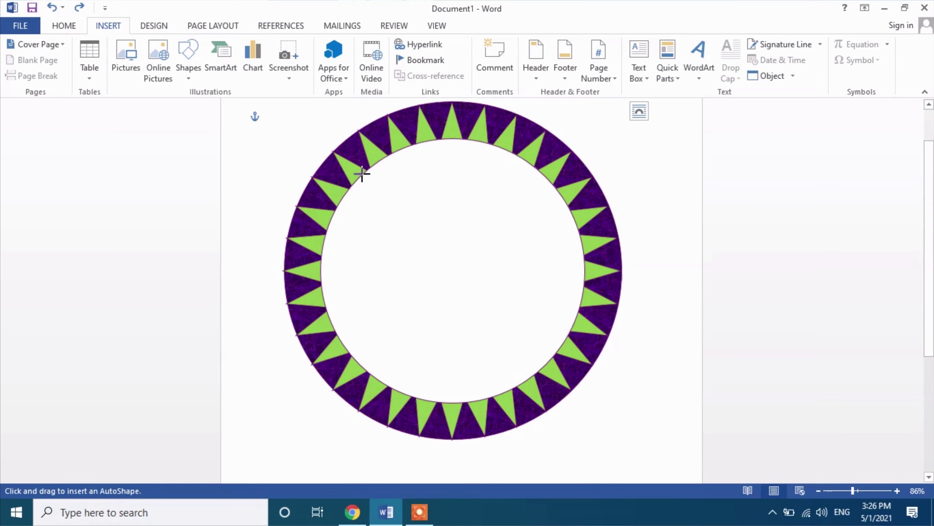
{"action": "left_click_drag", "start_coordinate": [362, 174], "coordinate": [571, 401]}
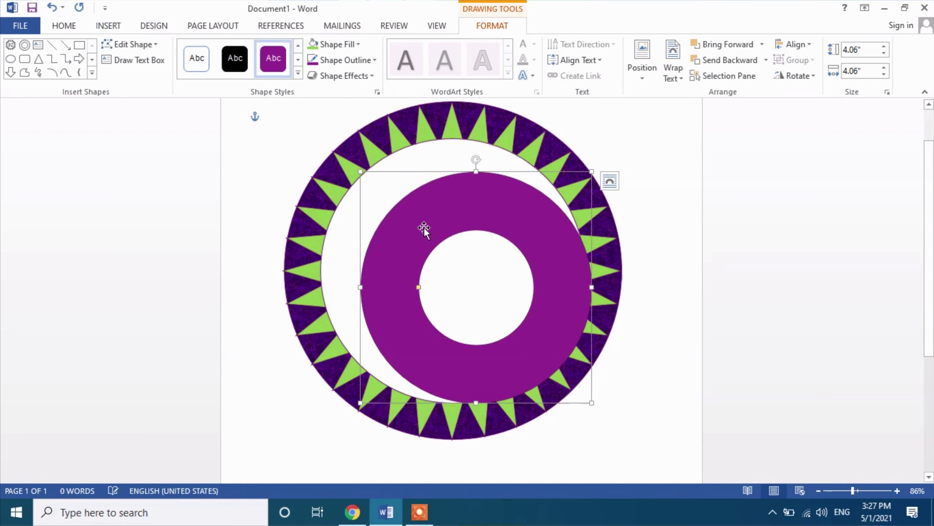
Resize the donut to 4.65 by 4.65 inches, centre it, and widen its hole
{"action": "left_click_drag", "start_coordinate": [421, 226], "coordinate": [382, 204]}
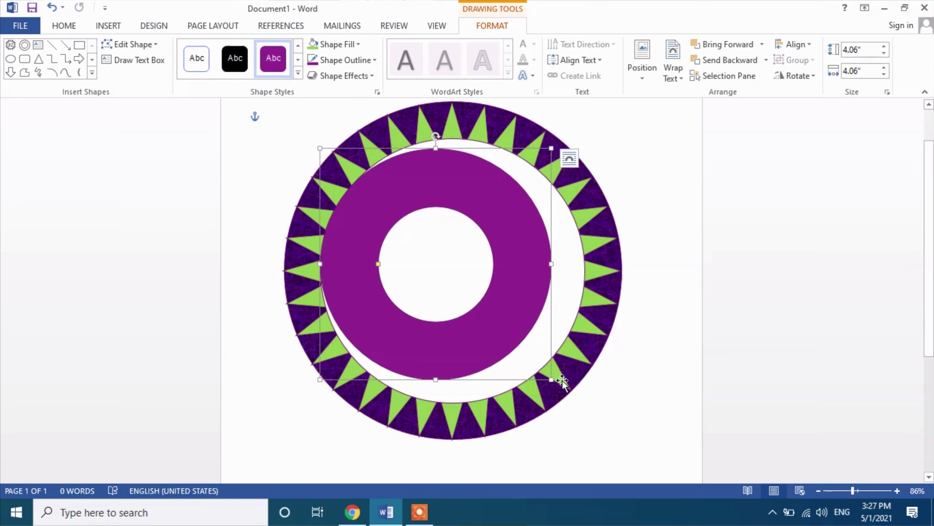
{"action": "left_click_drag", "start_coordinate": [551, 379], "coordinate": [575, 379]}
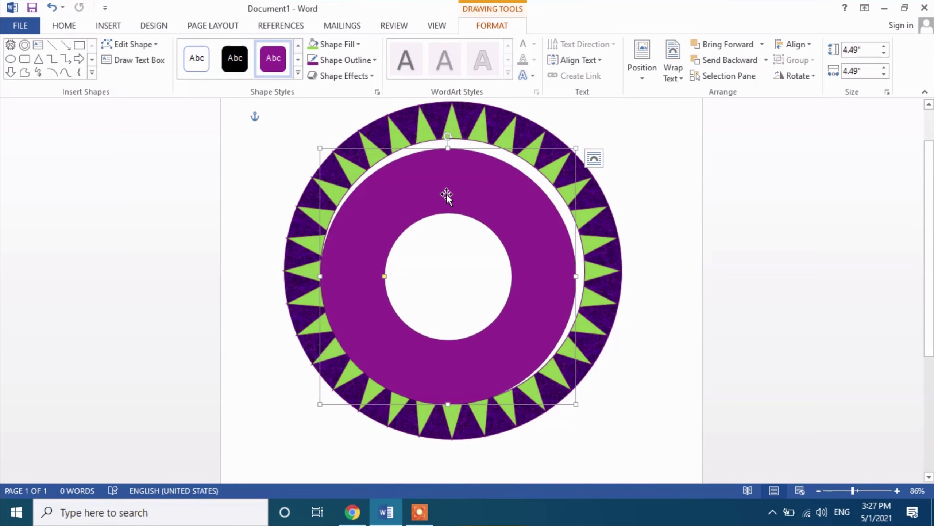
{"action": "left_click_drag", "start_coordinate": [446, 193], "coordinate": [447, 184]}
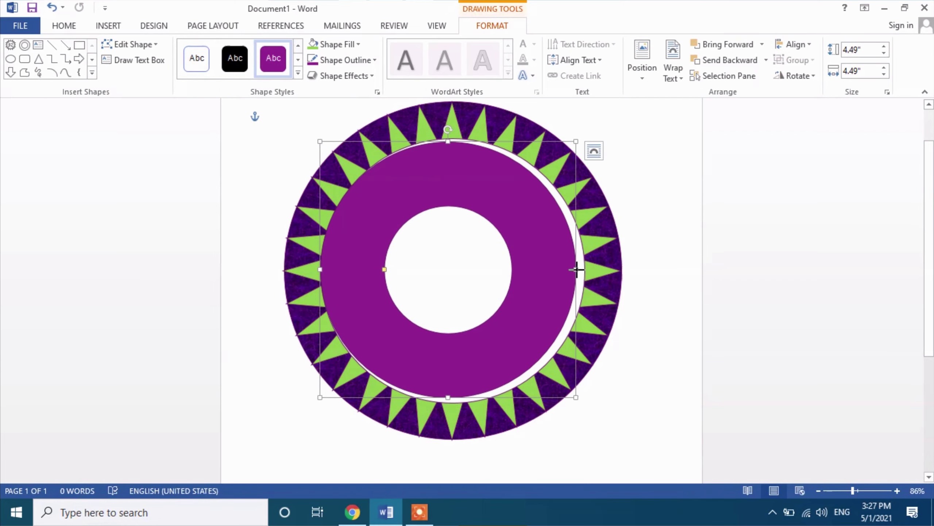
{"action": "left_click_drag", "start_coordinate": [577, 270], "coordinate": [585, 270]}
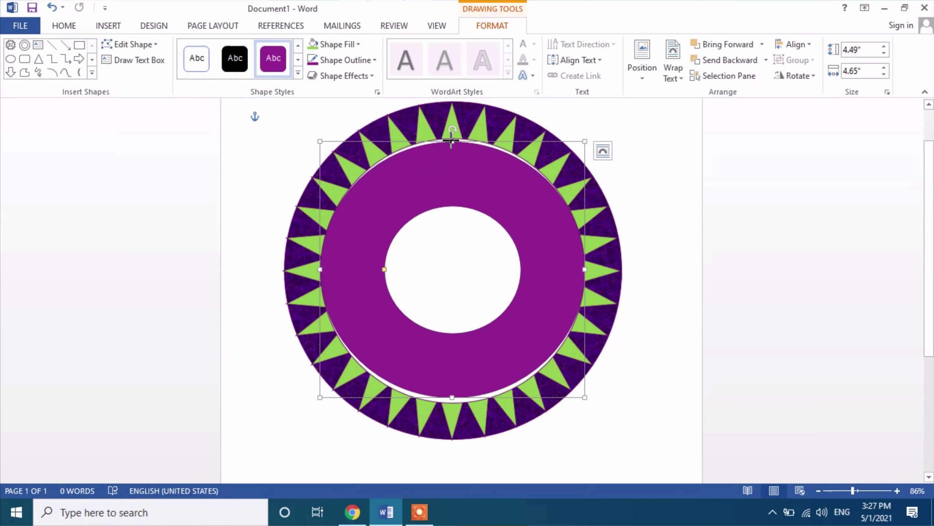
{"action": "left_click_drag", "start_coordinate": [452, 140], "coordinate": [452, 138]}
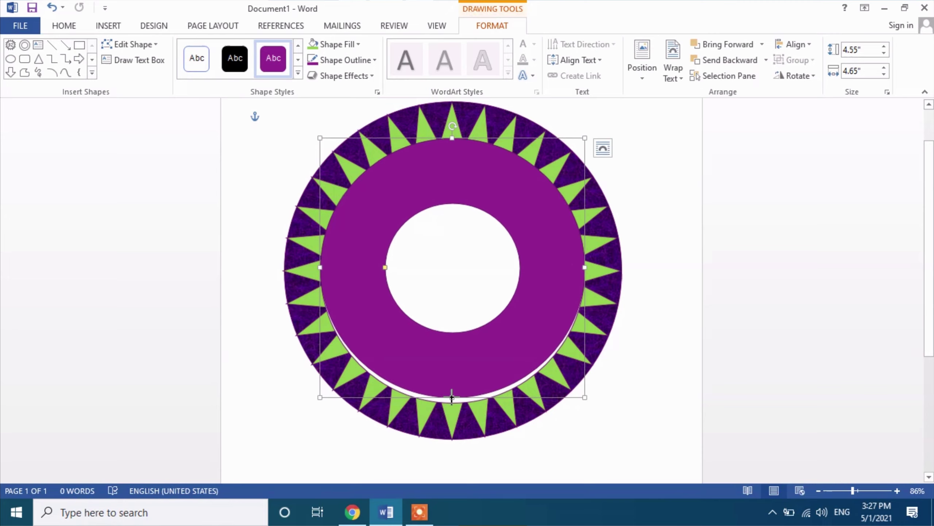
{"action": "left_click_drag", "start_coordinate": [452, 397], "coordinate": [452, 402]}
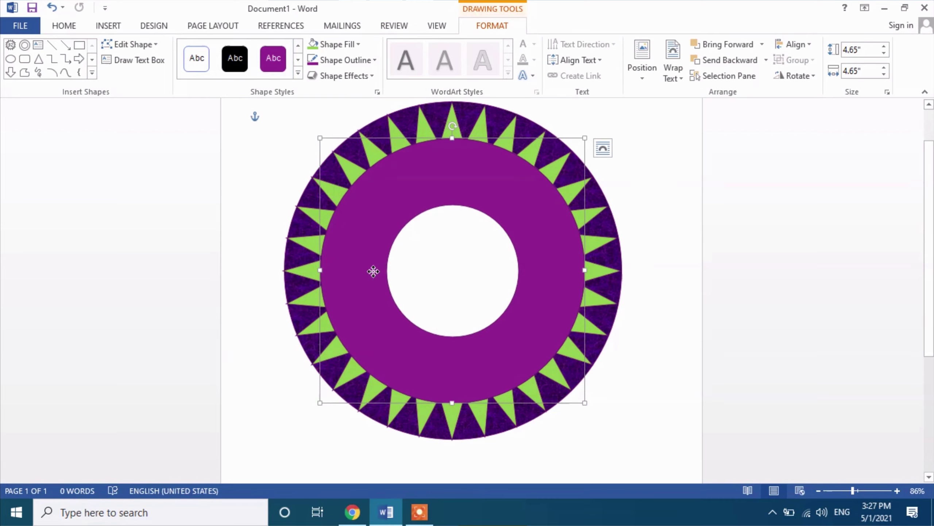
{"action": "left_click_drag", "start_coordinate": [386, 271], "coordinate": [355, 266]}
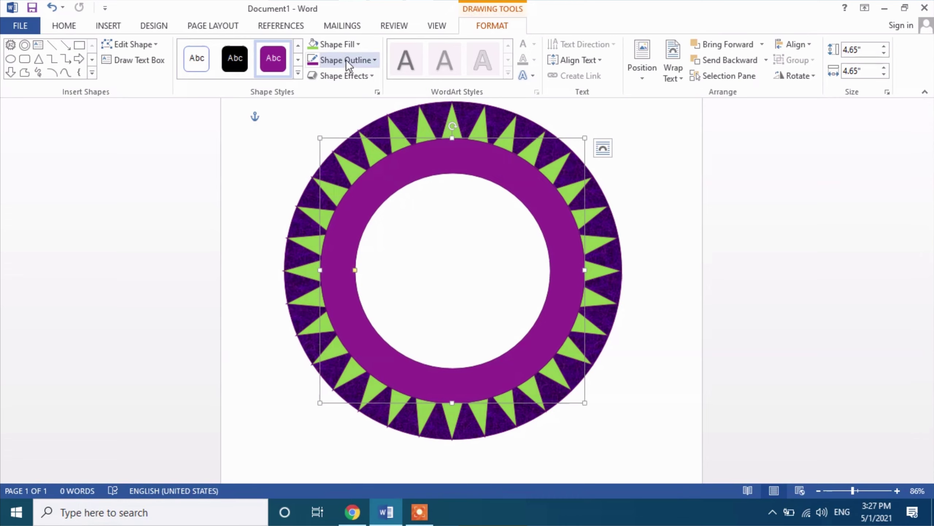
Fill the inner donut with white and deselect it
{"action": "left_click", "coordinate": [351, 45]}
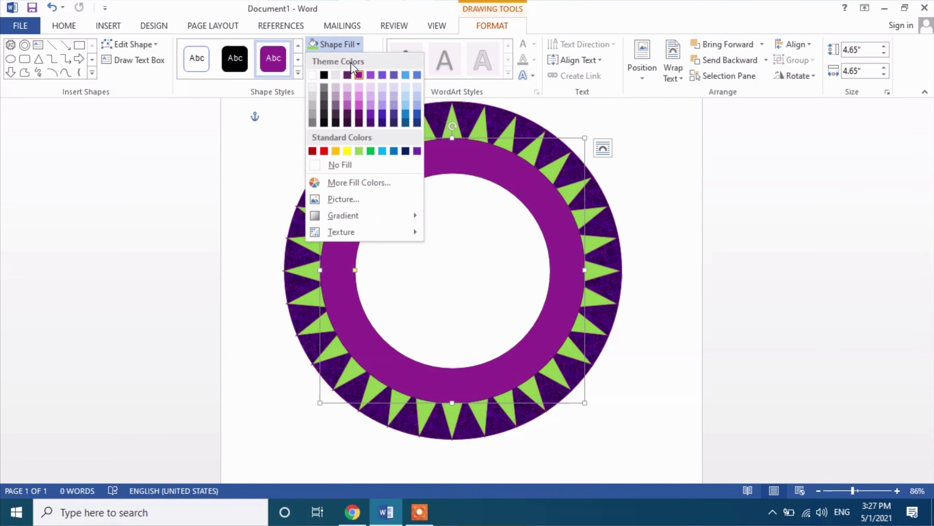
{"action": "left_click", "coordinate": [312, 75]}
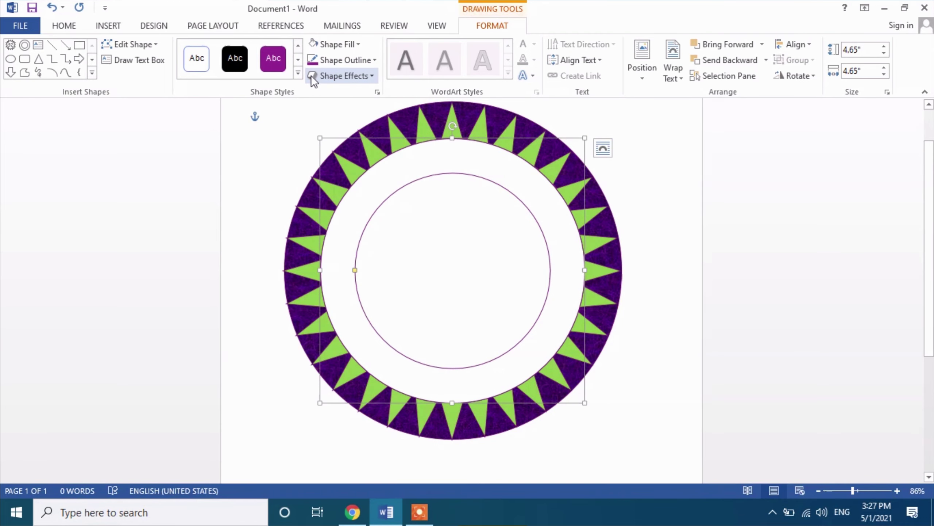
{"action": "left_click", "coordinate": [647, 172]}
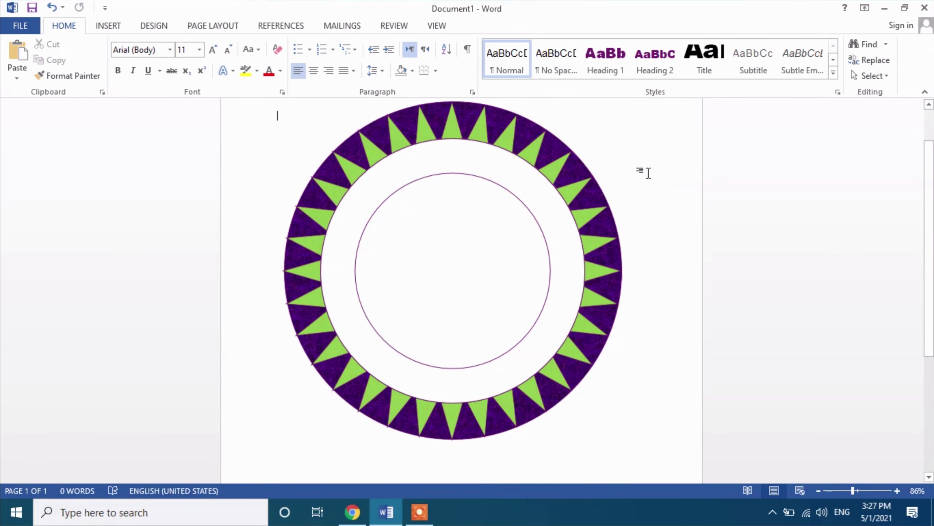
{"action": "left_click", "coordinate": [110, 26]}
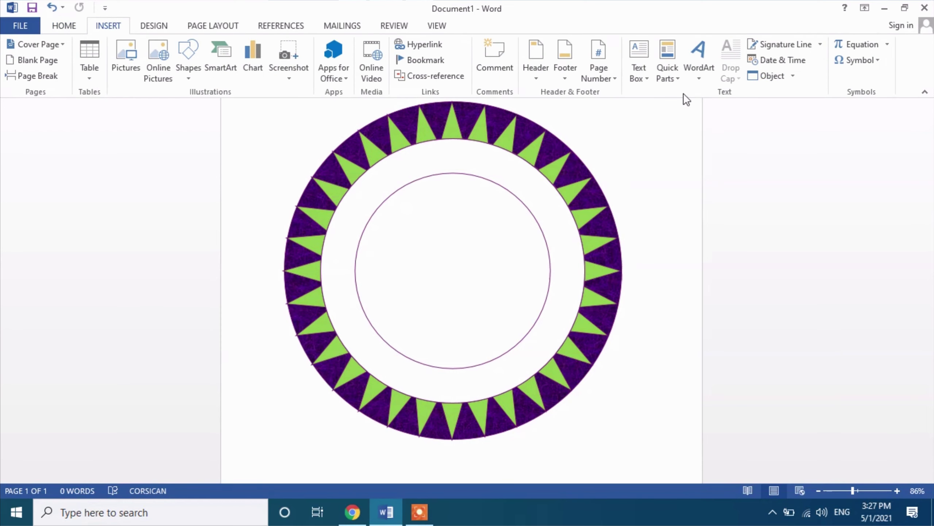
Insert Fill - Black, Text 1, Shadow WordArt reading 'JANKALYAN EDUCATIONAL TRUST'
{"action": "left_click", "coordinate": [705, 81]}
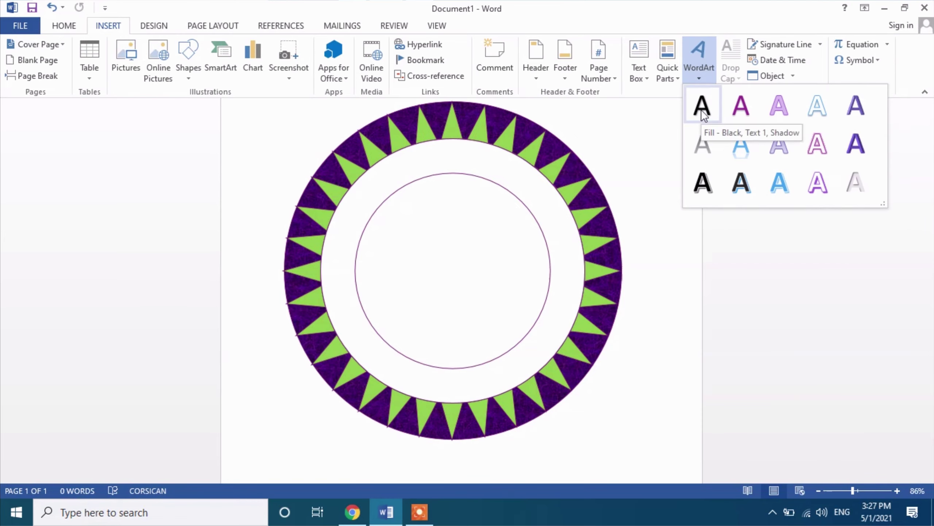
{"action": "left_click", "coordinate": [702, 106]}
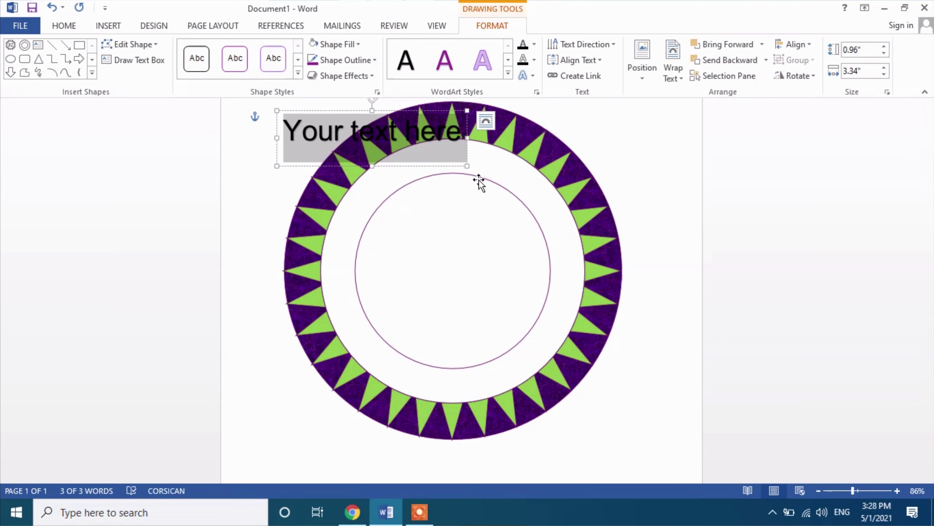
{"action": "type", "text": "J"}
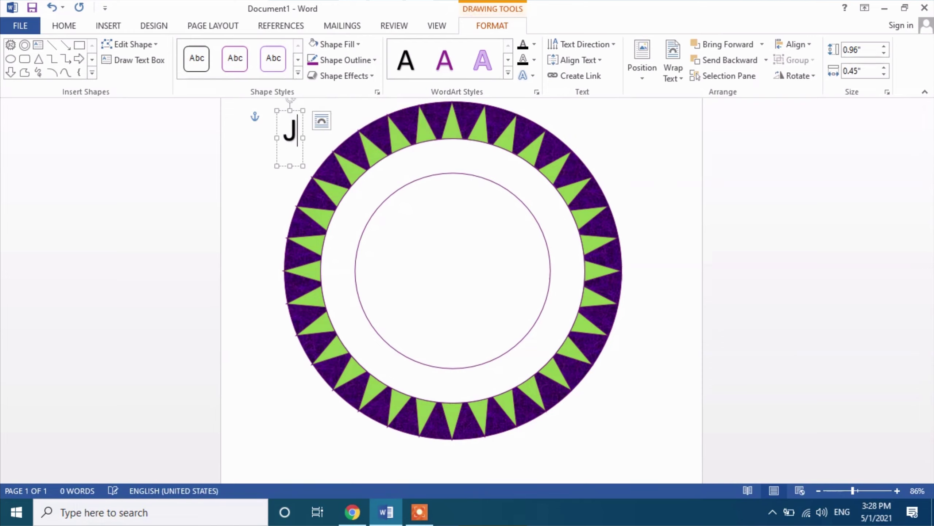
{"action": "type", "text": "ANKAL"}
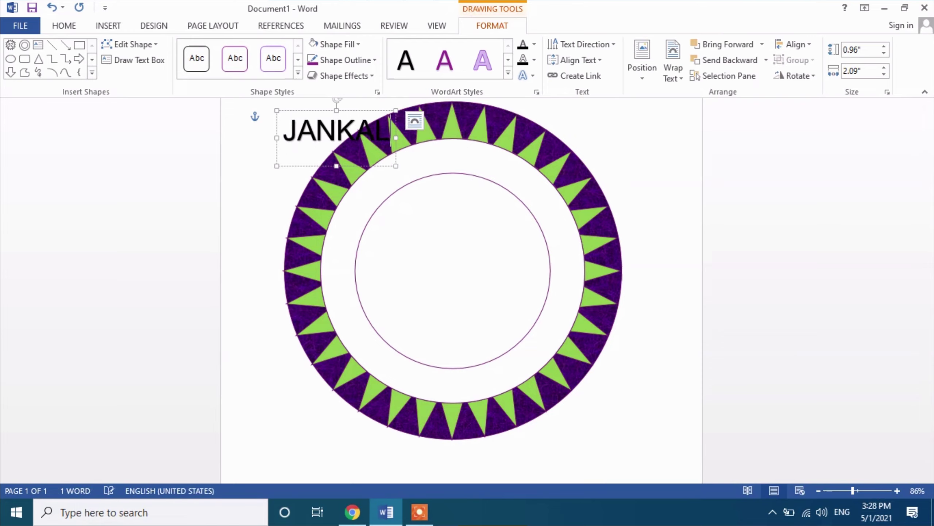
{"action": "type", "text": "YAN E"}
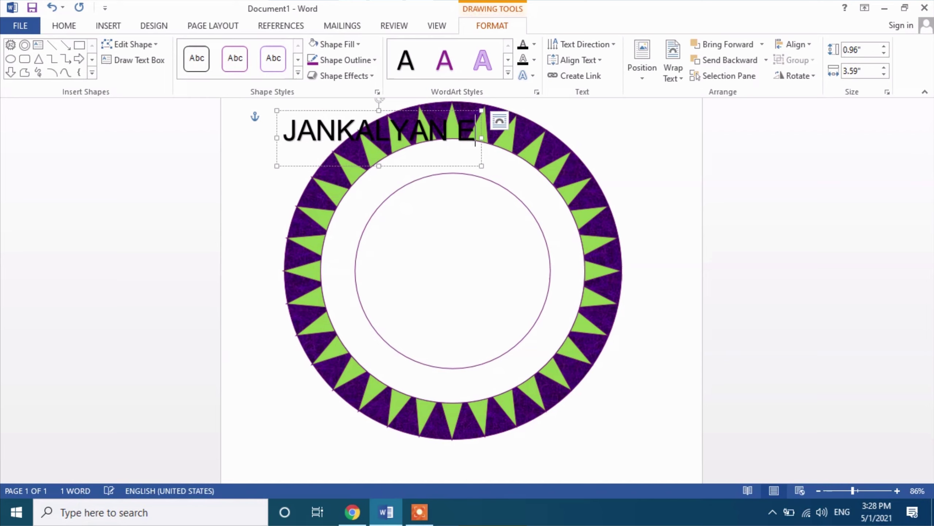
{"action": "type", "text": "DUCATIO"}
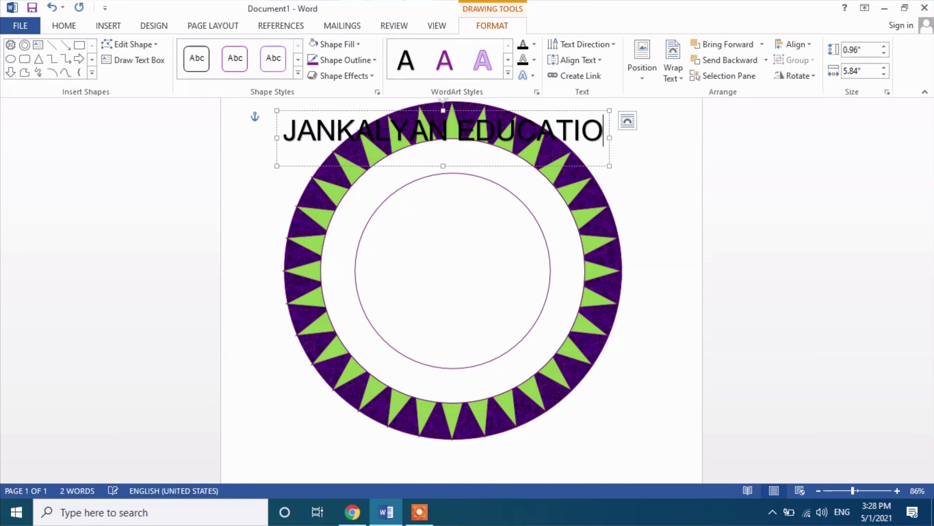
{"action": "type", "text": "NAL"}
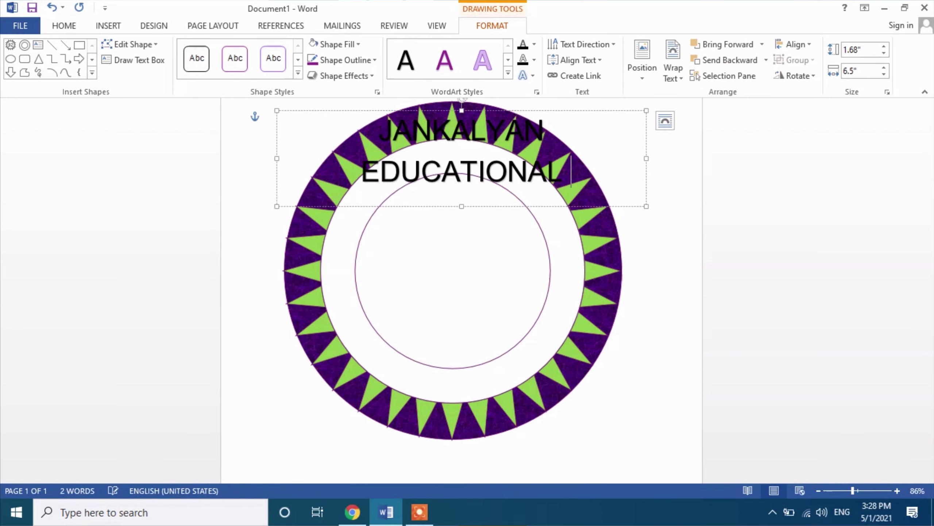
{"action": "type", "text": " TRUS"}
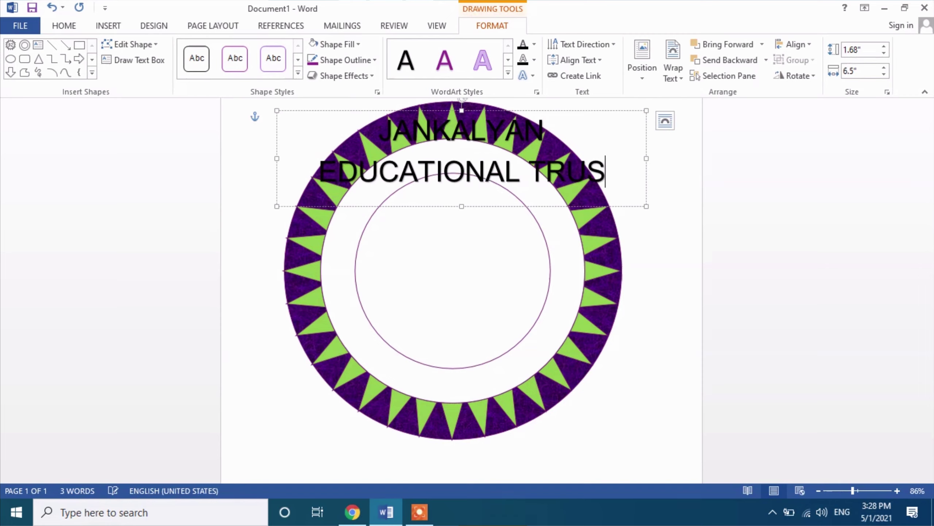
{"action": "type", "text": "T"}
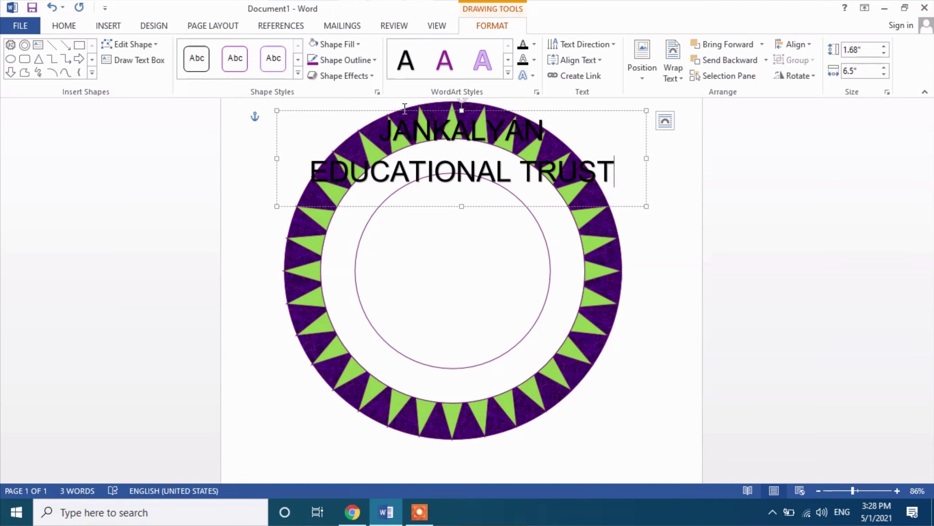
Apply the Arch Up transform to the JANKALYAN EDUCATIONAL TRUST WordArt and reposition its box
{"action": "left_click", "coordinate": [535, 76]}
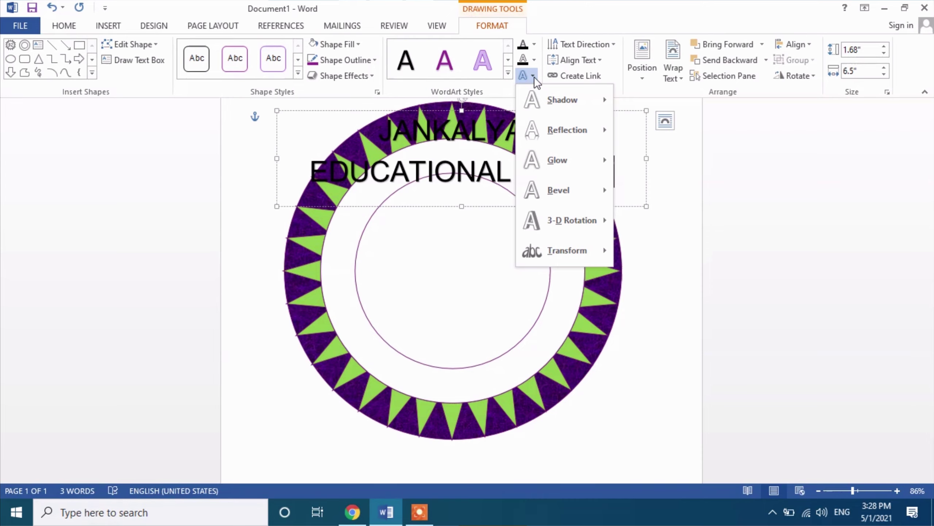
{"action": "left_click", "coordinate": [535, 76]}
{"action": "left_click", "coordinate": [528, 80]}
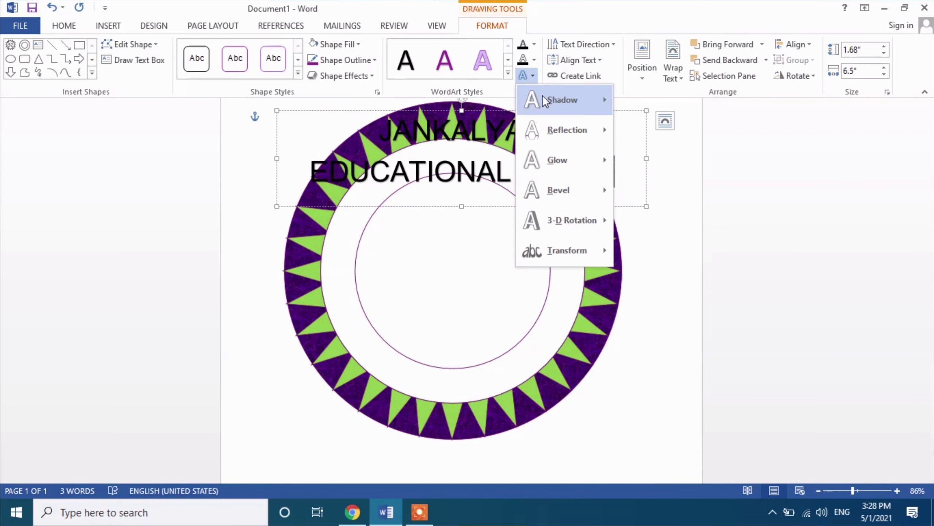
{"action": "mouse_move", "coordinate": [566, 250]}
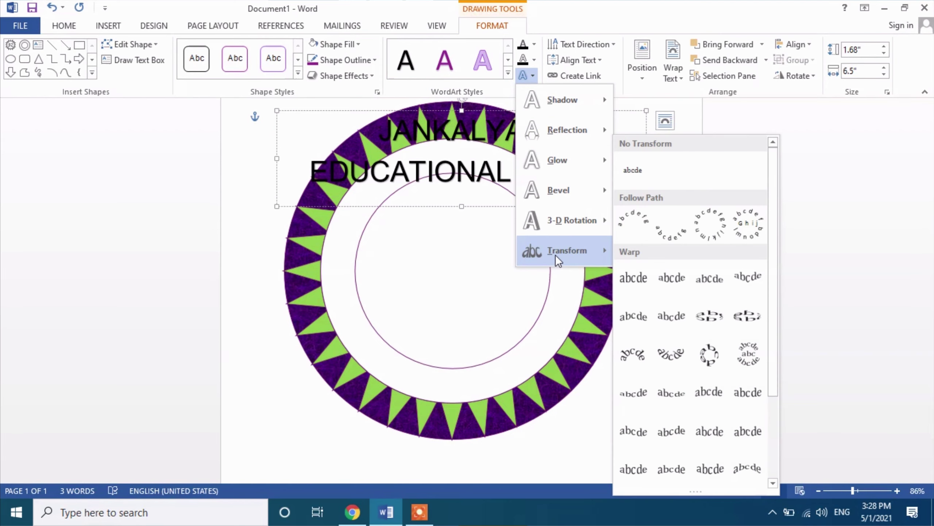
{"action": "left_click", "coordinate": [628, 228]}
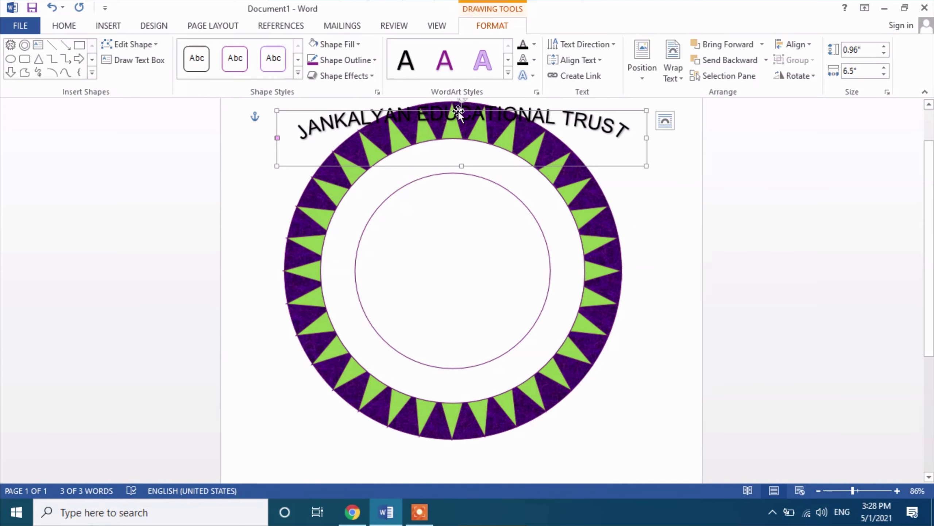
{"action": "left_click_drag", "start_coordinate": [457, 111], "coordinate": [457, 127]}
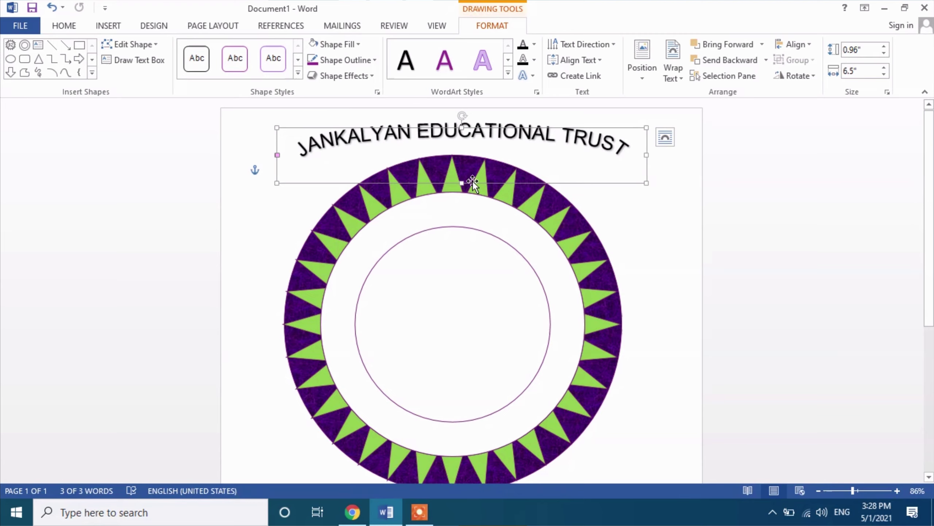
Undo the last change, then stretch the WordArt box to about 6.02 inches tall for a steeper arch
{"action": "key", "text": "ctrl+z"}
{"action": "key", "text": "ctrl+z"}
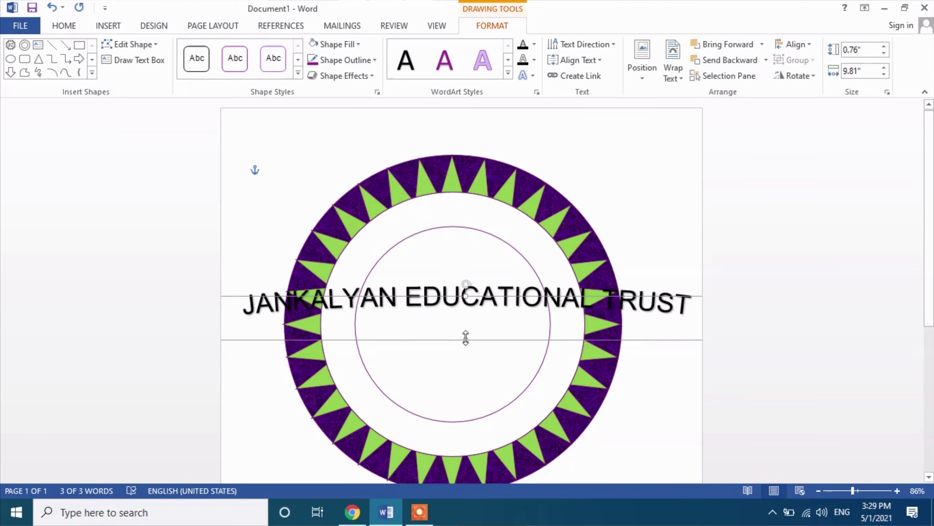
{"action": "left_click_drag", "start_coordinate": [466, 338], "coordinate": [451, 449]}
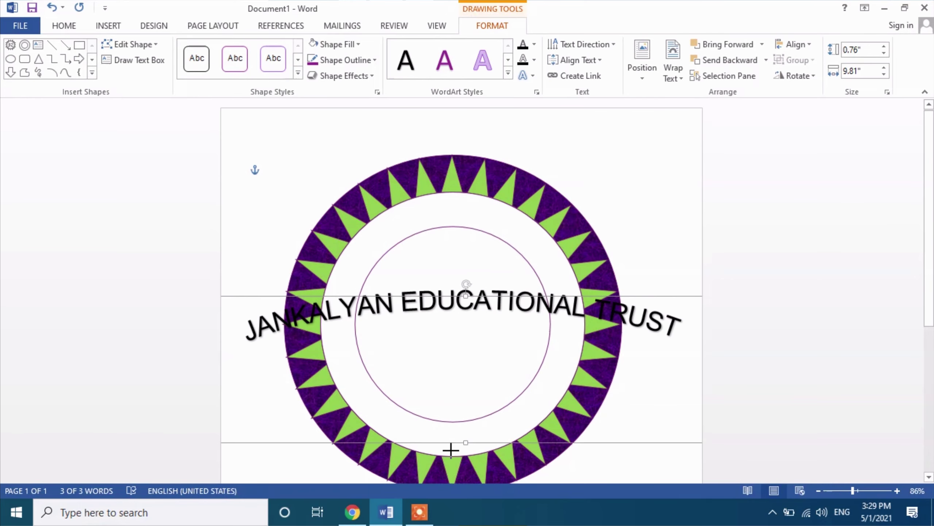
{"action": "left_click_drag", "start_coordinate": [451, 450], "coordinate": [449, 457]}
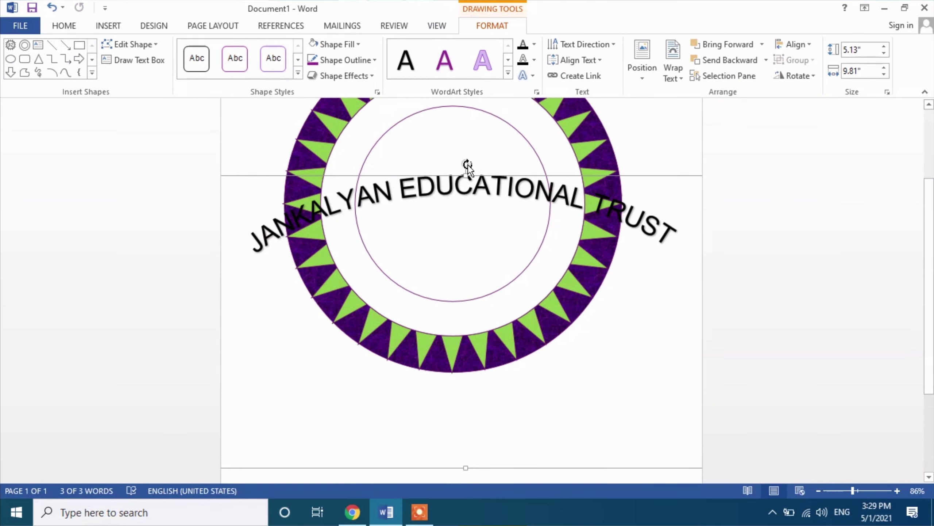
{"action": "left_click_drag", "start_coordinate": [465, 172], "coordinate": [461, 124]}
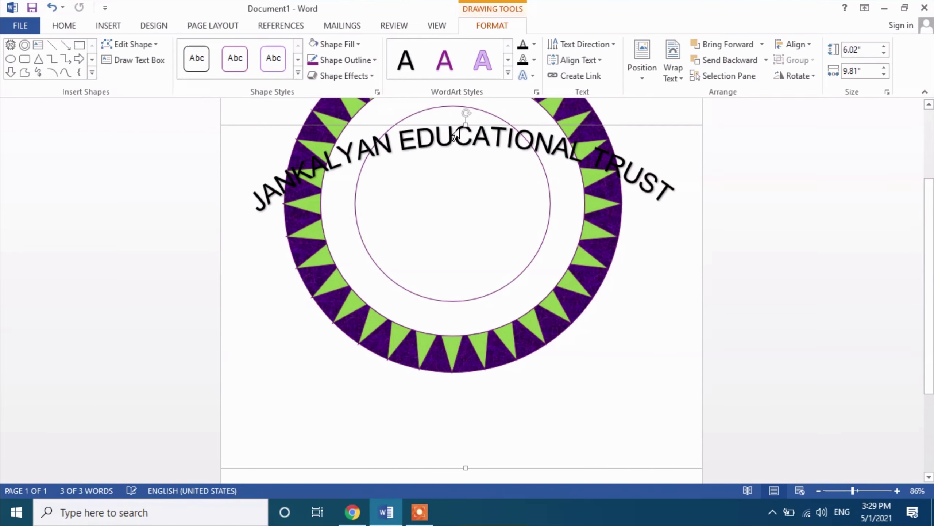
{"action": "scroll", "coordinate": [534, 235], "scroll_direction": "up", "scroll_amount": 1}
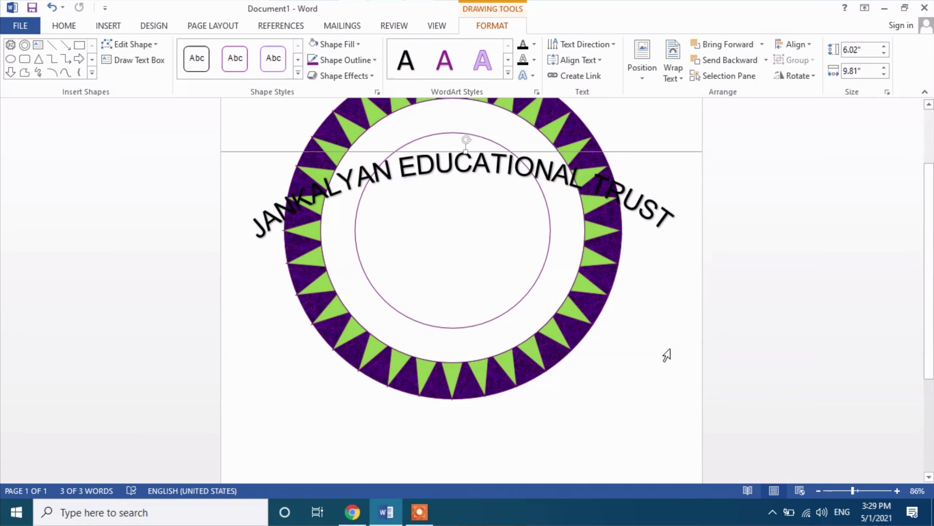
Set the whole JANKALYAN EDUCATIONAL TRUST title to 20 pt
{"action": "triple_click", "coordinate": [489, 181]}
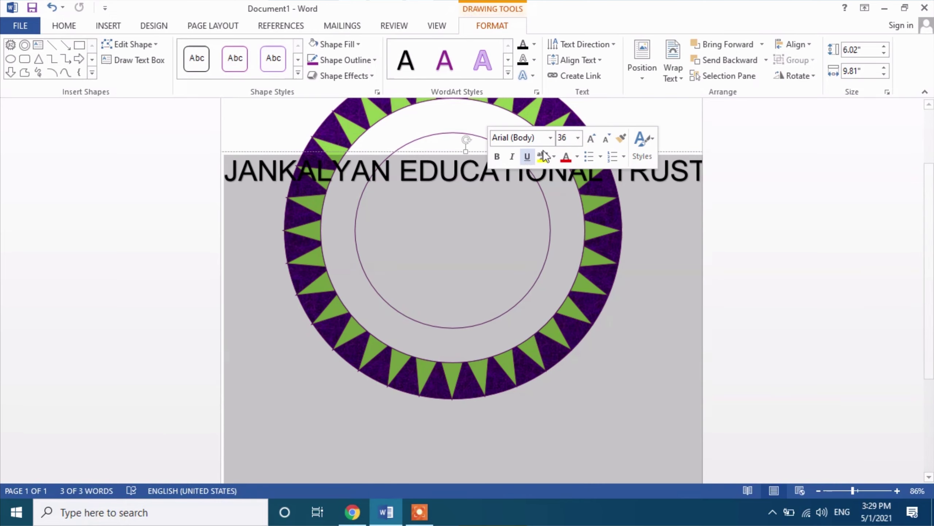
{"action": "left_click", "coordinate": [577, 137]}
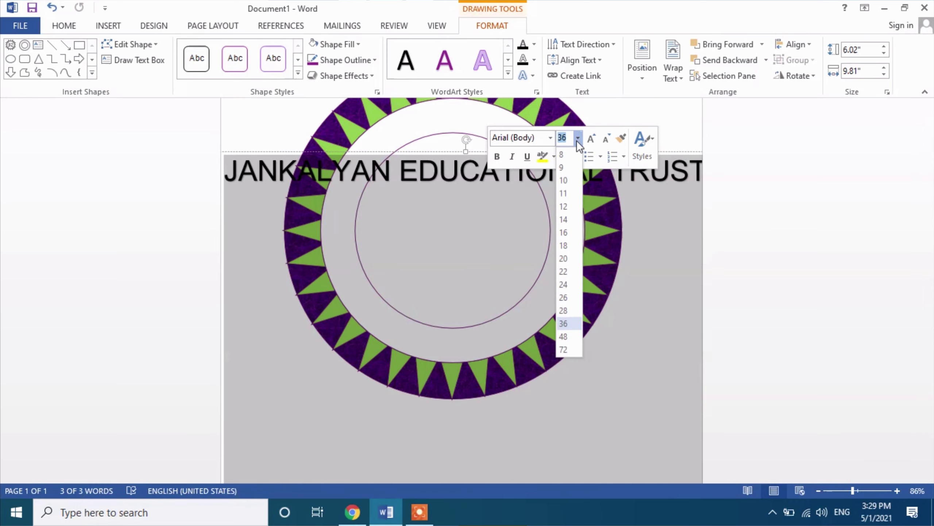
{"action": "left_click", "coordinate": [564, 259]}
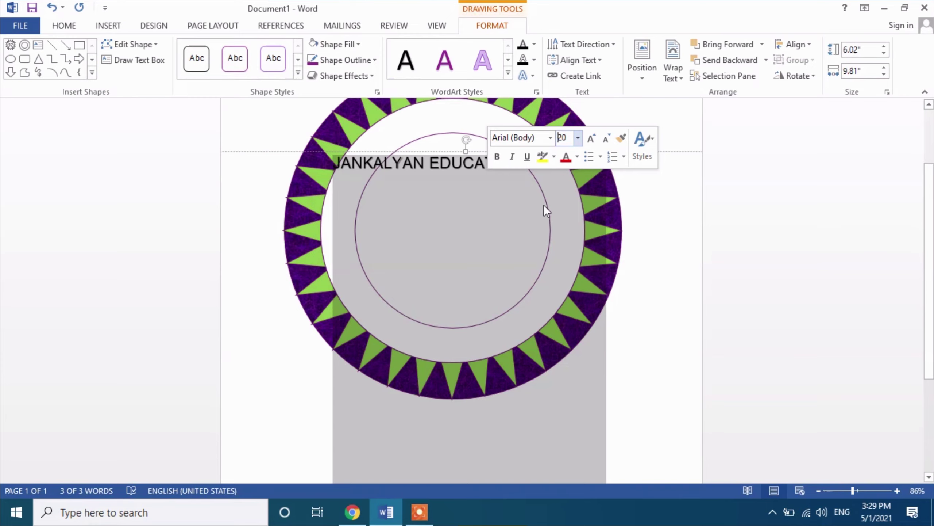
{"action": "left_click", "coordinate": [639, 186]}
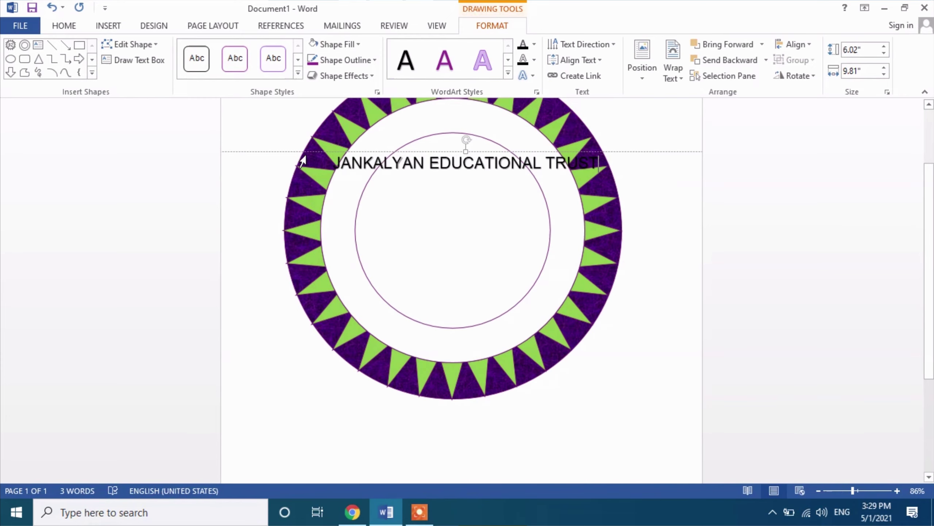
{"action": "scroll", "coordinate": [474, 301], "scroll_direction": "up", "scroll_amount": 1}
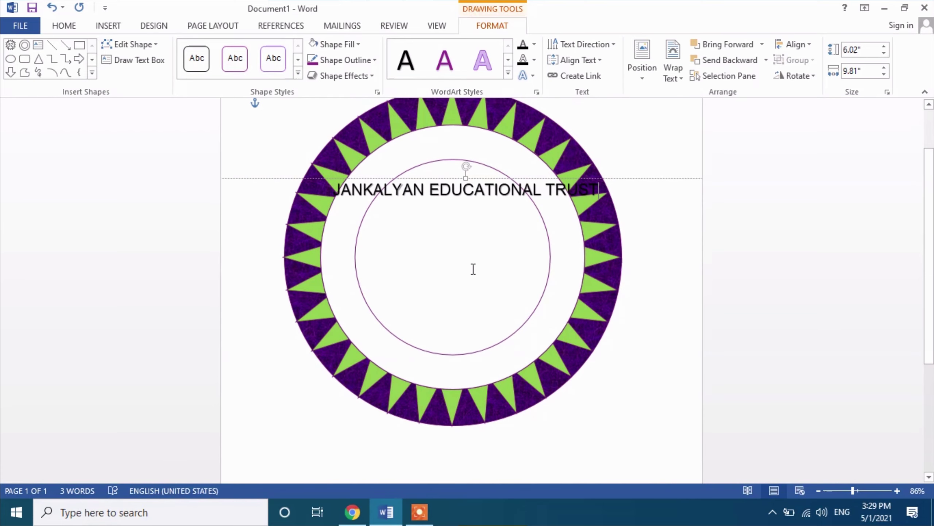
Resize and reposition the arched title box so it sits centred over the ring's top
{"action": "left_click", "coordinate": [272, 180]}
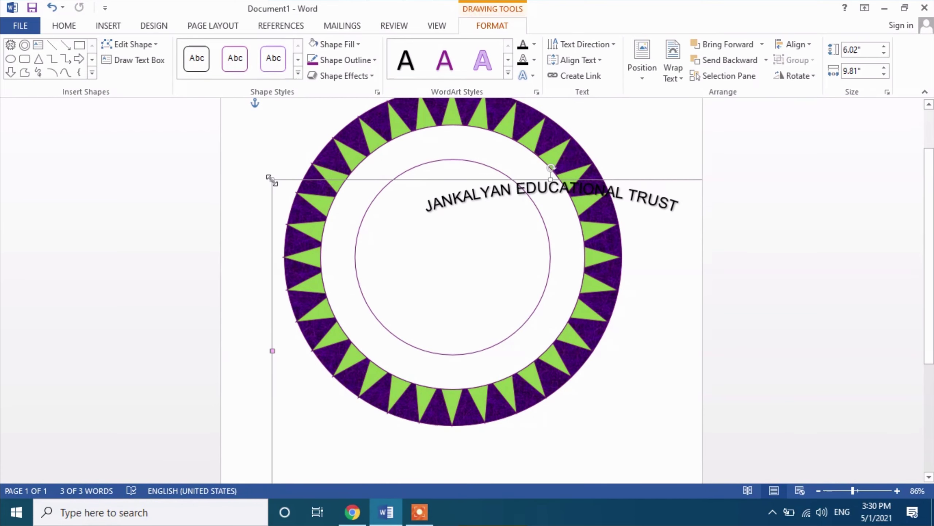
{"action": "left_click_drag", "start_coordinate": [272, 180], "coordinate": [426, 274]}
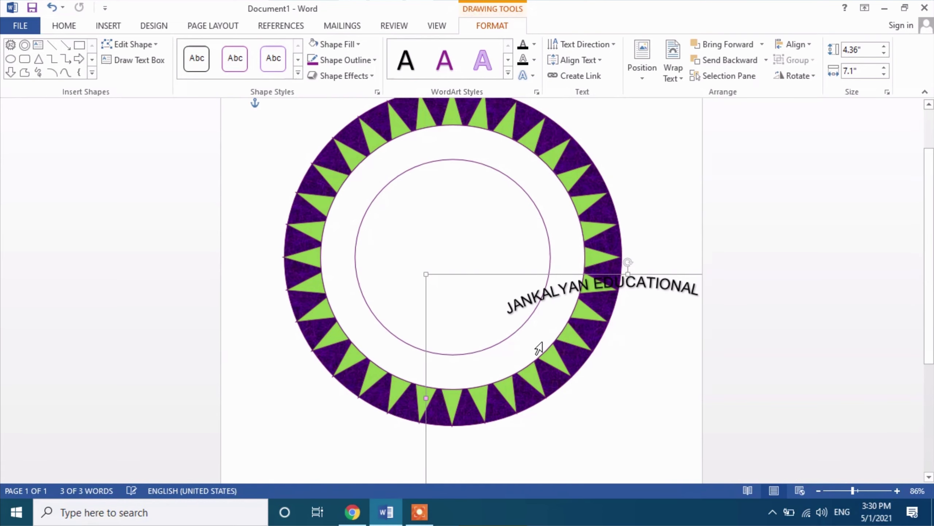
{"action": "mouse_move", "coordinate": [446, 275]}
{"action": "left_mouse_down"}
{"action": "mouse_move", "coordinate": [301, 153]}
{"action": "mouse_move", "coordinate": [278, 147]}
{"action": "left_mouse_up"}
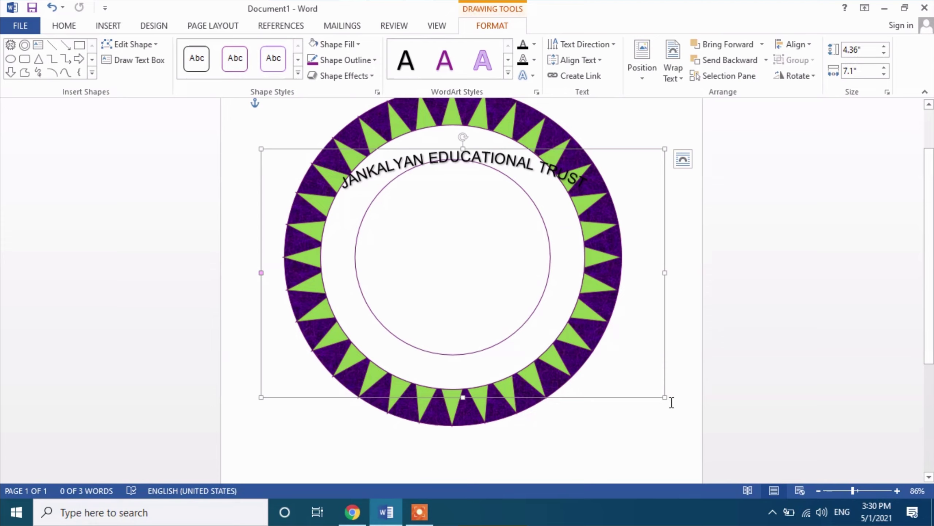
{"action": "left_click_drag", "start_coordinate": [665, 397], "coordinate": [652, 390]}
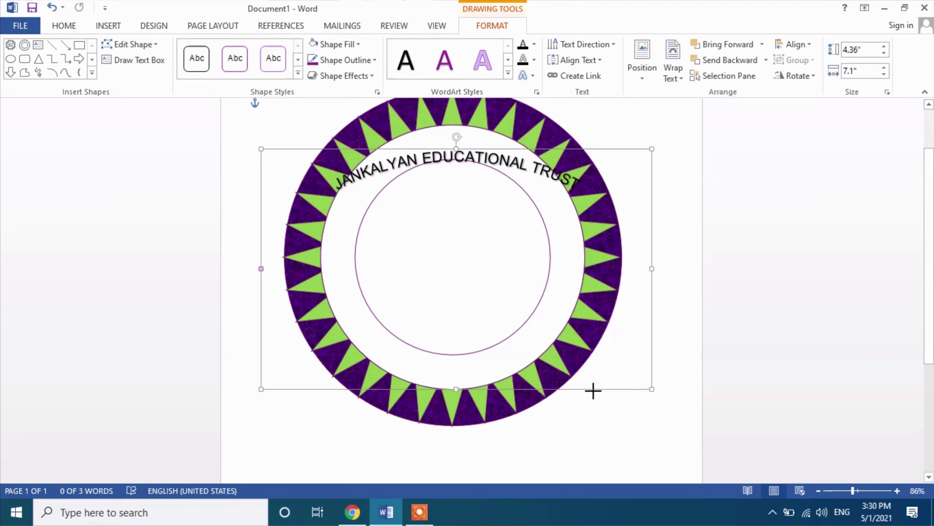
{"action": "left_click_drag", "start_coordinate": [593, 391], "coordinate": [381, 262]}
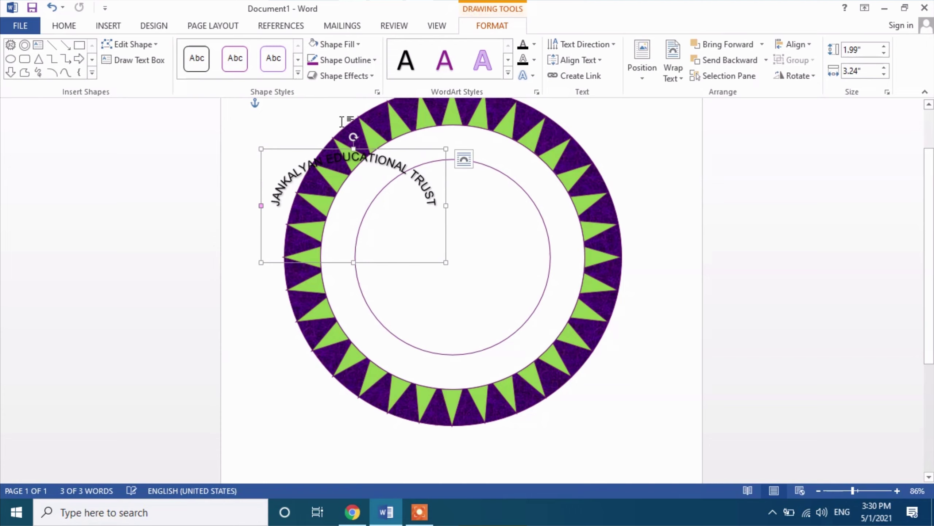
{"action": "left_click_drag", "start_coordinate": [365, 148], "coordinate": [458, 134]}
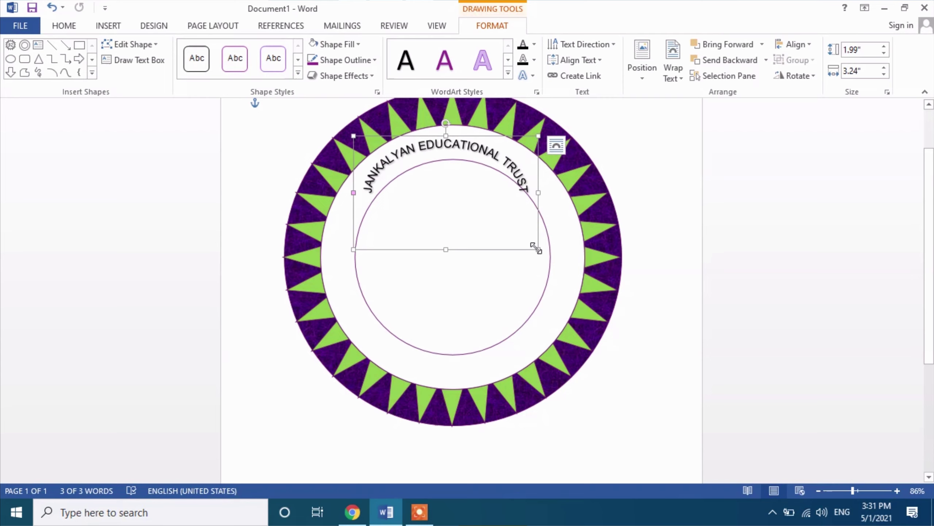
{"action": "left_click_drag", "start_coordinate": [539, 249], "coordinate": [561, 258]}
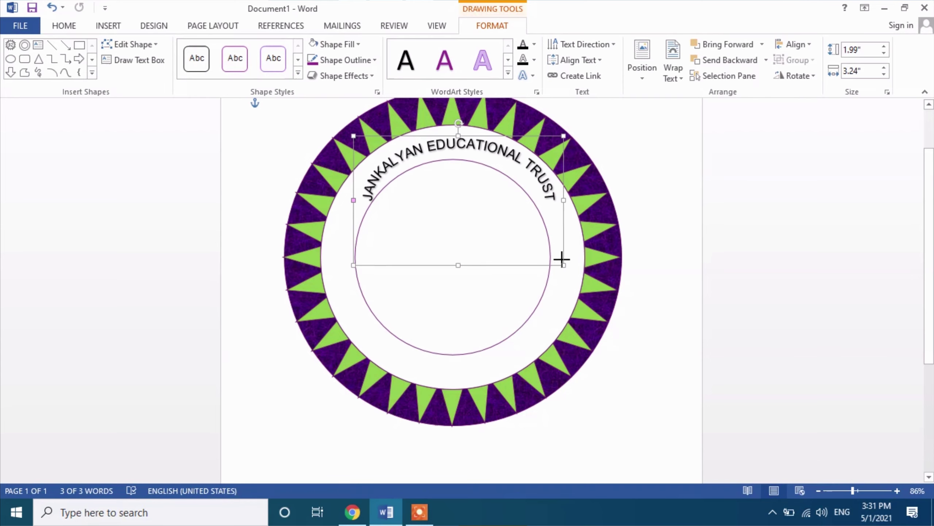
{"action": "triple_click", "coordinate": [480, 164]}
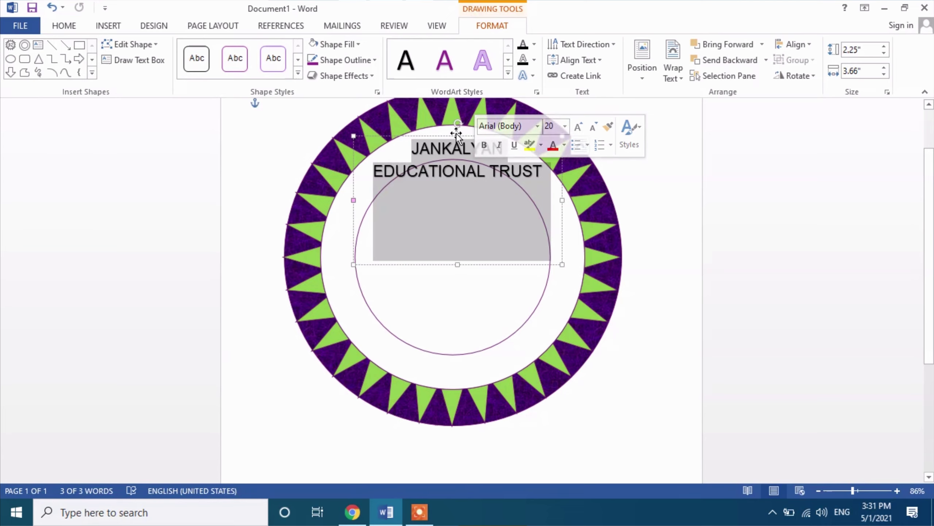
{"action": "left_click_drag", "start_coordinate": [456, 137], "coordinate": [446, 140]}
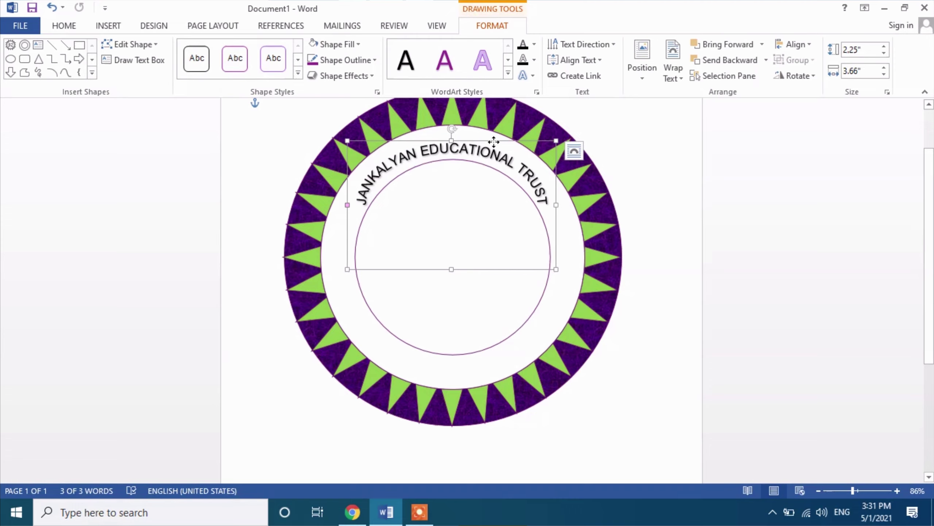
Apply the 'Fill - White, Outline - Accent 1, Shadow' WordArt style to the title
{"action": "left_click", "coordinate": [509, 73]}
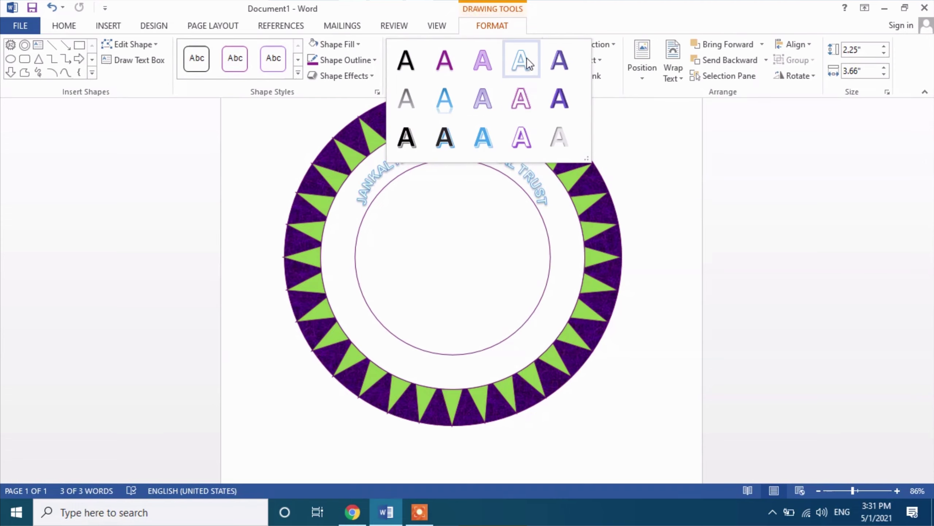
{"action": "left_click", "coordinate": [519, 67]}
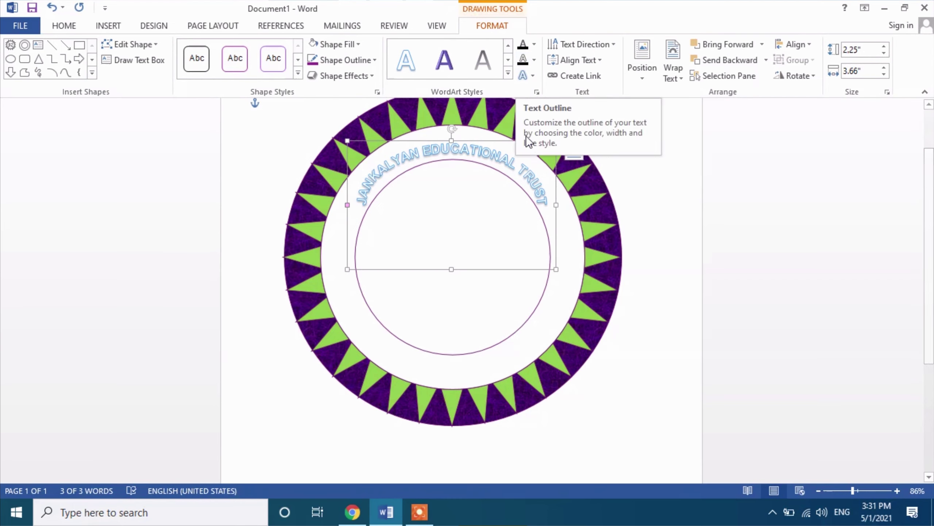
{"action": "double_click", "coordinate": [496, 158]}
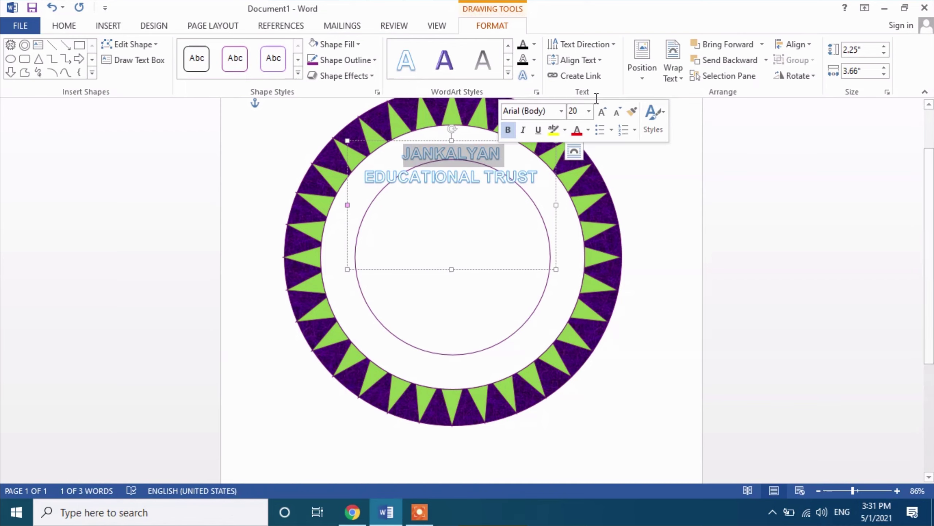
Set the word JANKALYAN to 24 pt
{"action": "left_click", "coordinate": [589, 111]}
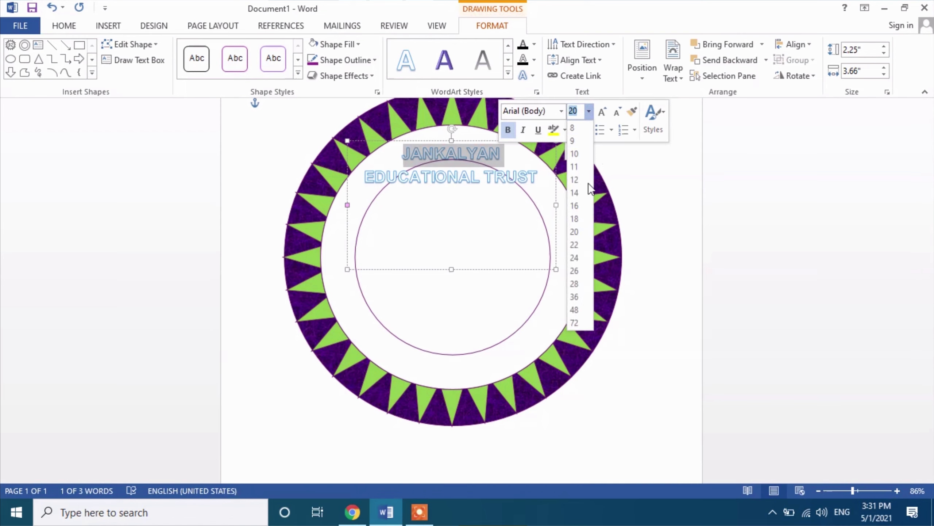
{"action": "left_click", "coordinate": [574, 257]}
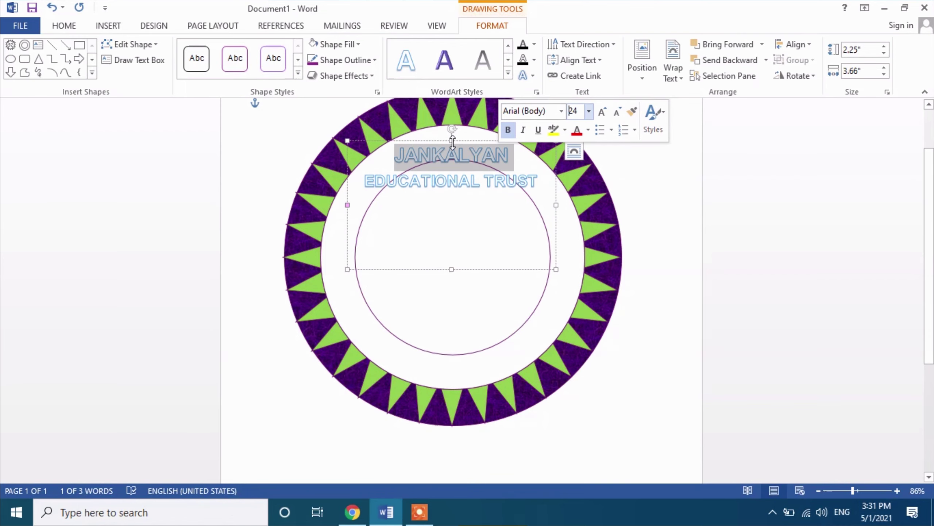
{"action": "left_click", "coordinate": [594, 199]}
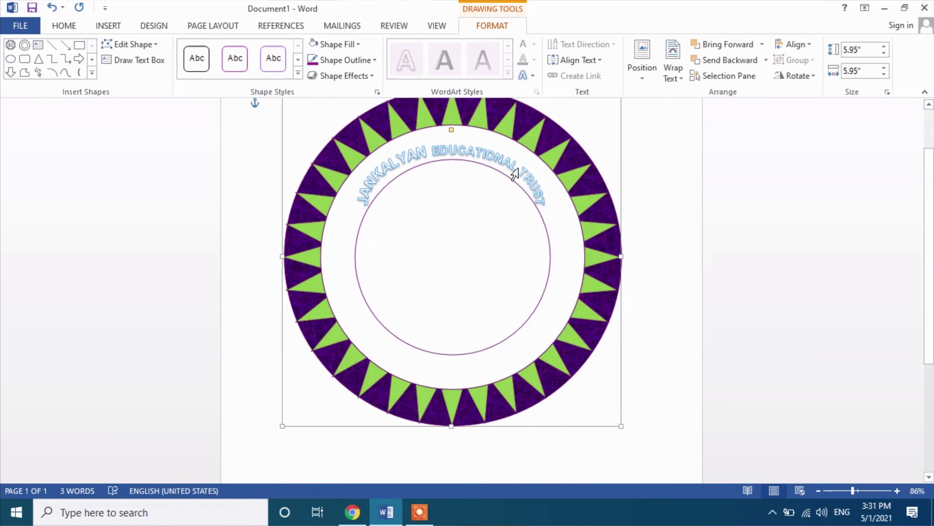
{"action": "left_click", "coordinate": [515, 172]}
Stretch the inner circle shape slightly downward
{"action": "left_click", "coordinate": [453, 139]}
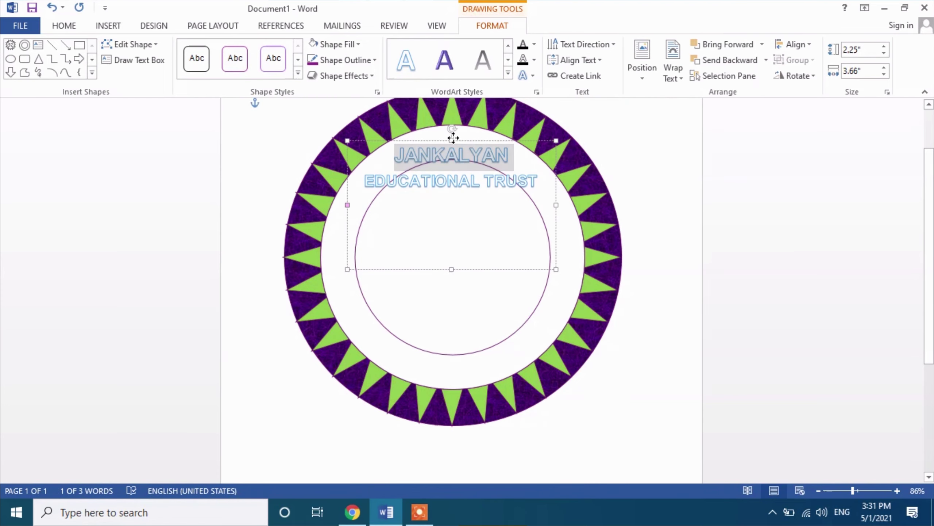
{"action": "left_click", "coordinate": [455, 143]}
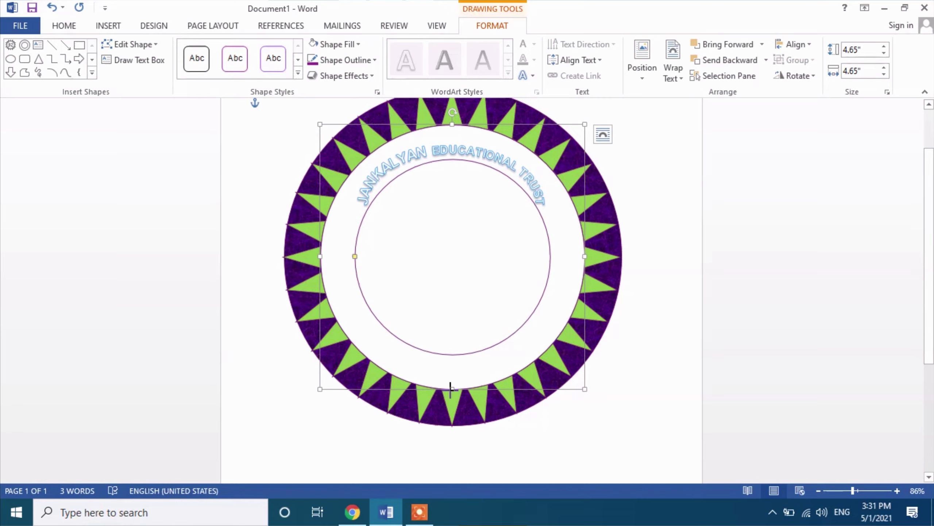
{"action": "left_click_drag", "start_coordinate": [450, 388], "coordinate": [450, 396]}
Enlarge the curved text box to about 4.29 by 4.31 inches and settle its arc curvature
{"action": "double_click", "coordinate": [477, 163]}
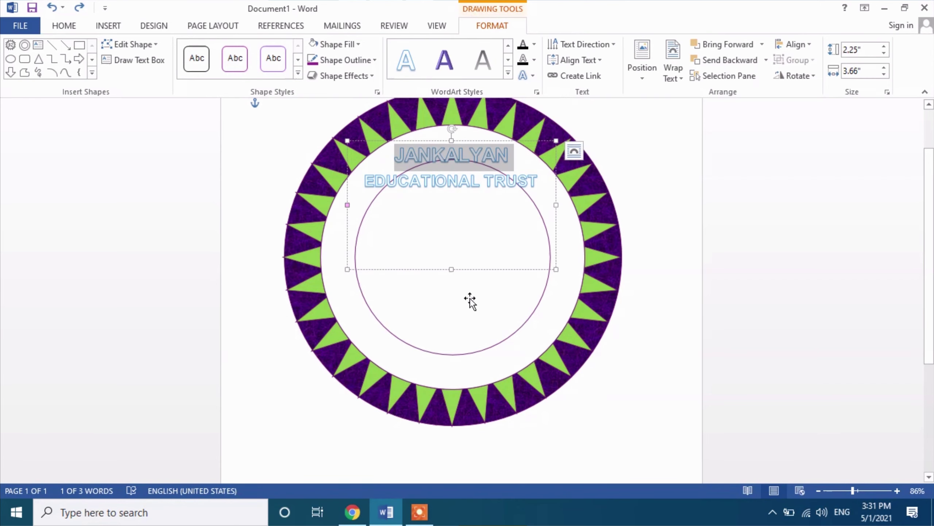
{"action": "left_click_drag", "start_coordinate": [453, 273], "coordinate": [451, 287]}
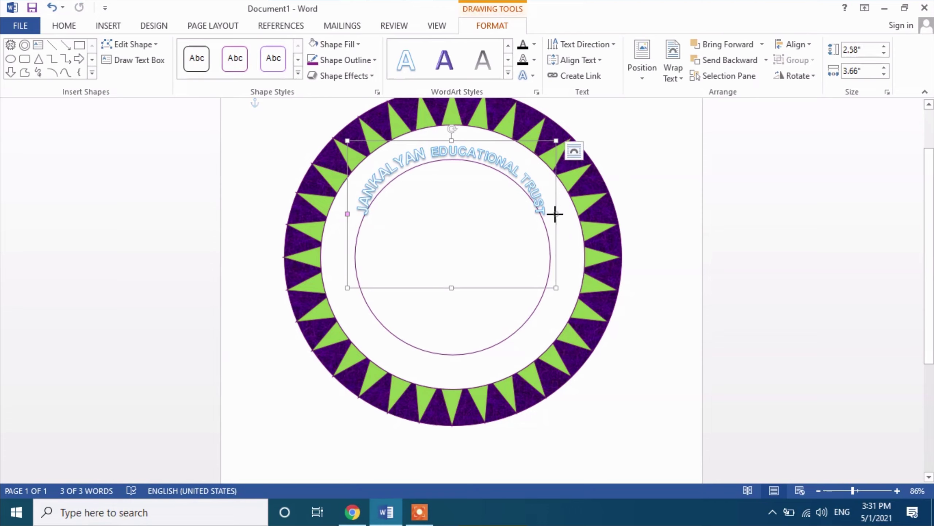
{"action": "left_click_drag", "start_coordinate": [556, 214], "coordinate": [576, 214]}
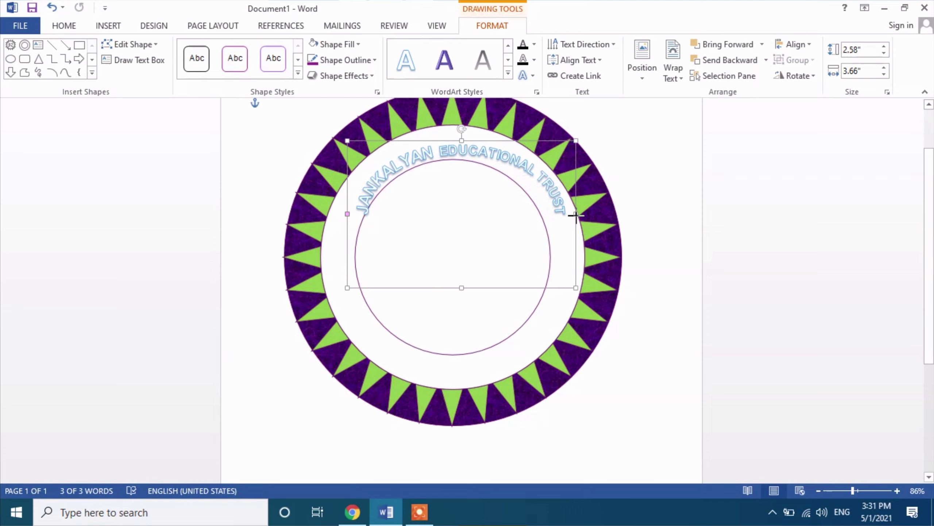
{"action": "mouse_move", "coordinate": [347, 216]}
{"action": "left_mouse_down"}
{"action": "mouse_move", "coordinate": [338, 218]}
{"action": "mouse_move", "coordinate": [344, 213]}
{"action": "left_mouse_up"}
{"action": "left_click", "coordinate": [346, 214], "text": "shift"}
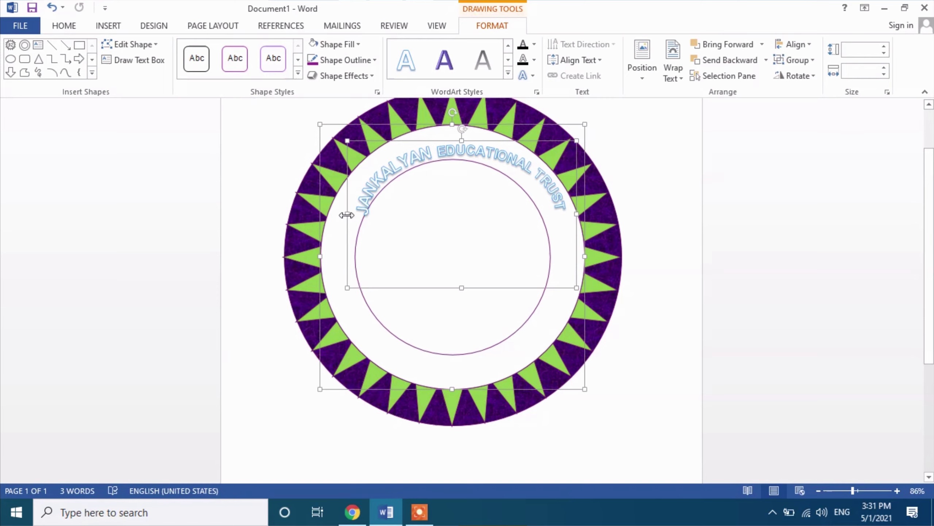
{"action": "triple_click", "coordinate": [369, 230]}
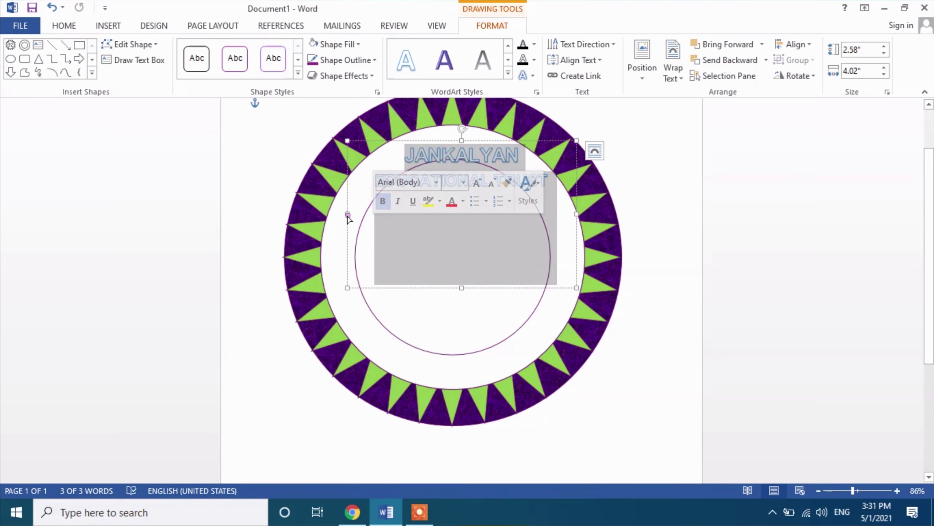
{"action": "left_click", "coordinate": [348, 218]}
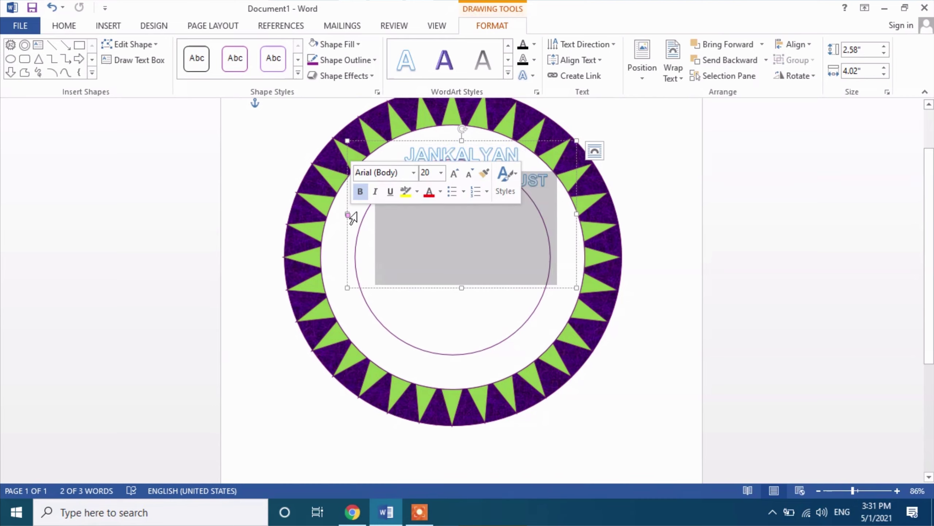
{"action": "left_click", "coordinate": [455, 142]}
{"action": "left_click_drag", "start_coordinate": [346, 218], "coordinate": [332, 223]}
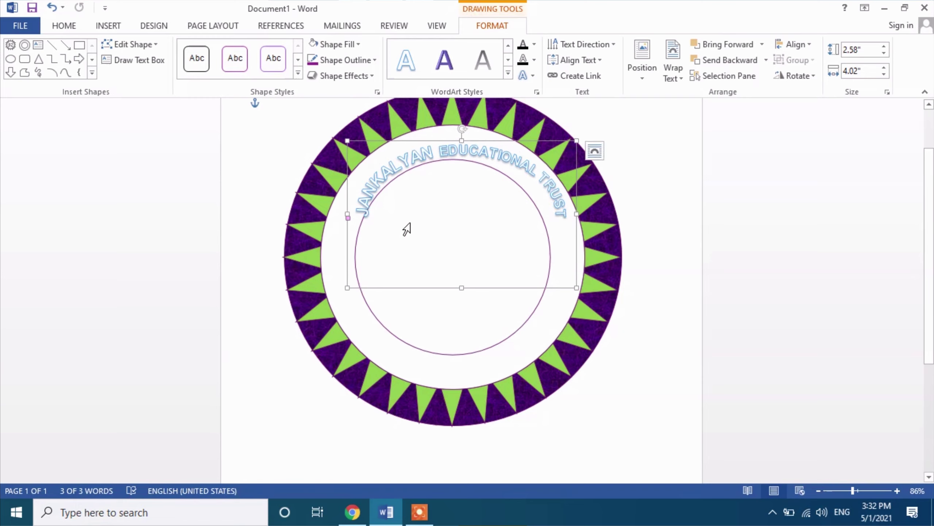
{"action": "key", "text": "ctrl+z"}
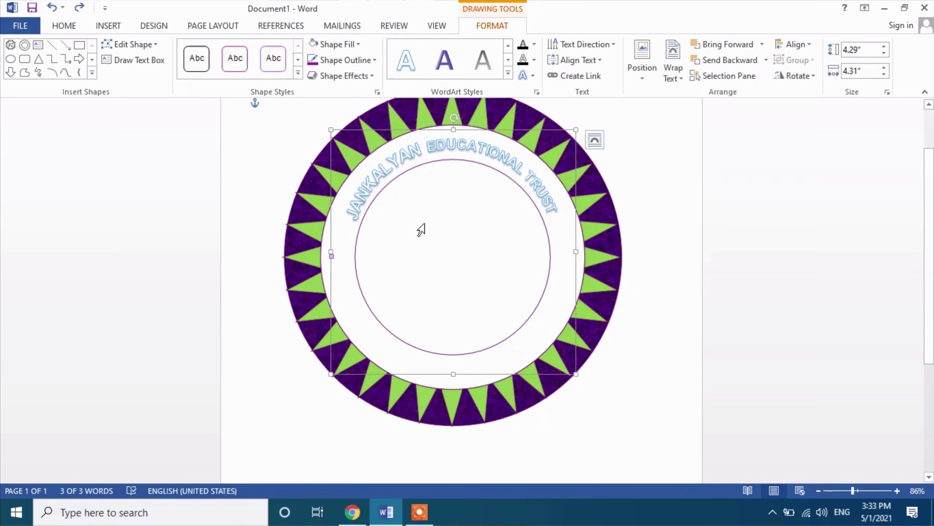
{"action": "key", "text": "ctrl+y"}
{"action": "key", "text": "ctrl+y"}
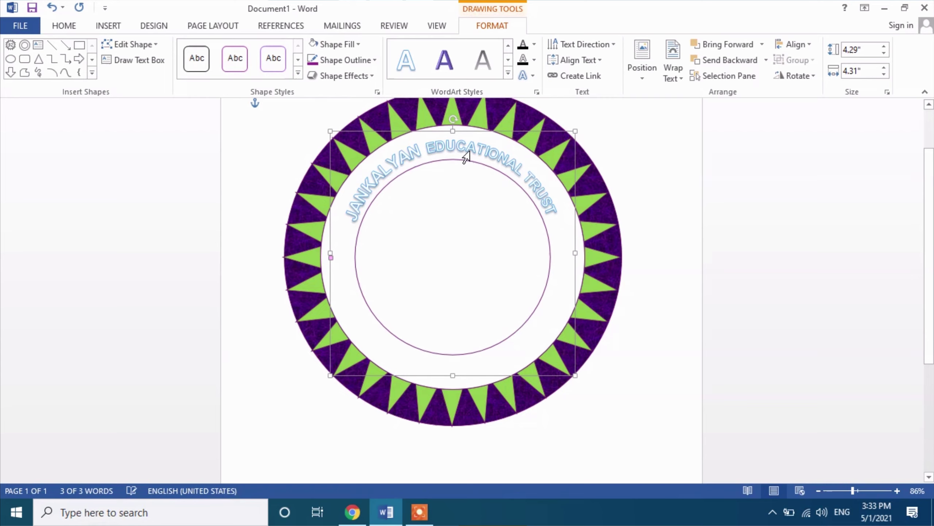
Give the arched text a black fill and no outline
{"action": "left_click", "coordinate": [533, 45]}
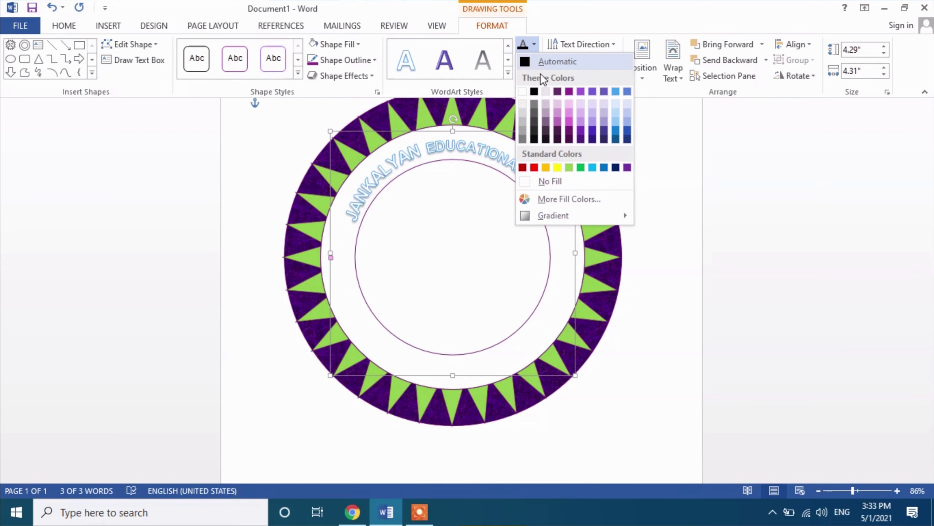
{"action": "left_click", "coordinate": [534, 91]}
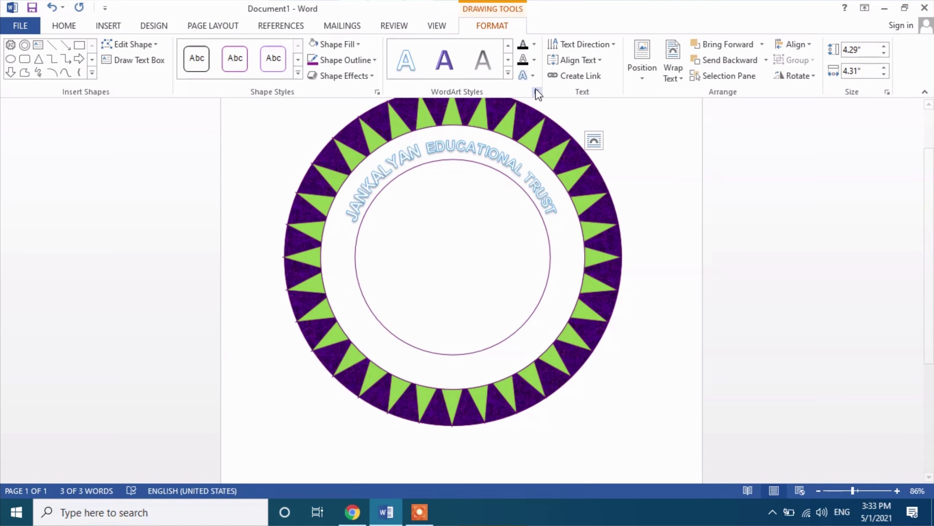
{"action": "left_click", "coordinate": [535, 65]}
{"action": "left_click", "coordinate": [546, 180]}
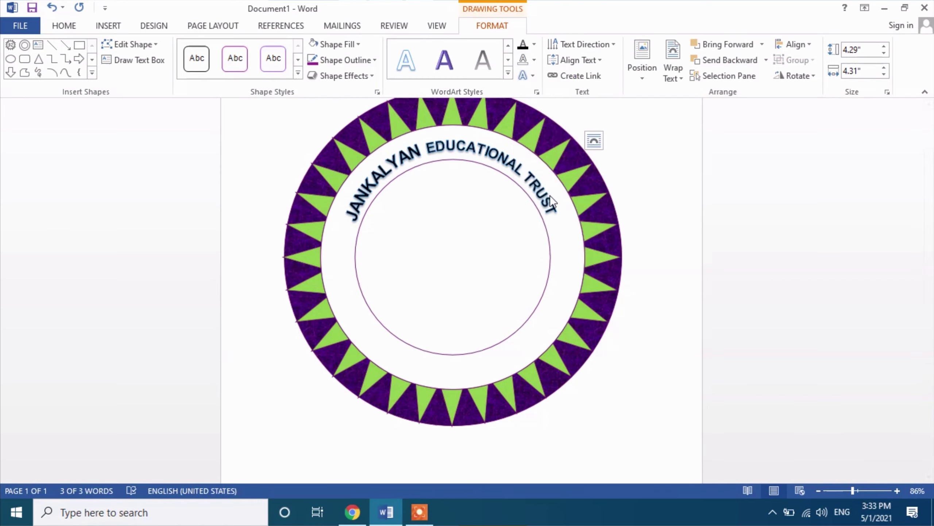
Enlarge all of the arched title's lettering two font-size steps with Ctrl+]
{"action": "double_click", "coordinate": [484, 149]}
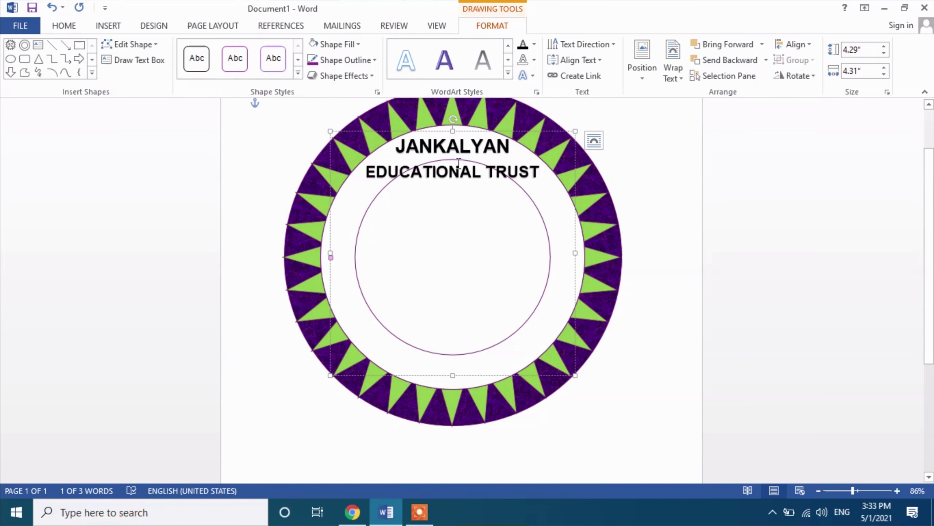
{"action": "key", "text": "ctrl+a"}
{"action": "key", "text": "ctrl+shift+period"}
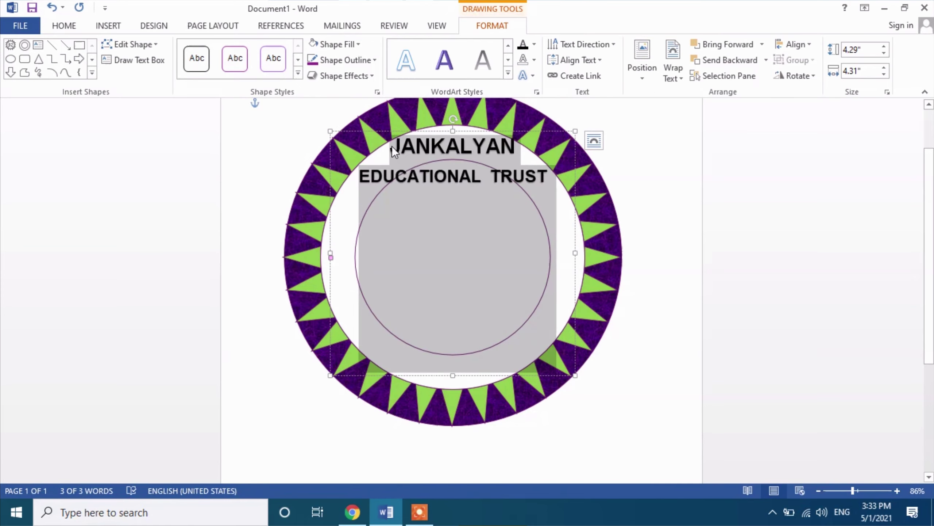
{"action": "key", "text": "ctrl+shift+period"}
{"action": "key", "text": "ctrl+shift+period"}
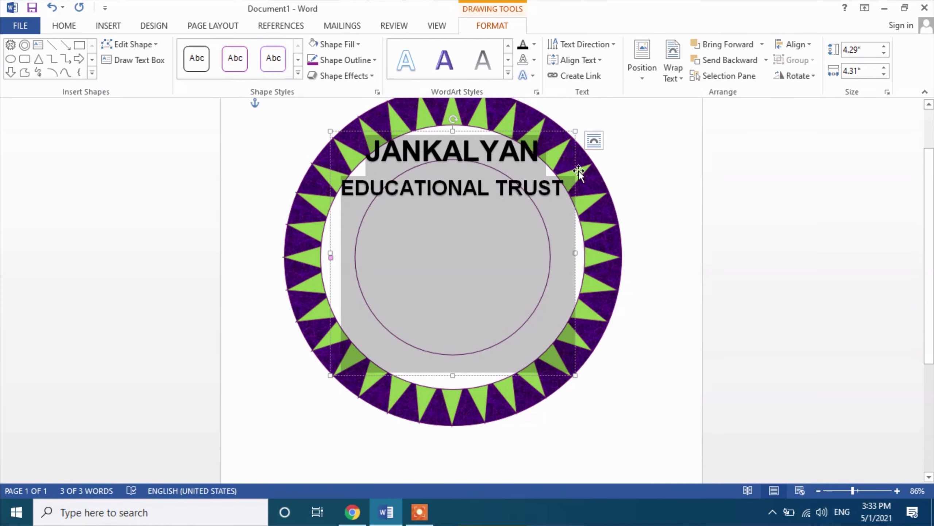
{"action": "left_click", "coordinate": [624, 175]}
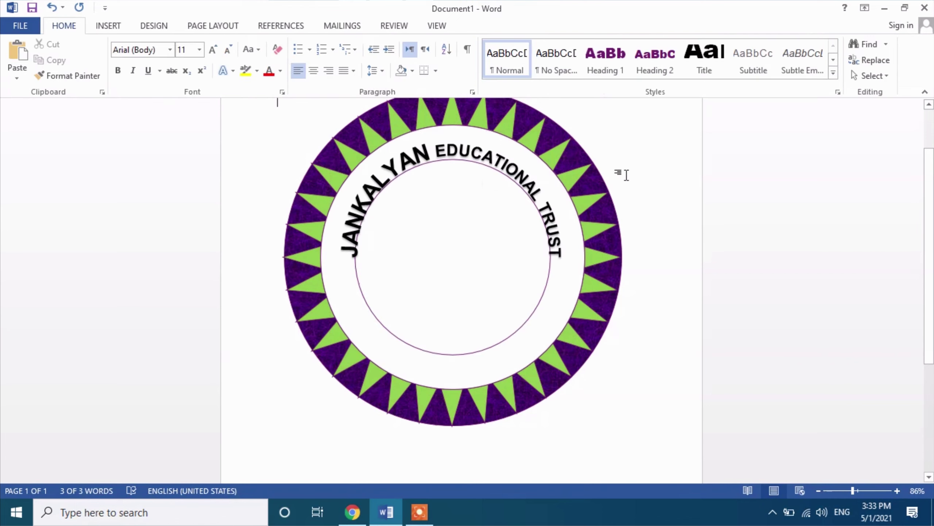
{"action": "double_click", "coordinate": [517, 181]}
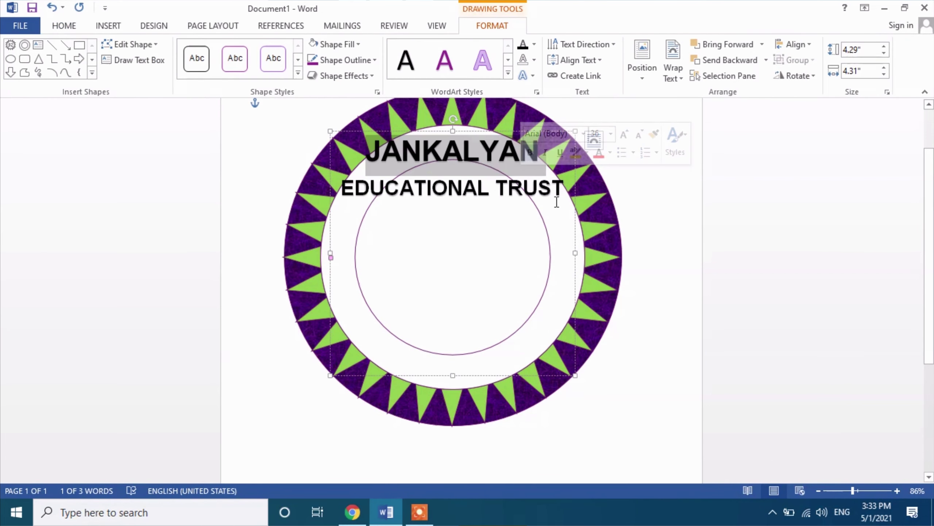
{"action": "key", "text": "ctrl+a"}
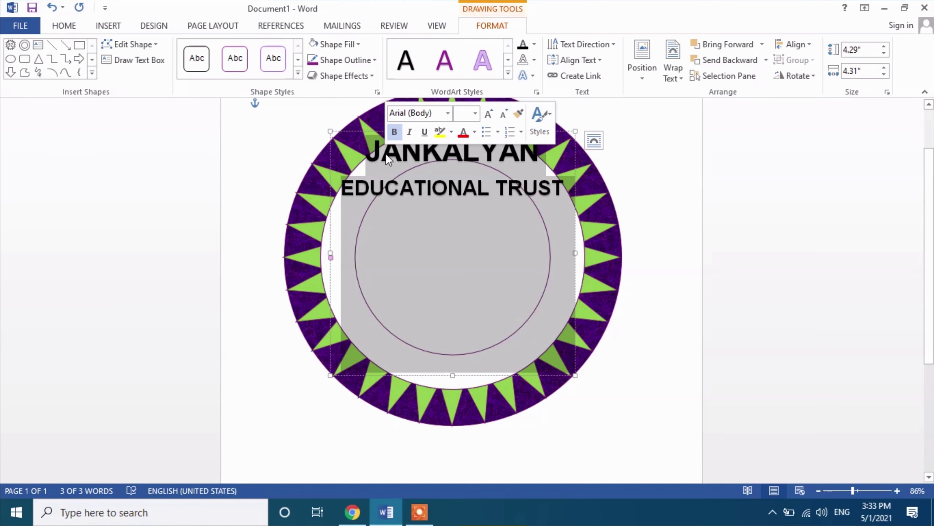
{"action": "left_click", "coordinate": [673, 245]}
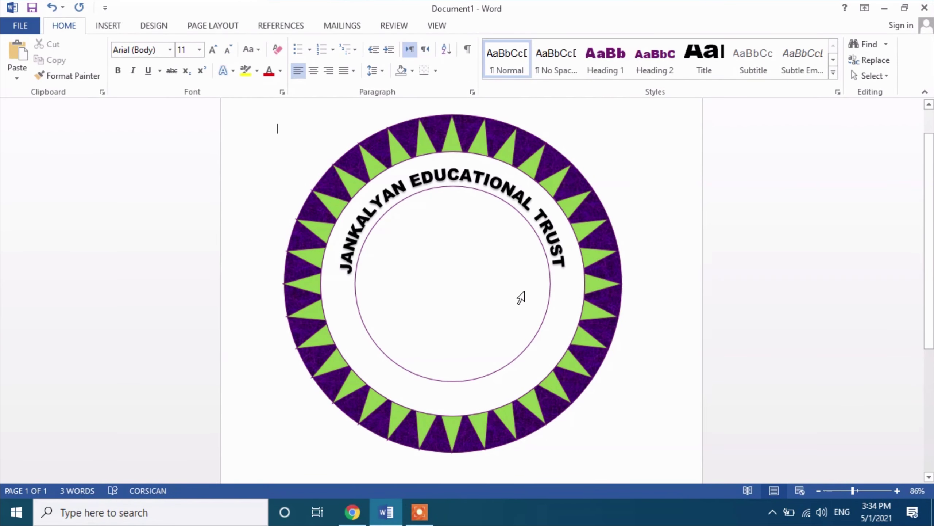
Draw a small 0.4 by 0.36 inch 5-Point Star on the ring's left side
{"action": "left_click", "coordinate": [108, 26]}
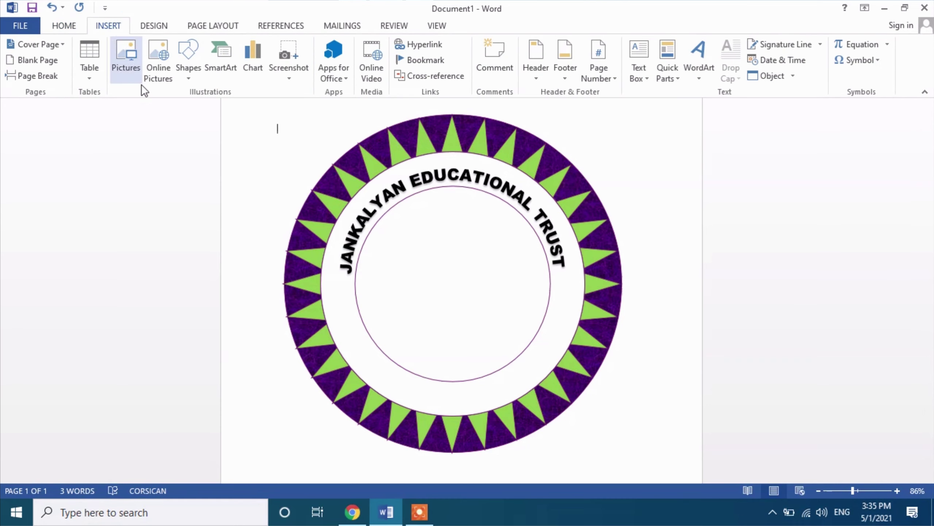
{"action": "left_click", "coordinate": [188, 79]}
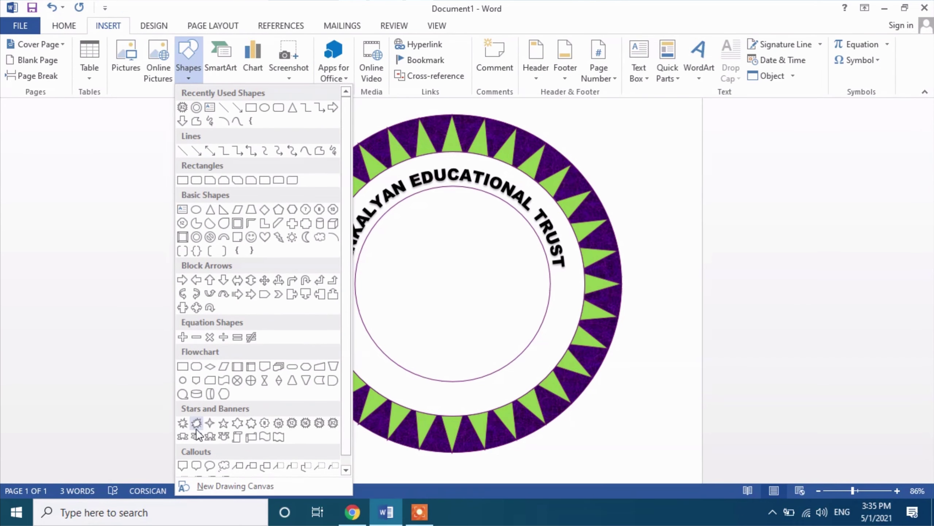
{"action": "left_click", "coordinate": [224, 423]}
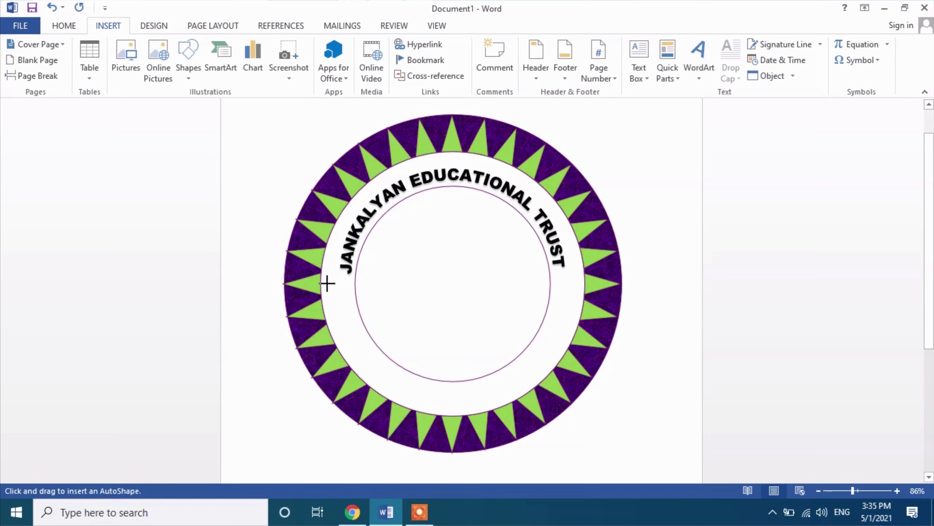
{"action": "left_click_drag", "start_coordinate": [325, 287], "coordinate": [348, 305]}
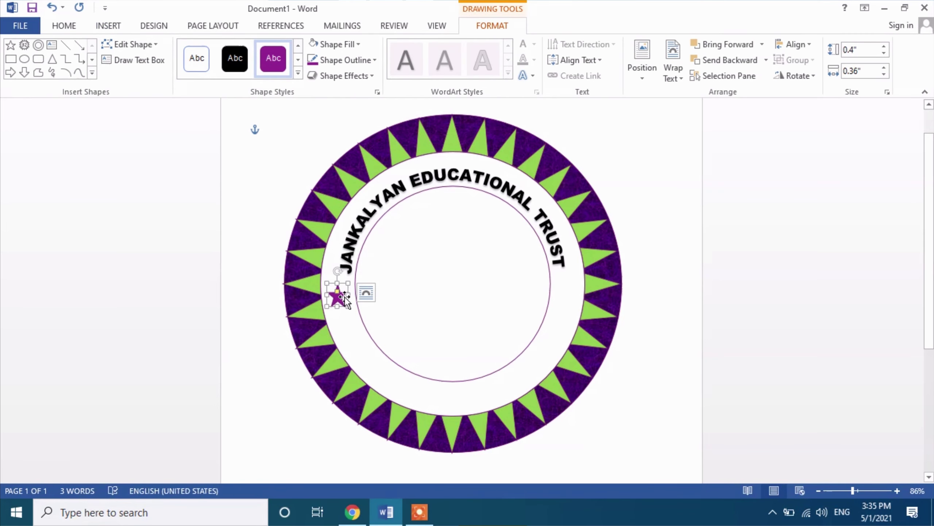
Copy the star and nudge the duplicate across to the ring's right side, raised upward
{"action": "left_click", "coordinate": [62, 30]}
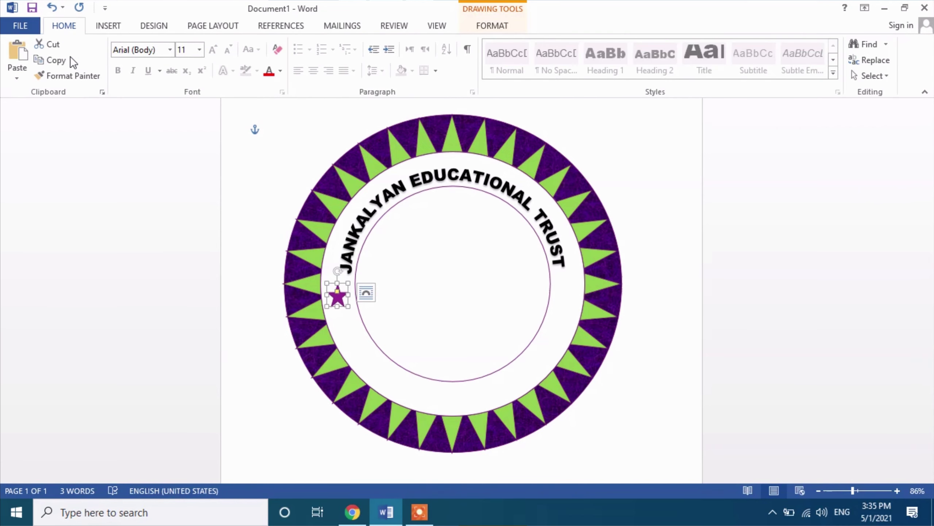
{"action": "left_click", "coordinate": [52, 61]}
{"action": "left_click", "coordinate": [17, 55]}
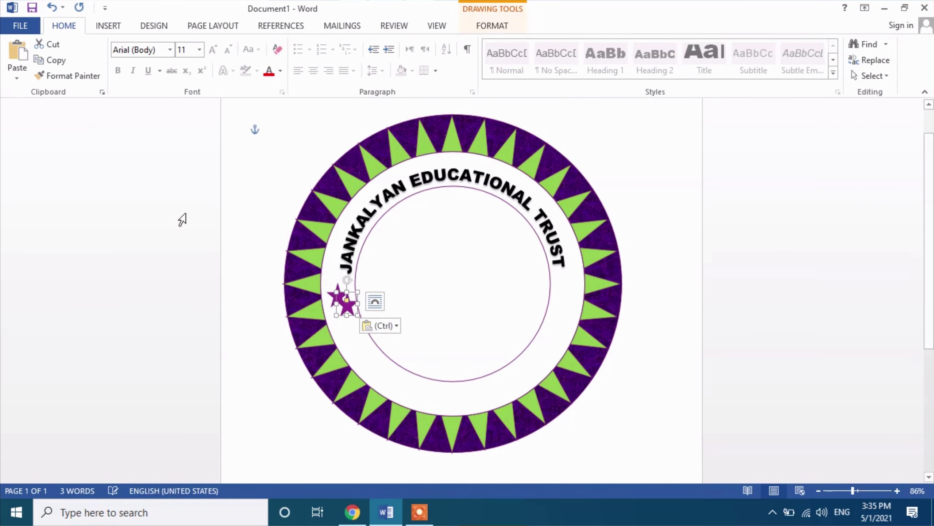
{"action": "key", "text": "Up"}
{"action": "key", "text": "Up"}
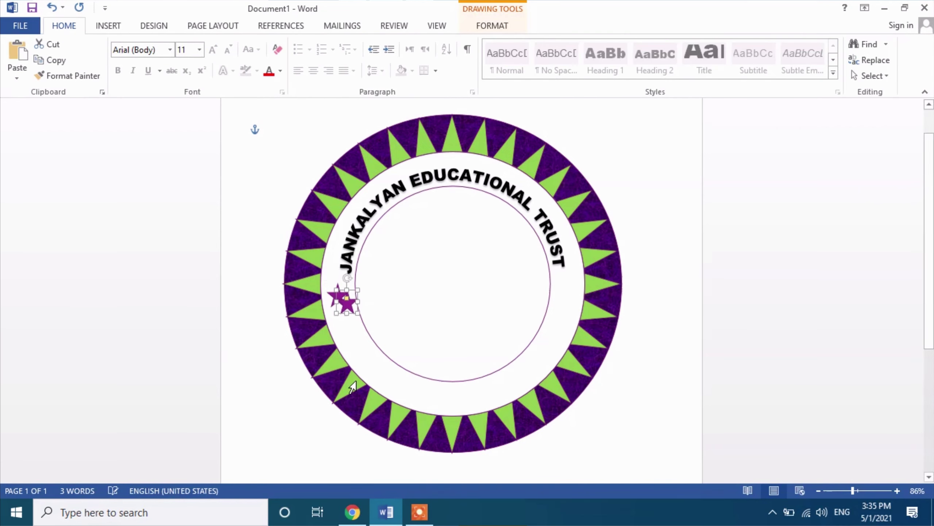
{"action": "key", "text": "Up"}
{"action": "key", "text": "Up"}
{"action": "key", "text": "Up"}
{"action": "key", "text": "Left"}
{"action": "key", "text": "Left"}
{"action": "key", "text": "Left"}
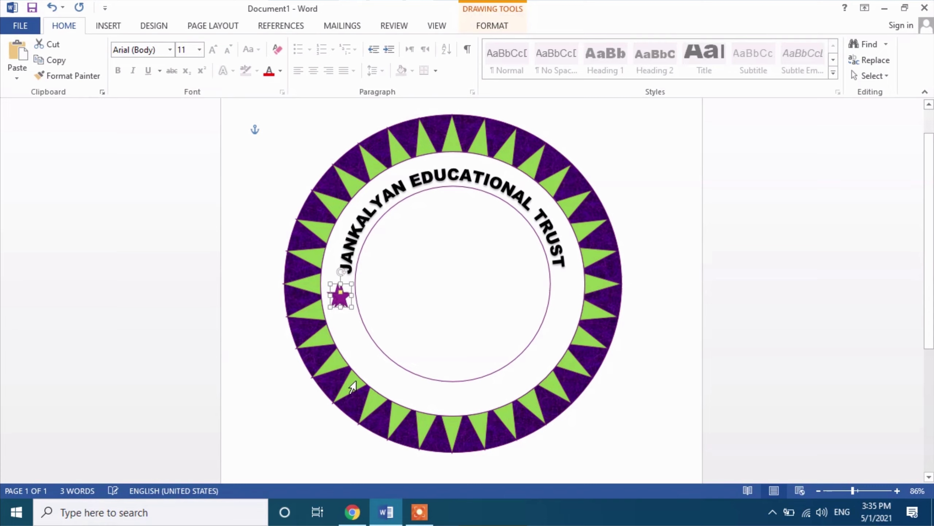
{"action": "key", "text": "Left"}
{"action": "key", "text": "Left"}
{"action": "key", "text": "Left"}
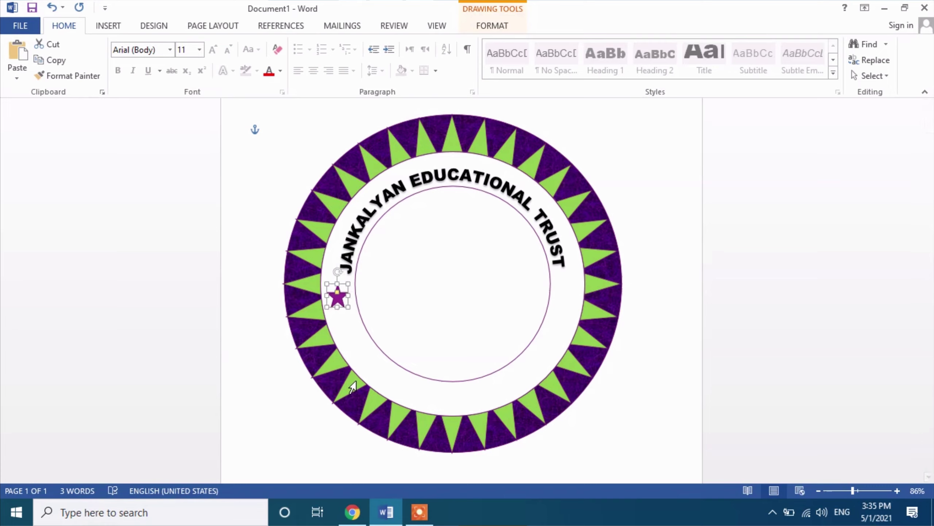
{"action": "key", "text": "Right"}
{"action": "key", "text": "Right"}
{"action": "key", "text": "Right"}
{"action": "key", "text": "Right"}
{"action": "key", "text": "Right"}
{"action": "key", "text": "Right"}
{"action": "key", "text": "Right"}
{"action": "key", "text": "Right"}
{"action": "key", "text": "Right"}
{"action": "key", "text": "Right"}
{"action": "key", "text": "Right"}
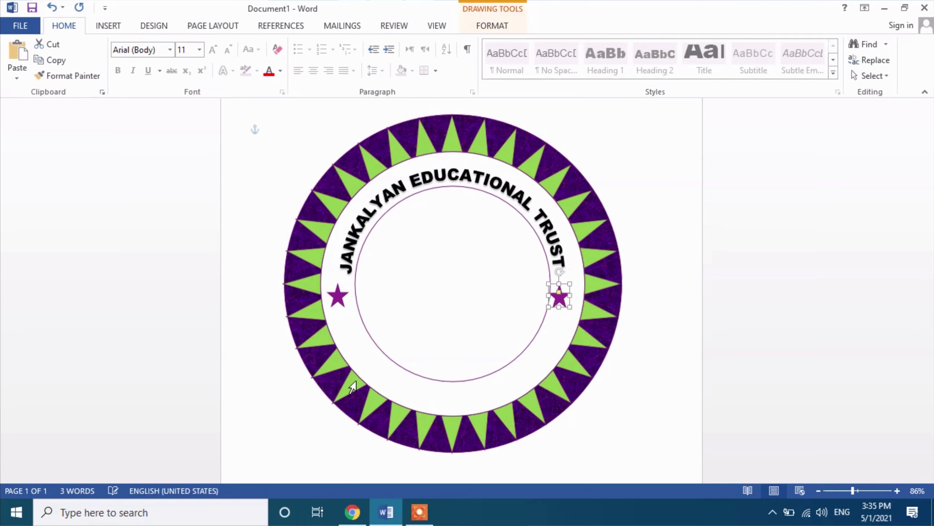
{"action": "key", "text": "Right"}
{"action": "key", "text": "Right"}
{"action": "key", "text": "Right"}
{"action": "key", "text": "Right"}
{"action": "key", "text": "Right"}
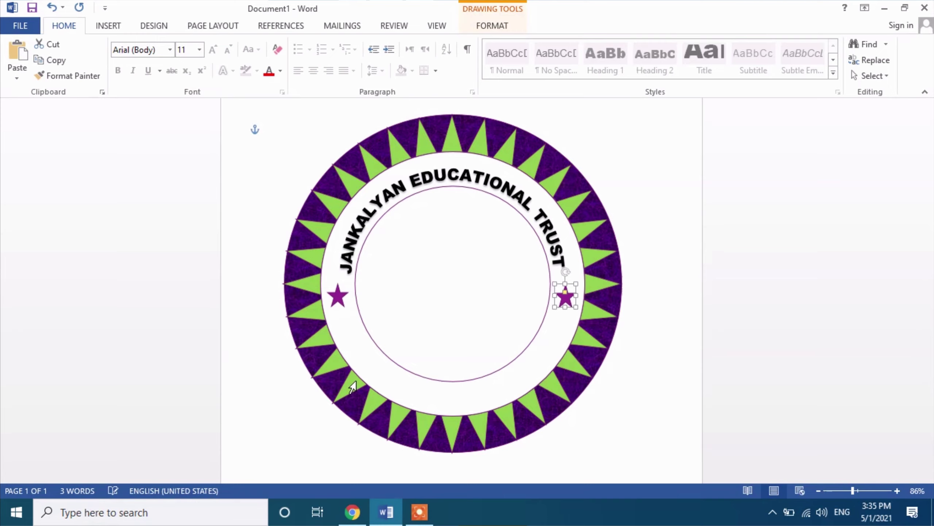
{"action": "key", "text": "Right"}
{"action": "key", "text": "Up"}
{"action": "key", "text": "Up"}
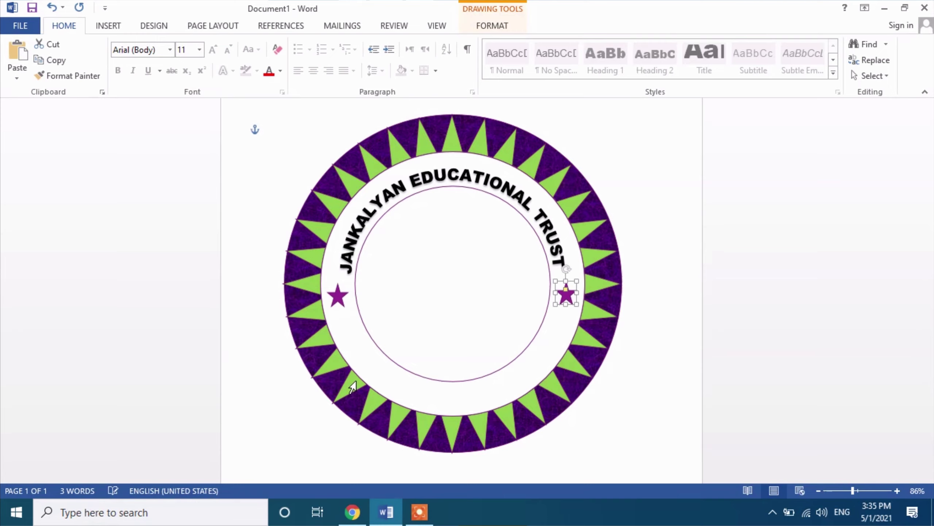
{"action": "key", "text": "Up"}
{"action": "key", "text": "Up"}
{"action": "key", "text": "Up"}
{"action": "key", "text": "Up"}
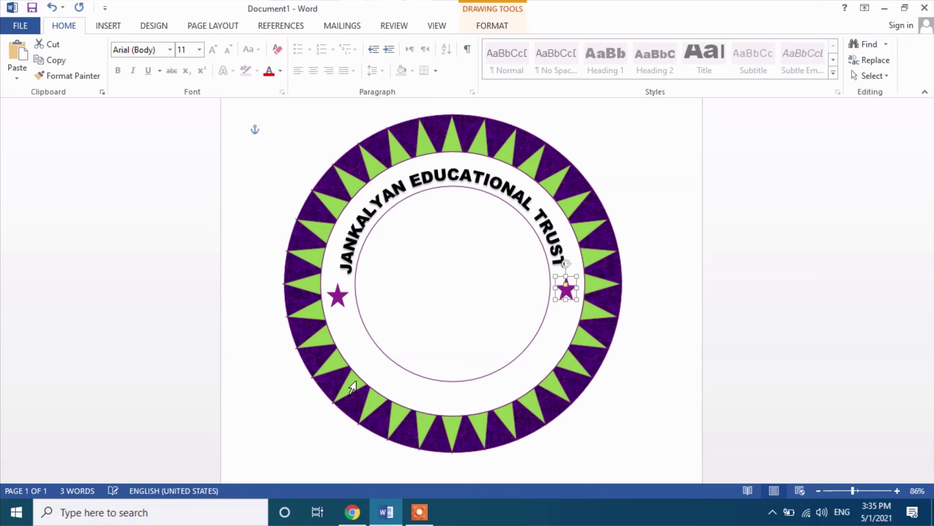
{"action": "key", "text": "Up"}
Nudge both stars up so they sit level beside the title's ends
{"action": "key", "text": "Up"}
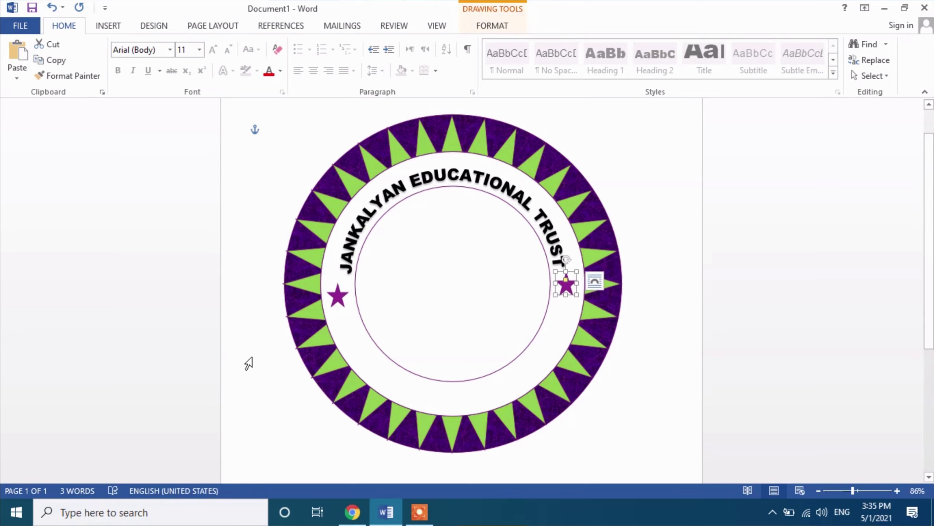
{"action": "left_click", "coordinate": [339, 298]}
{"action": "key", "text": "Up"}
{"action": "key", "text": "Up"}
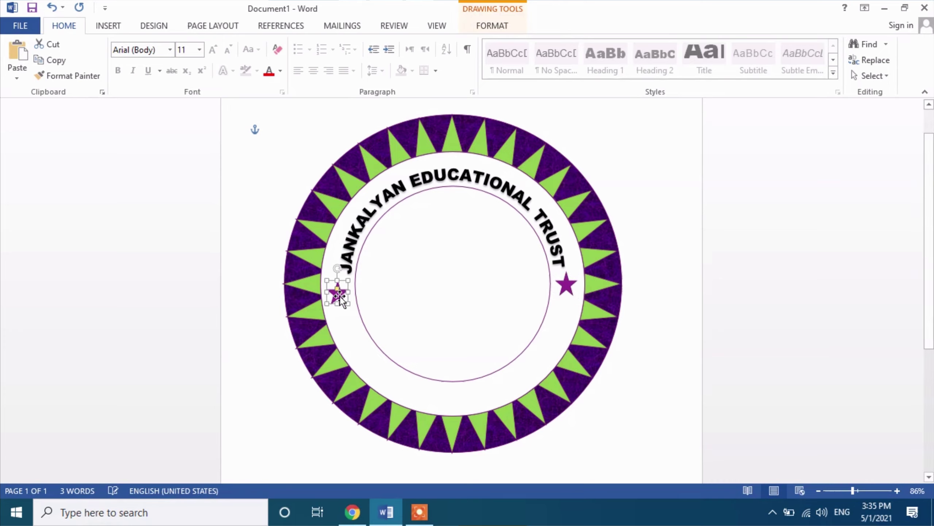
{"action": "key", "text": "Up"}
{"action": "key", "text": "Up"}
{"action": "key", "text": "Up"}
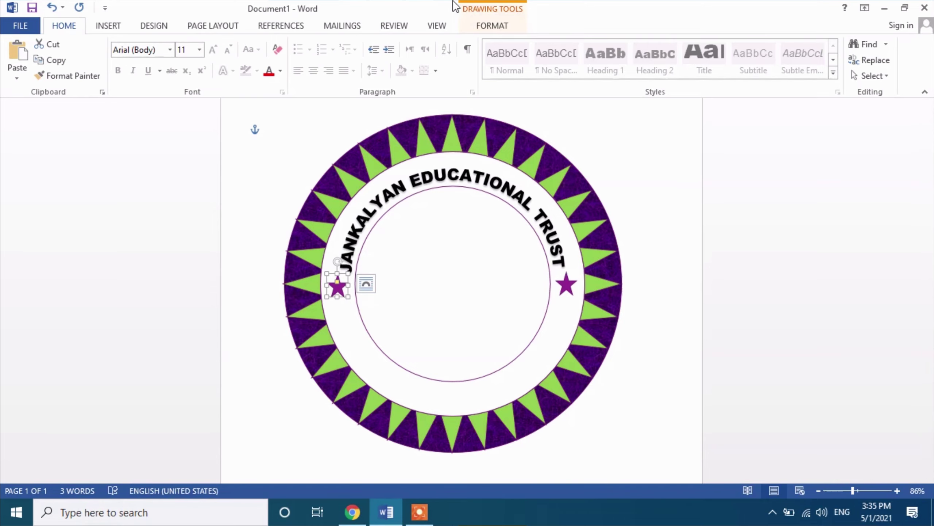
Fill both the left and right stars with Black from the theme colours
{"action": "left_click", "coordinate": [485, 26]}
{"action": "left_click", "coordinate": [335, 44]}
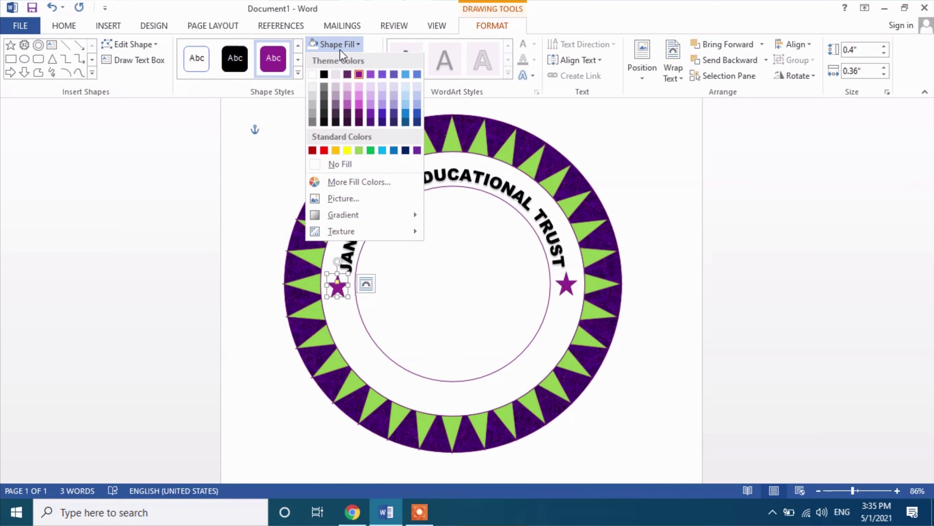
{"action": "left_click", "coordinate": [325, 76]}
{"action": "left_click", "coordinate": [565, 286]}
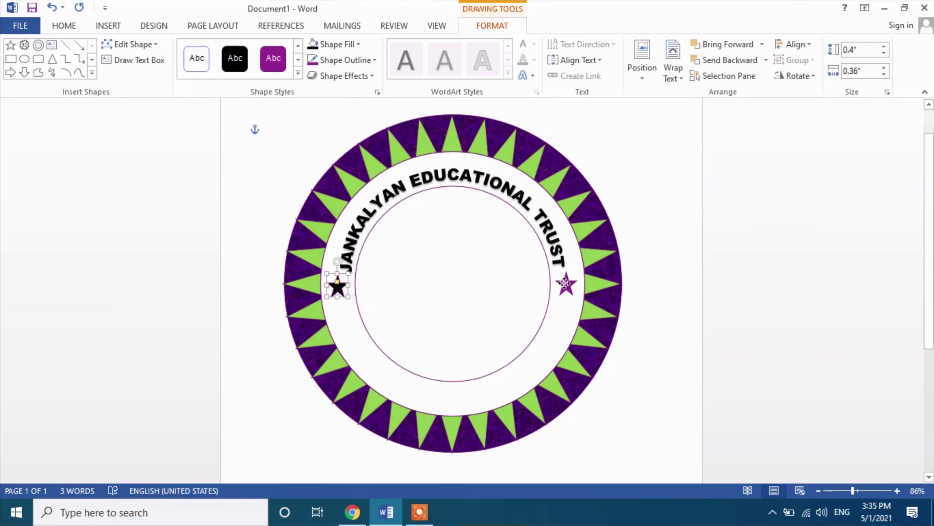
{"action": "left_click", "coordinate": [359, 44]}
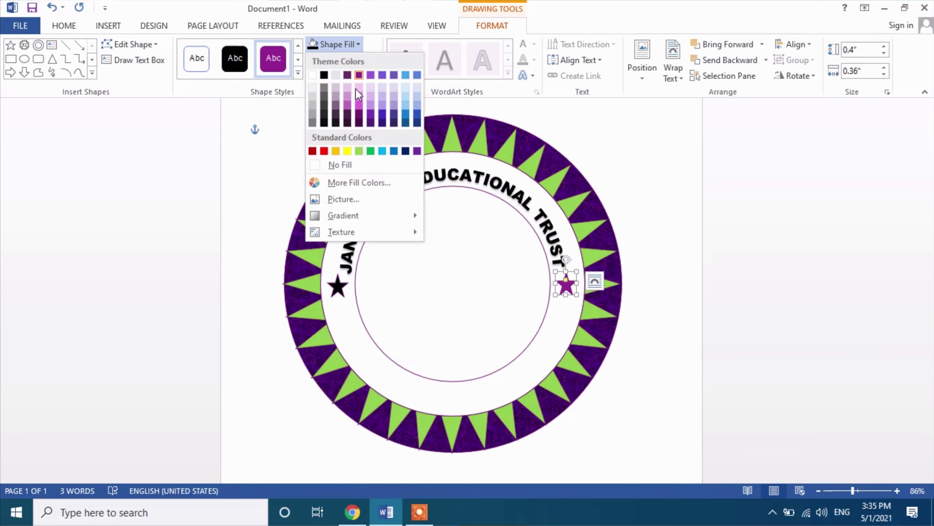
{"action": "left_click", "coordinate": [324, 75]}
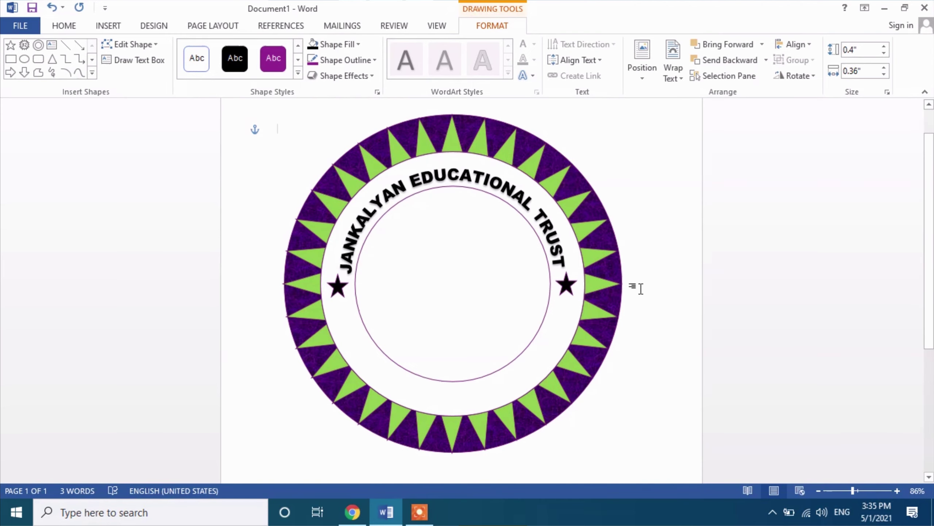
{"action": "left_click", "coordinate": [653, 288]}
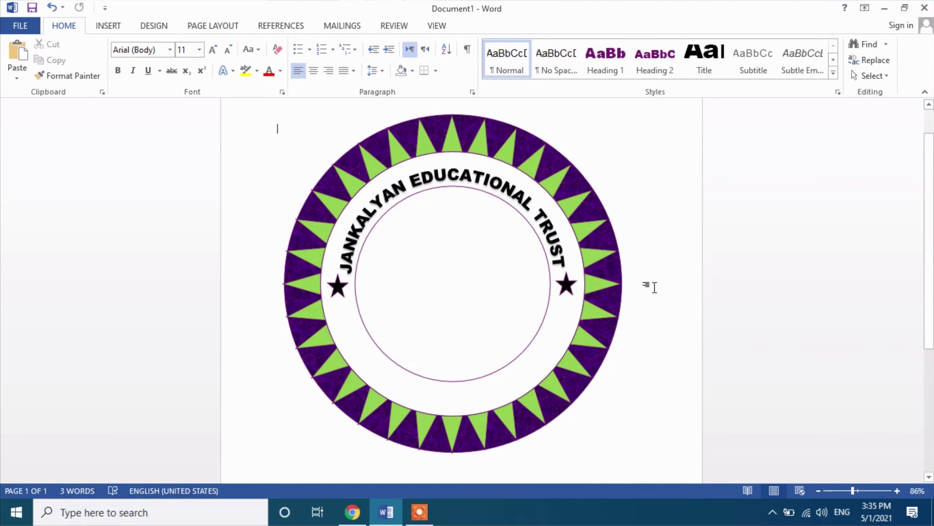
Insert a space so the arched title reads JAN KALYAN EDUCATIONAL TRUST
{"action": "double_click", "coordinate": [427, 179]}
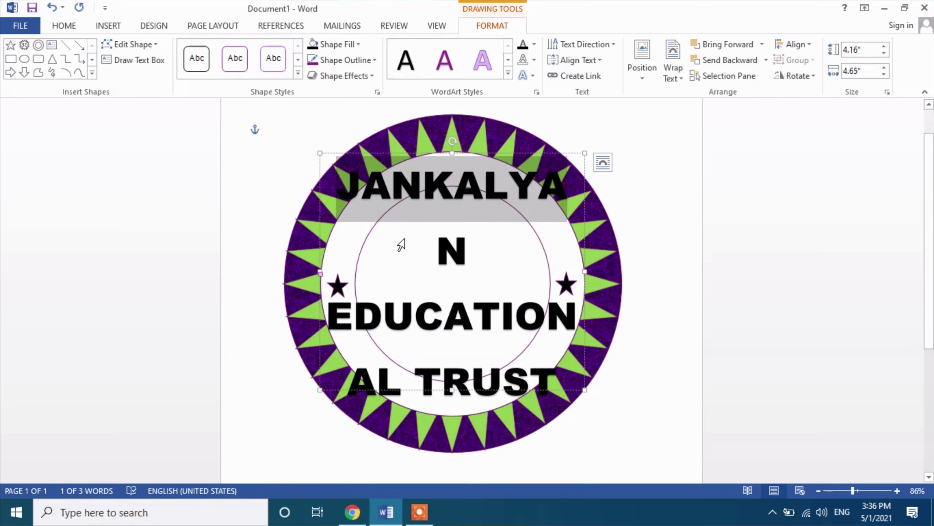
{"action": "key", "text": "ctrl+shift+period"}
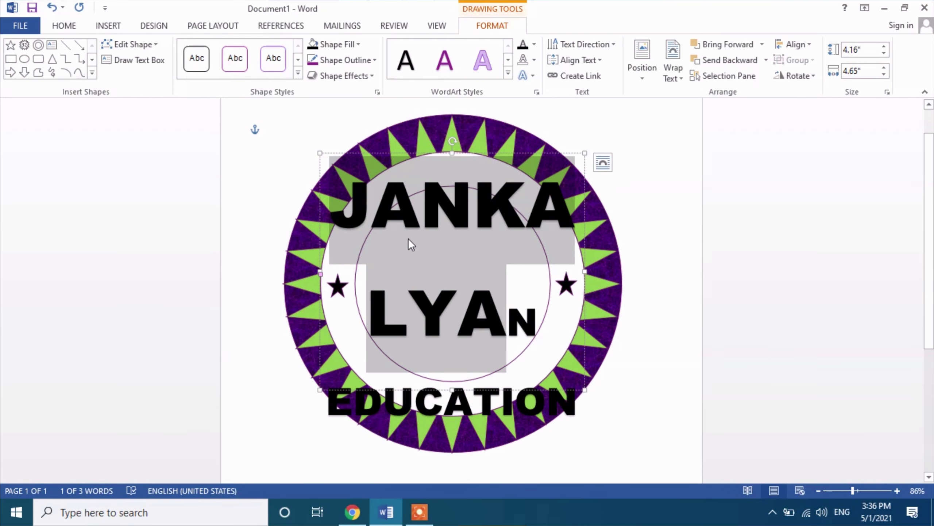
{"action": "left_click", "coordinate": [634, 184]}
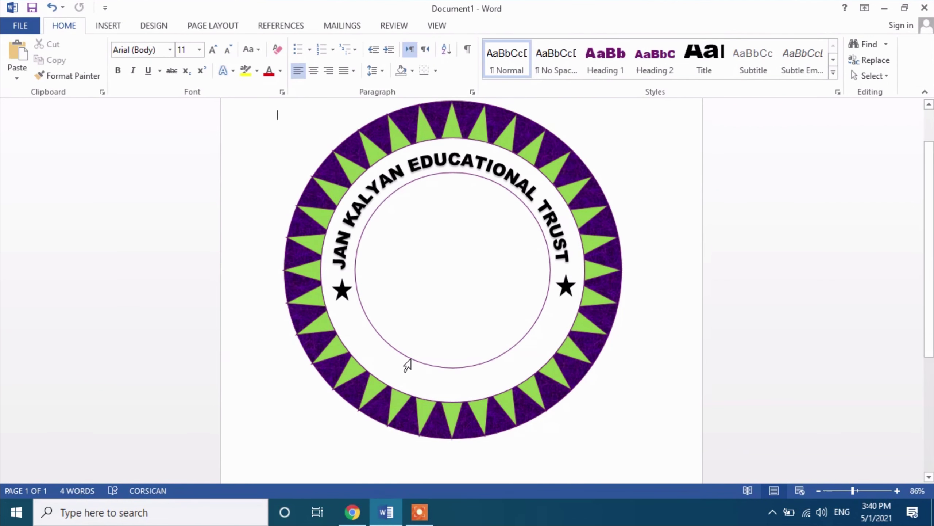
Insert a WordArt reading '5 MIN LOGO' and bend it with the Arch Down transform
{"action": "left_click", "coordinate": [102, 26]}
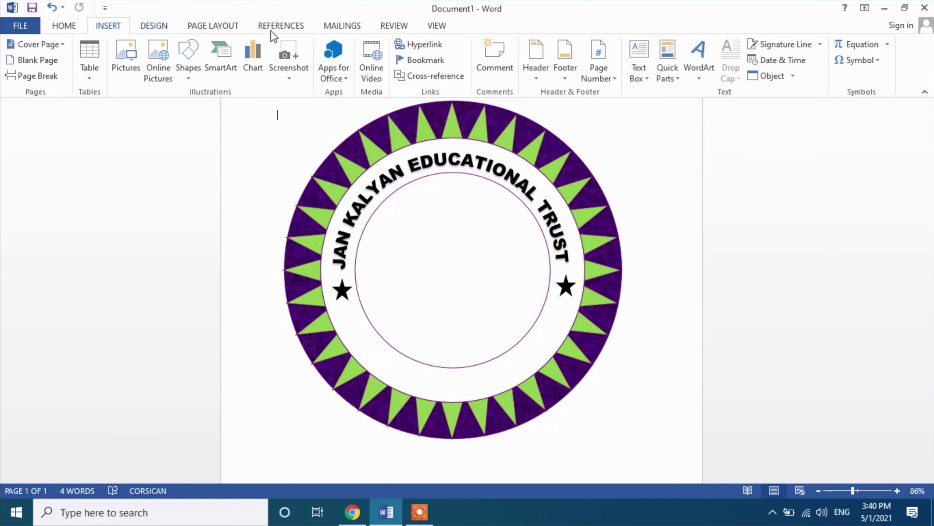
{"action": "left_click", "coordinate": [699, 60]}
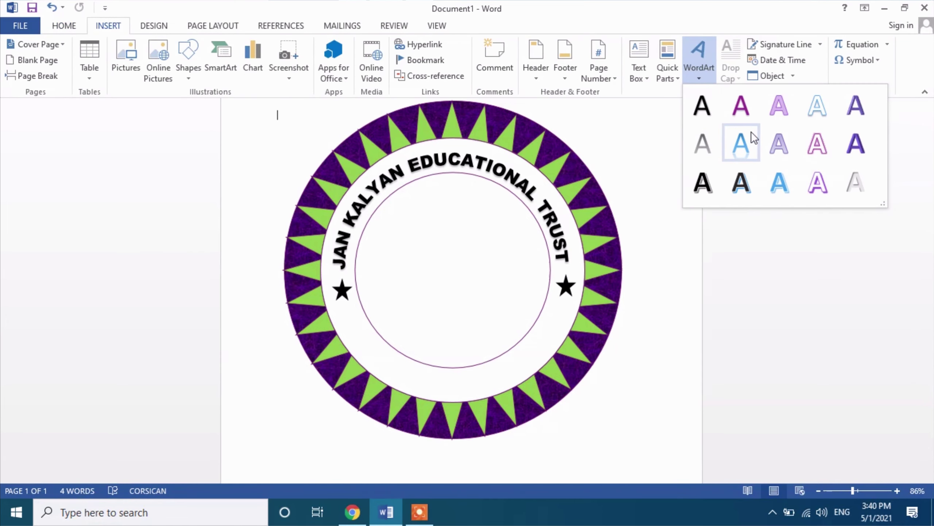
{"action": "left_click", "coordinate": [818, 143]}
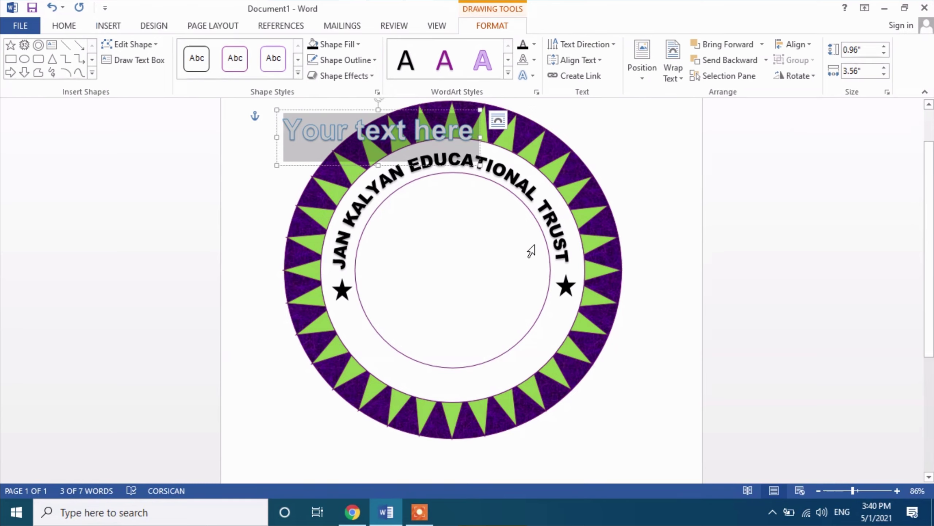
{"action": "type", "text": "5"}
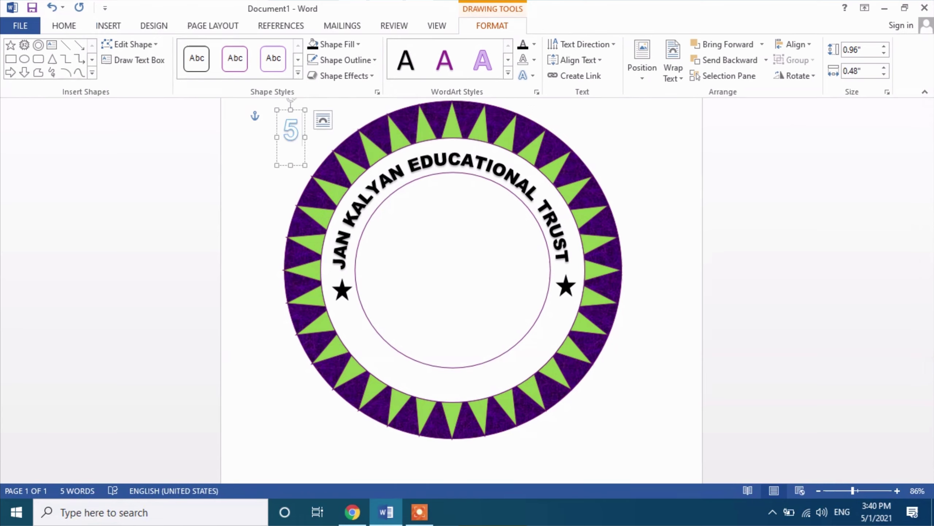
{"action": "type", "text": " MIN"}
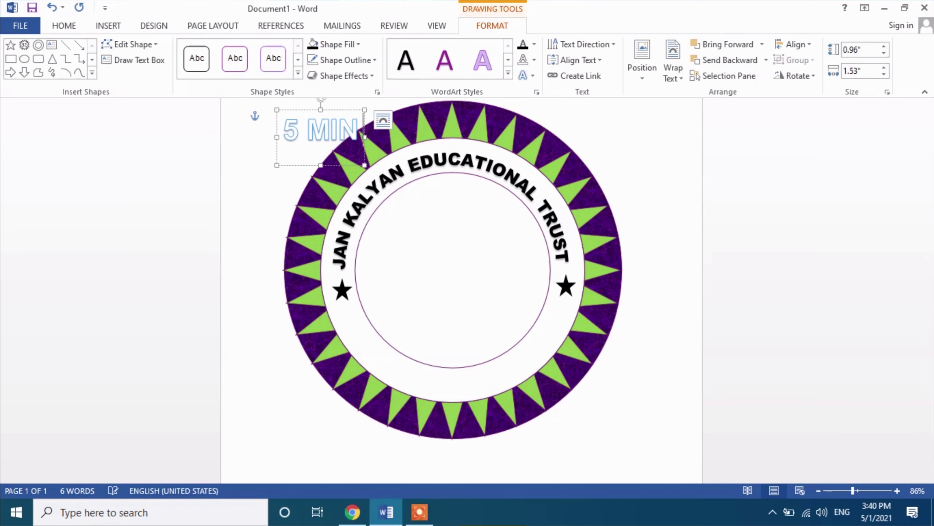
{"action": "type", "text": " LOGO"}
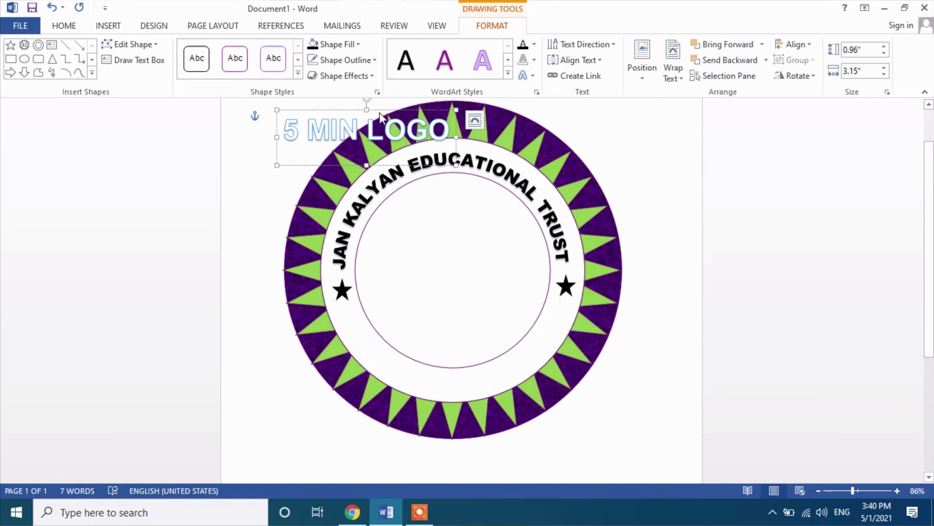
{"action": "left_click", "coordinate": [536, 77]}
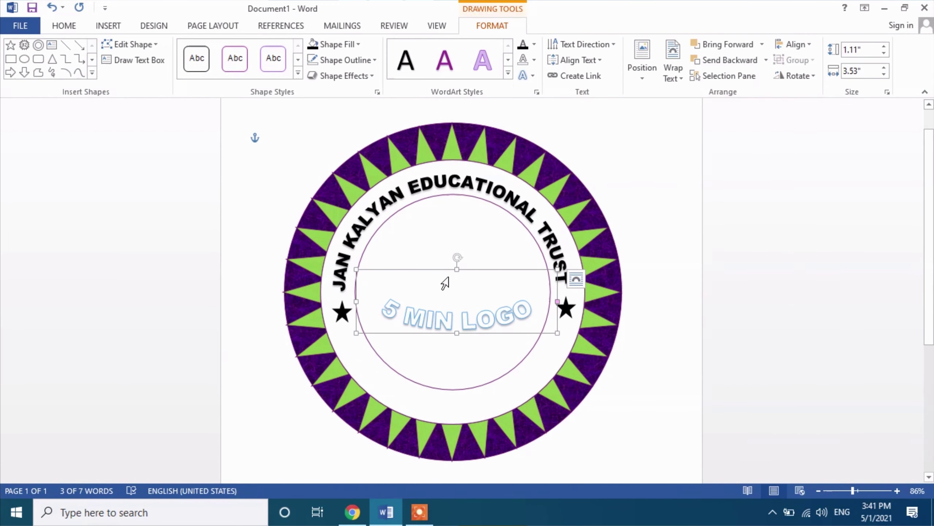
Move the 5 MIN LOGO arch down to the bottom of the white ring, undoing two trial resizes
{"action": "triple_click", "coordinate": [445, 283]}
{"action": "mouse_move", "coordinate": [442, 271]}
{"action": "left_mouse_down"}
{"action": "mouse_move", "coordinate": [430, 330]}
{"action": "mouse_move", "coordinate": [442, 239]}
{"action": "left_mouse_up"}
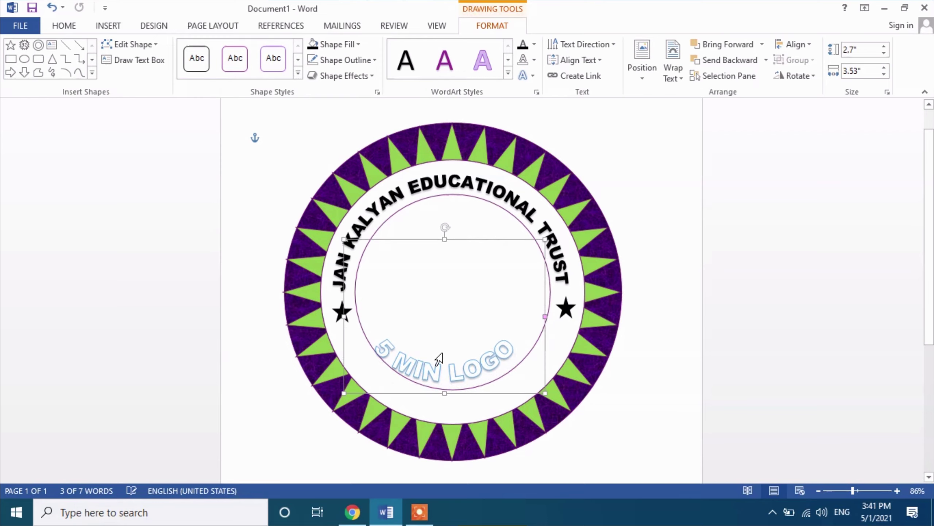
{"action": "key", "text": "Down"}
{"action": "key", "text": "Down"}
{"action": "key", "text": "Down"}
{"action": "key", "text": "Down"}
{"action": "key", "text": "Down"}
{"action": "key", "text": "Down"}
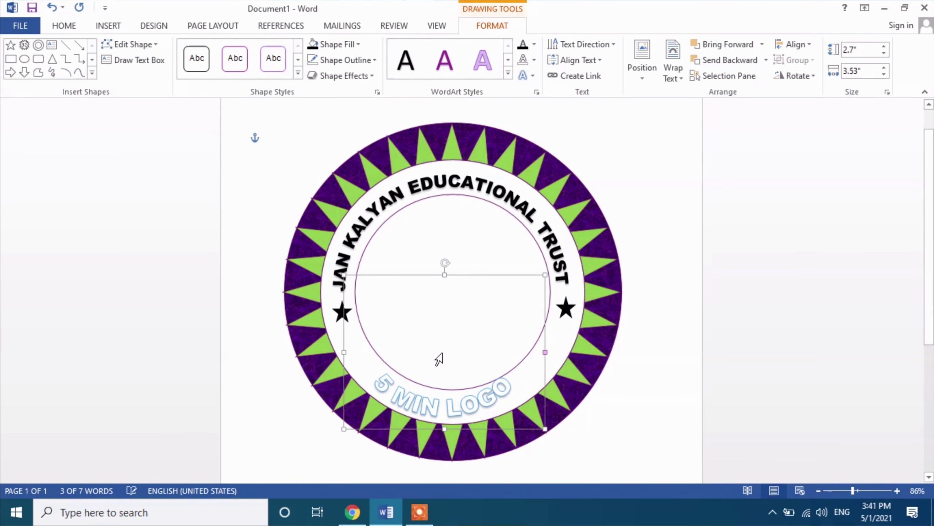
{"action": "key", "text": "Down"}
{"action": "key", "text": "Left"}
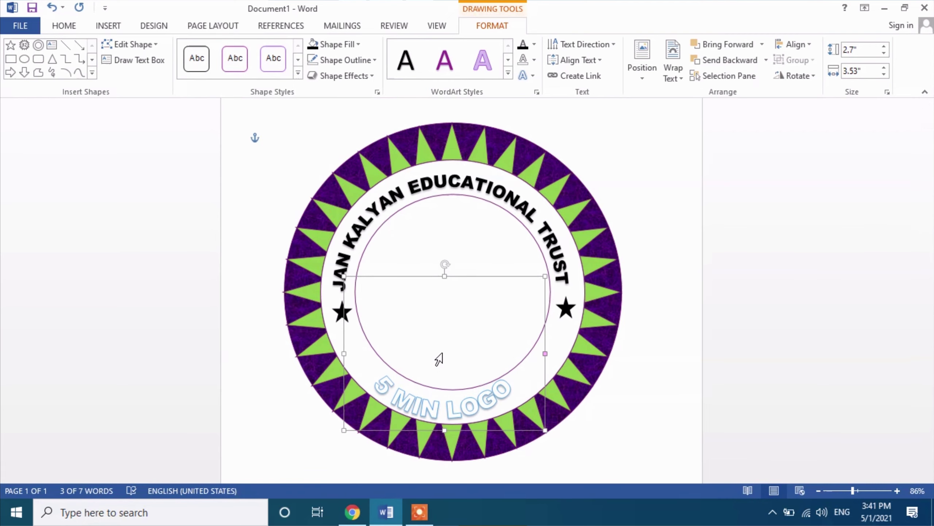
{"action": "scroll", "coordinate": [440, 359], "scroll_direction": "up", "scroll_amount": 1}
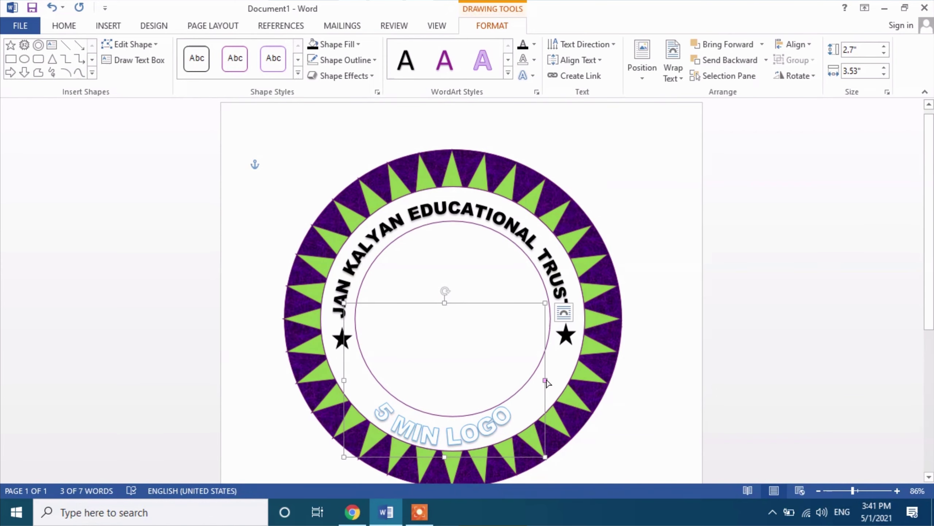
{"action": "mouse_move", "coordinate": [545, 381]}
{"action": "left_mouse_down"}
{"action": "mouse_move", "coordinate": [556, 382]}
{"action": "mouse_move", "coordinate": [548, 381]}
{"action": "left_mouse_up"}
{"action": "key", "text": "ctrl+z"}
{"action": "left_click_drag", "start_coordinate": [546, 382], "coordinate": [562, 371]}
{"action": "key", "text": "ctrl+z"}
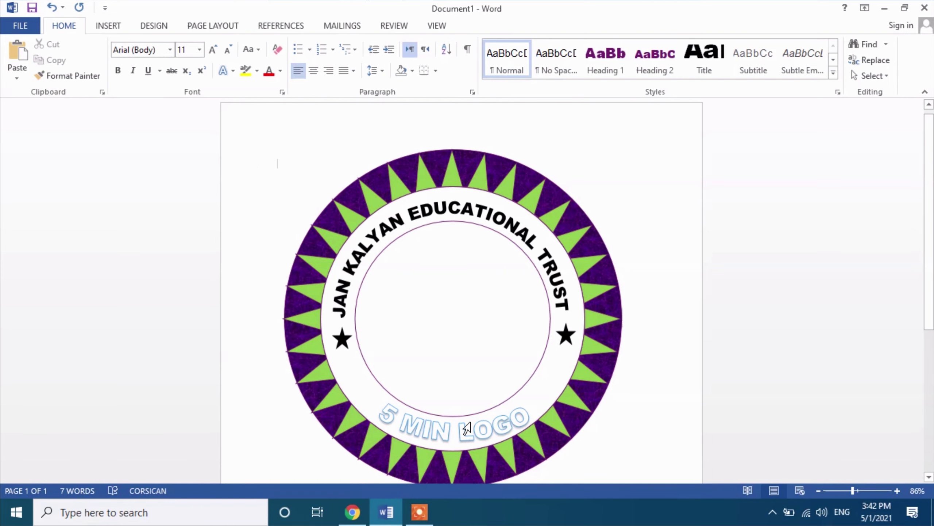
Make the 5 MIN LOGO text black with no outline
{"action": "triple_click", "coordinate": [467, 428]}
{"action": "left_click", "coordinate": [534, 44]}
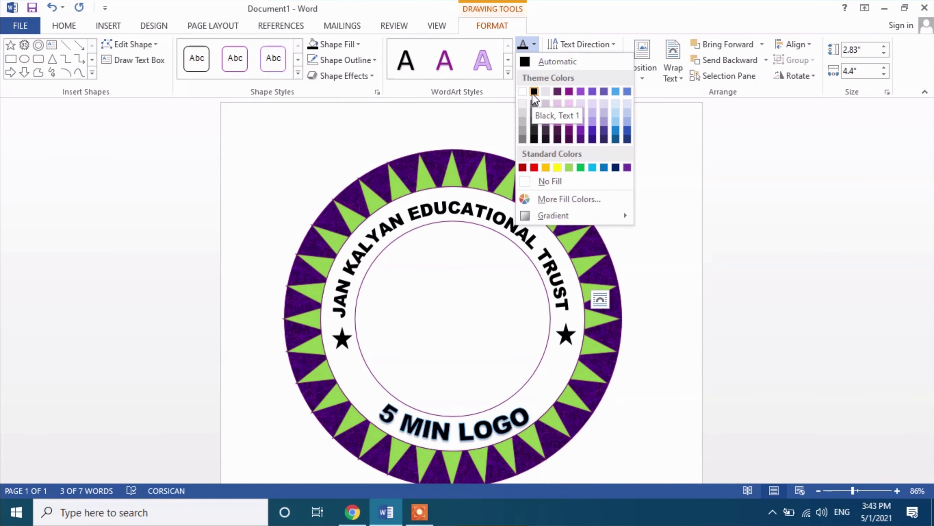
{"action": "left_click", "coordinate": [534, 92]}
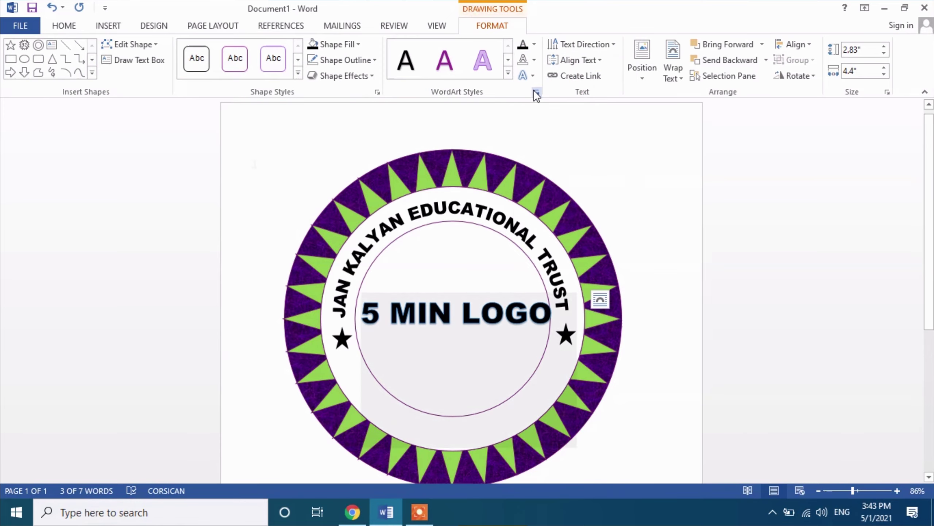
{"action": "left_click", "coordinate": [532, 60]}
{"action": "left_click", "coordinate": [552, 196]}
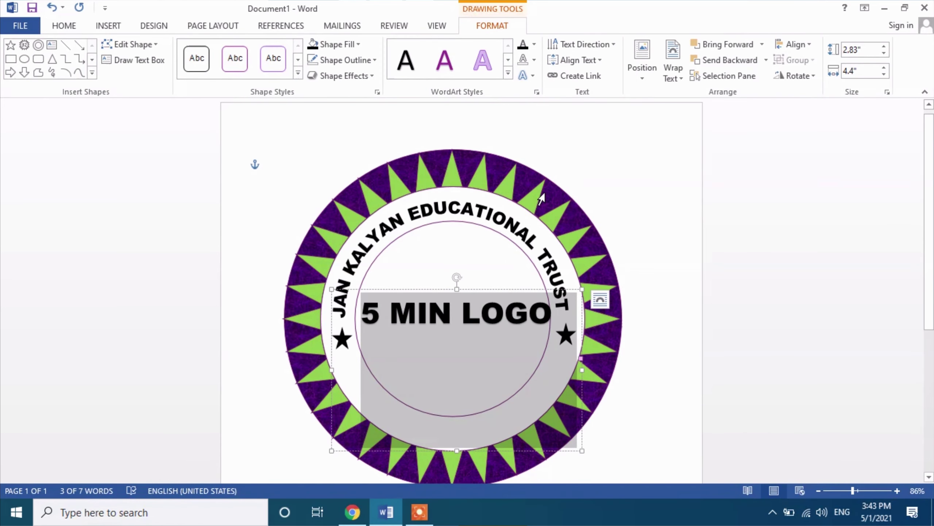
{"action": "left_click", "coordinate": [612, 245]}
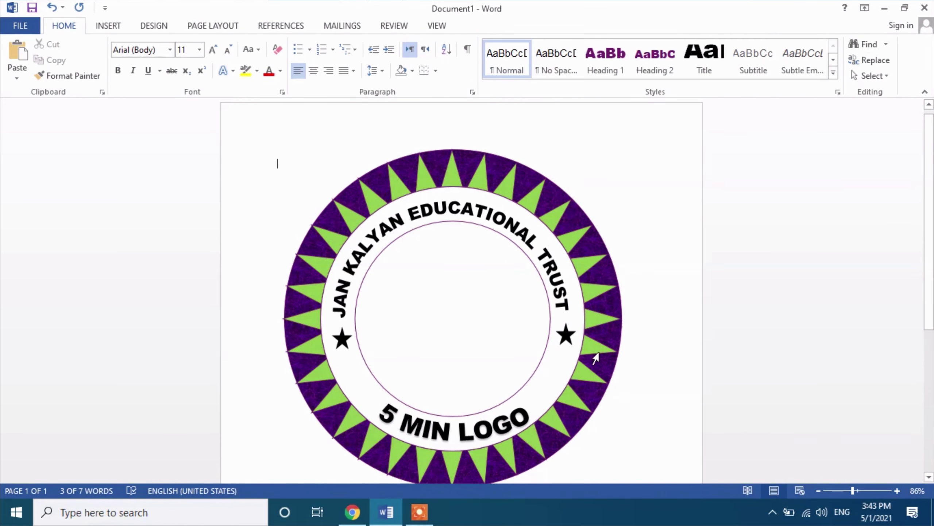
Enlarge and recentre the curved text box, then extend the text to '5 MIN LOGO DESIGN'
{"action": "left_click", "coordinate": [503, 423]}
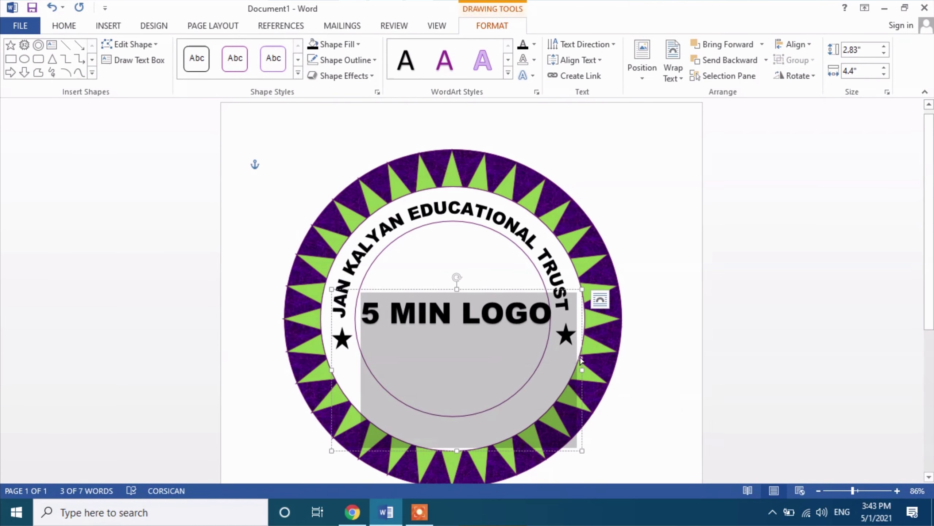
{"action": "key", "text": "Escape"}
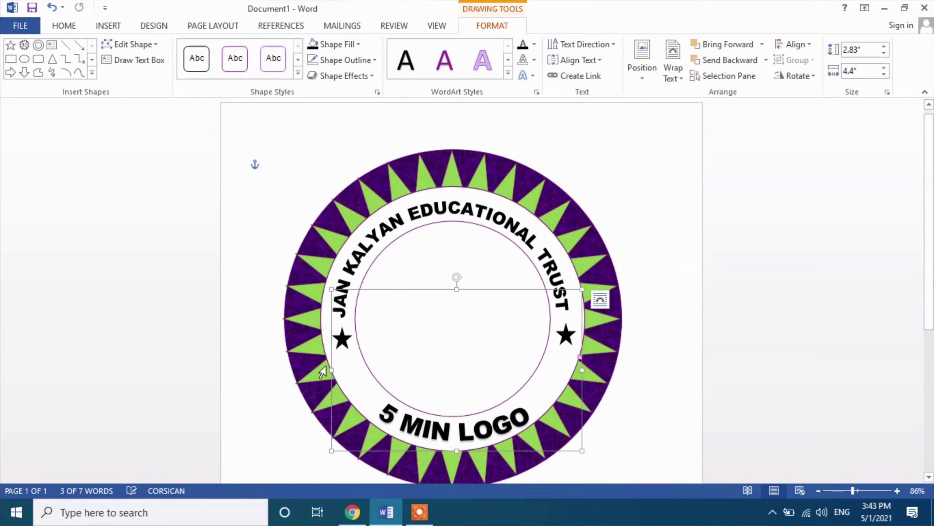
{"action": "left_click_drag", "start_coordinate": [327, 287], "coordinate": [227, 222]}
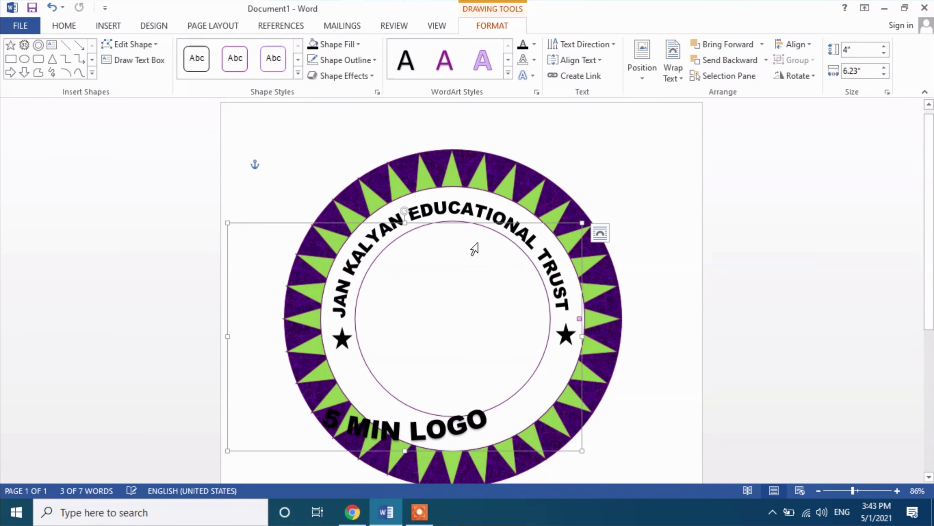
{"action": "left_click_drag", "start_coordinate": [437, 220], "coordinate": [482, 221]}
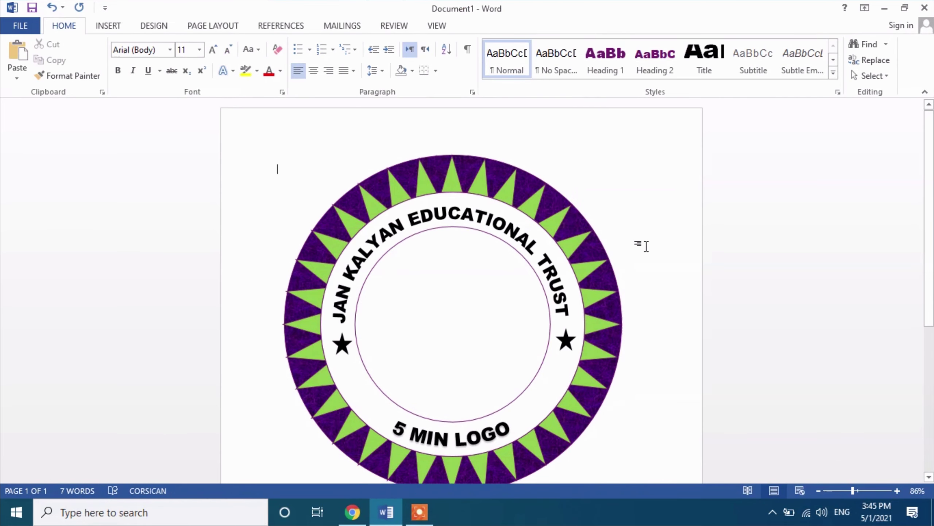
{"action": "left_click", "coordinate": [498, 420]}
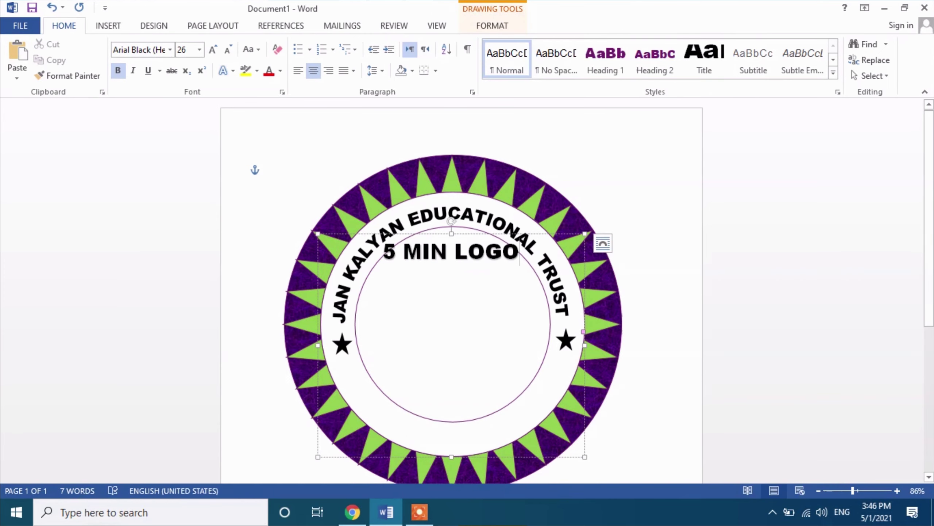
{"action": "type", "text": " DESIGN"}
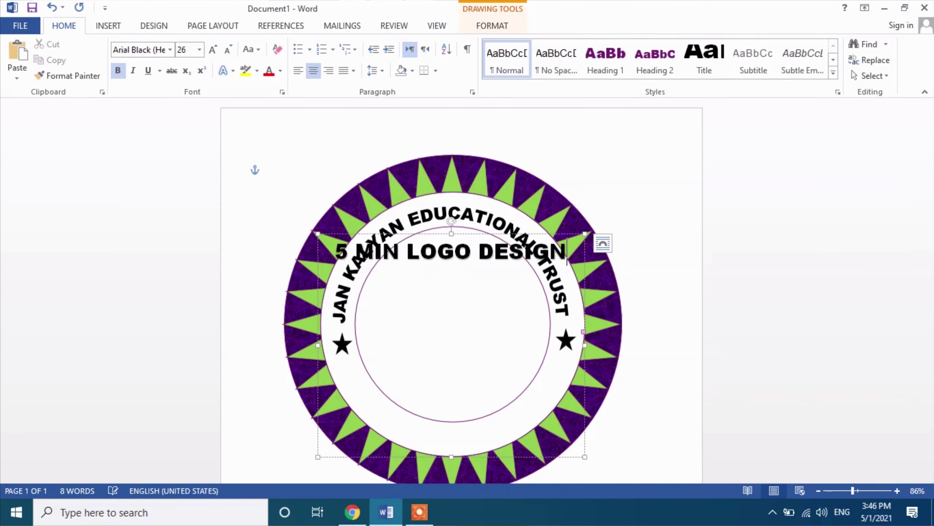
{"action": "left_click", "coordinate": [653, 221]}
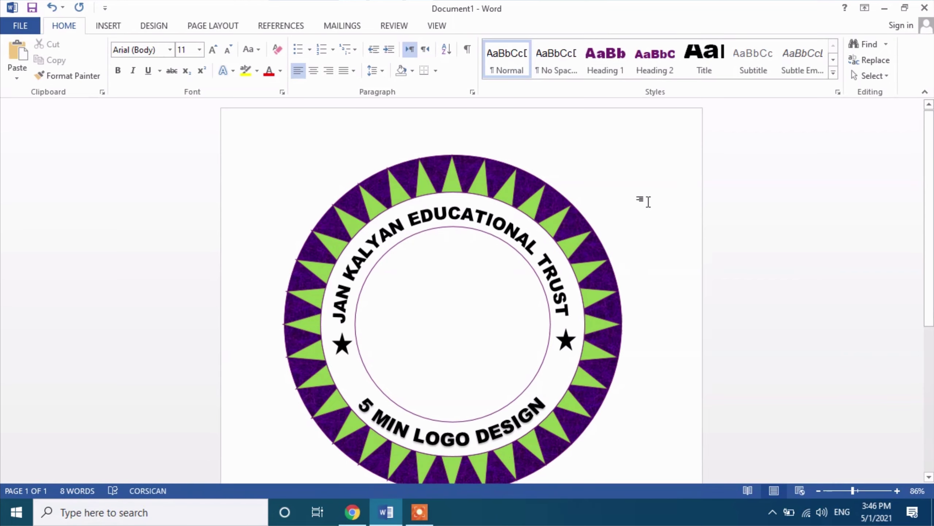
{"action": "scroll", "coordinate": [649, 202], "scroll_direction": "down", "scroll_amount": 2}
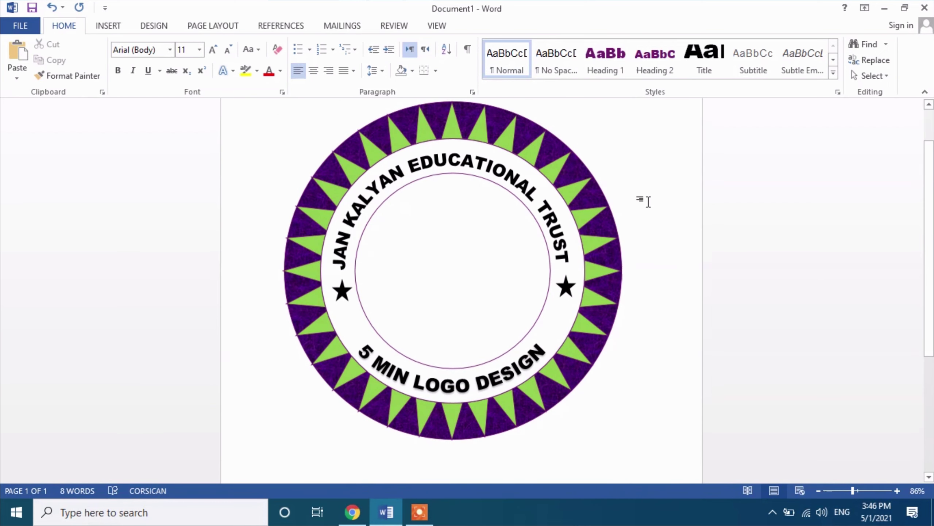
Insert the picture download_1-removebg-preview from the Downloads folder
{"action": "left_click", "coordinate": [118, 27]}
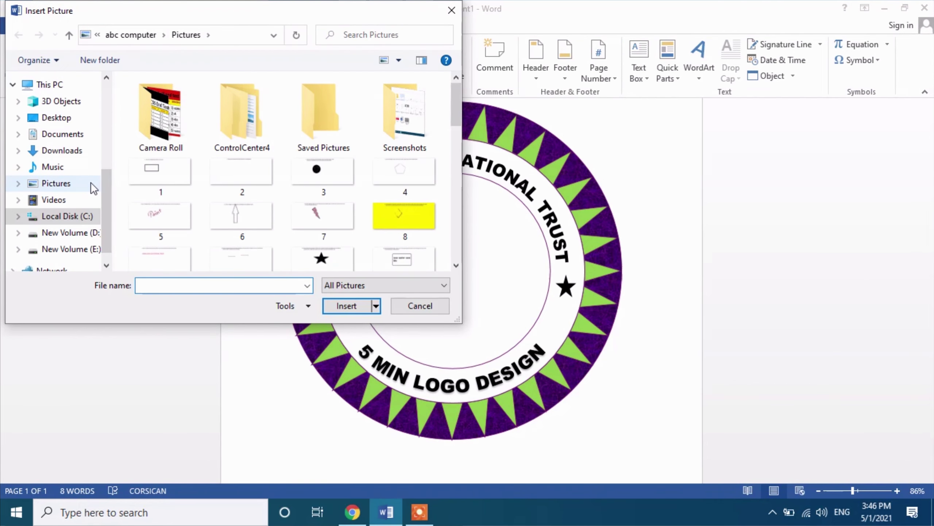
{"action": "left_click", "coordinate": [53, 151]}
{"action": "left_click", "coordinate": [262, 128]}
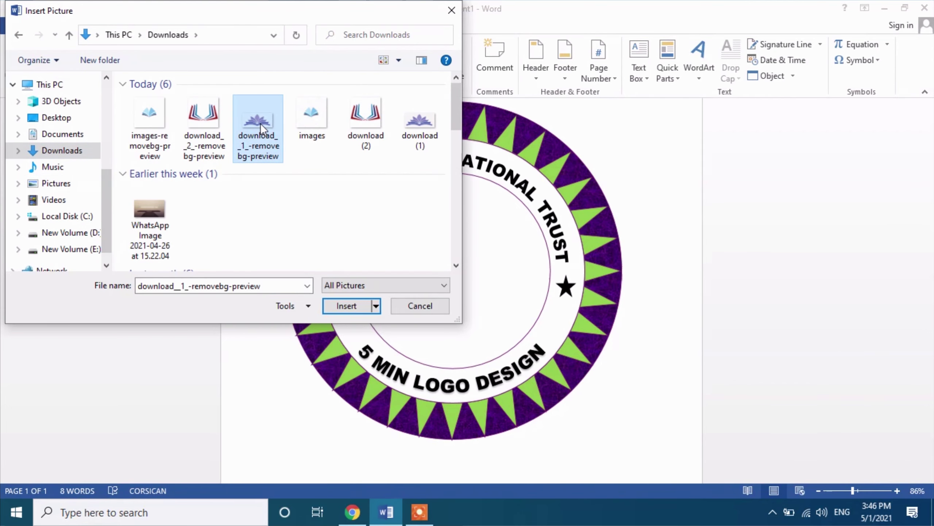
{"action": "left_click", "coordinate": [357, 304]}
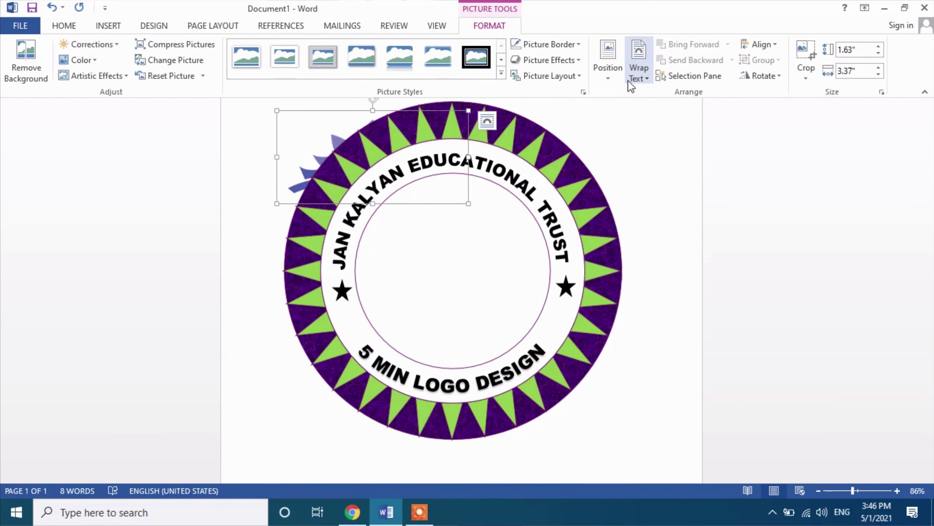
Set the lotus emblem to In Front of Text and move it into the badge's inner circle
{"action": "left_click", "coordinate": [638, 76]}
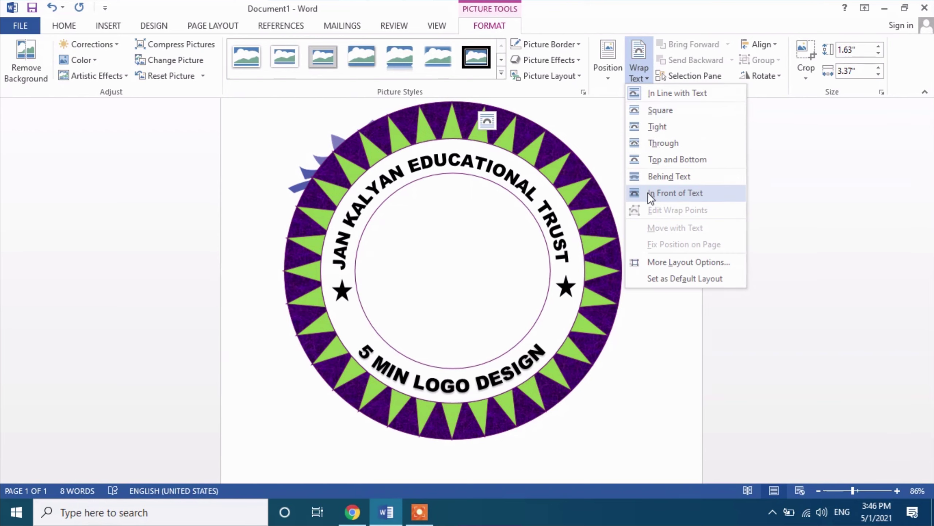
{"action": "left_click", "coordinate": [662, 193]}
{"action": "mouse_move", "coordinate": [381, 179]}
{"action": "left_mouse_down"}
{"action": "mouse_move", "coordinate": [446, 248]}
{"action": "mouse_move", "coordinate": [456, 241]}
{"action": "left_mouse_up"}
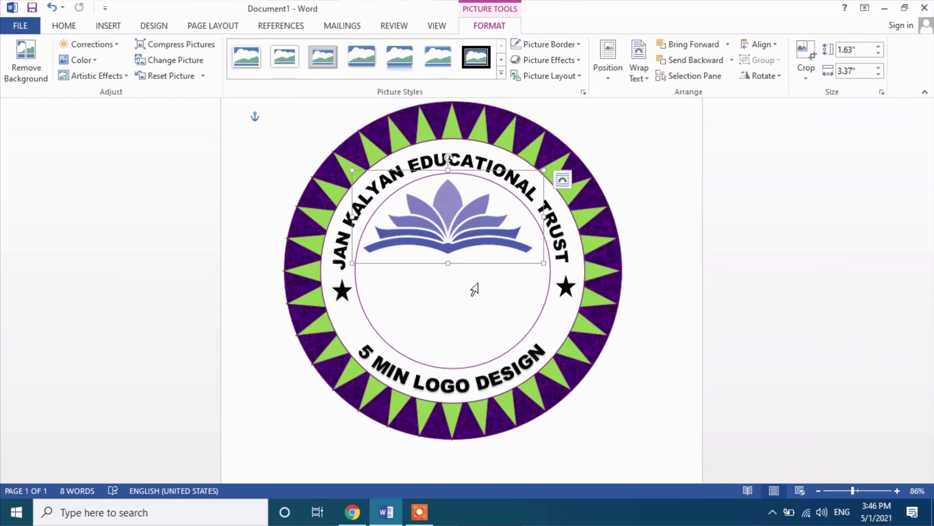
{"action": "left_click", "coordinate": [475, 290]}
{"action": "left_click", "coordinate": [611, 320]}
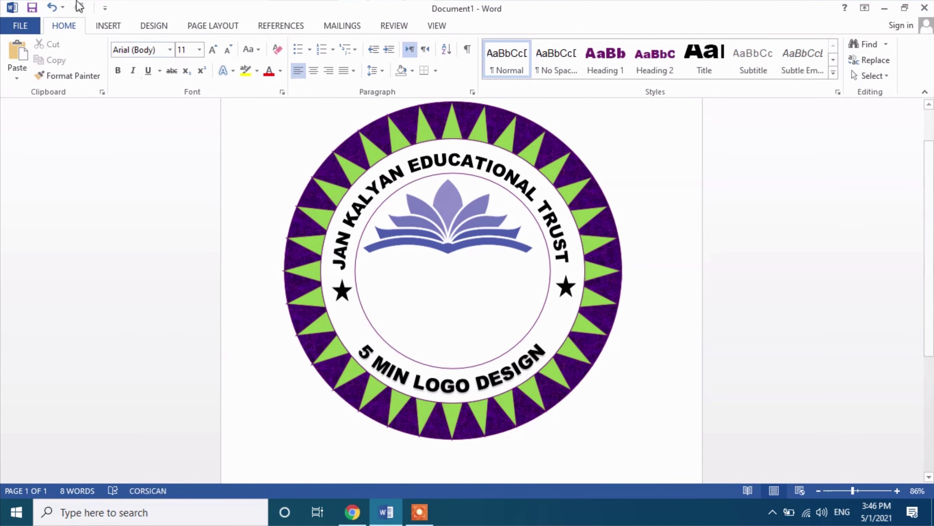
{"action": "left_click", "coordinate": [108, 24]}
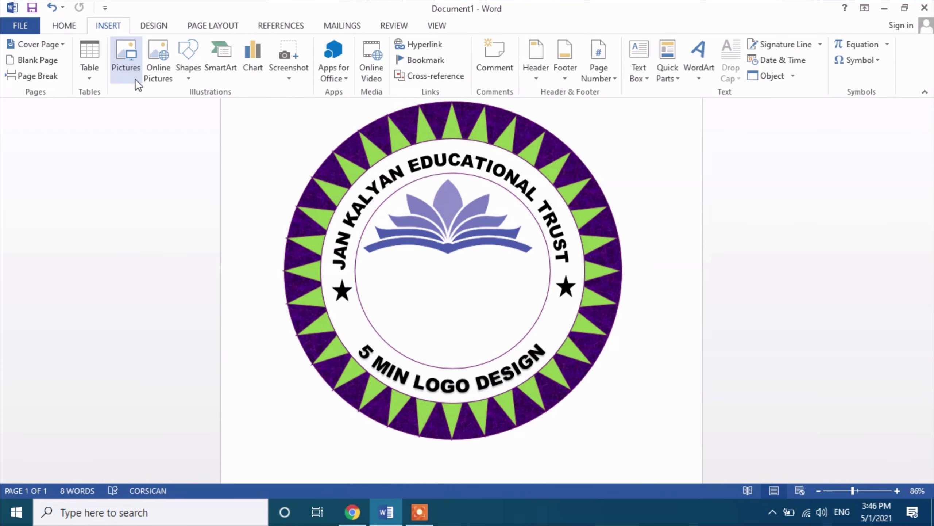
{"action": "left_click", "coordinate": [128, 67]}
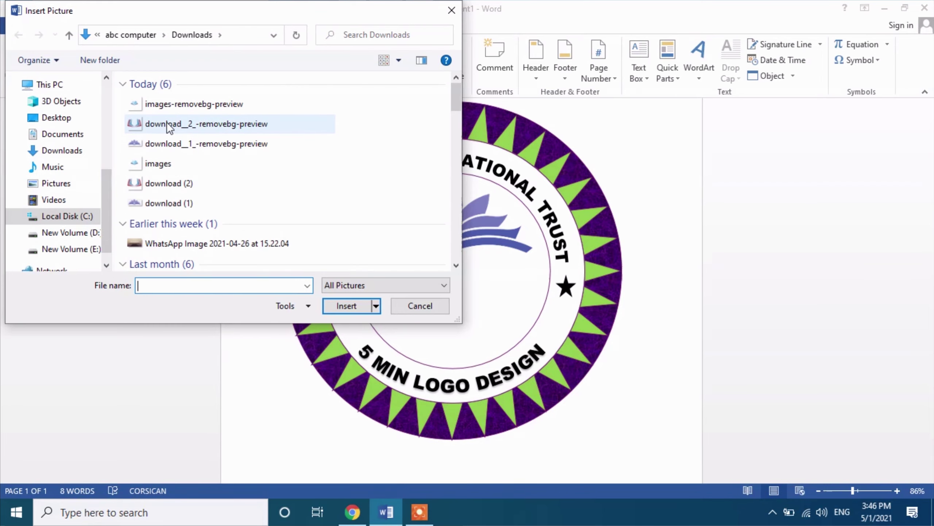
{"action": "left_click", "coordinate": [167, 121]}
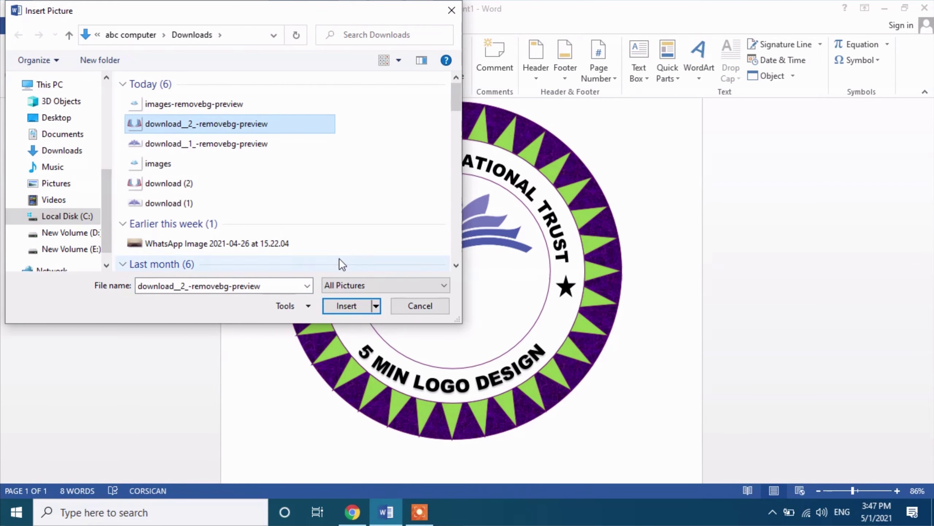
{"action": "left_click", "coordinate": [345, 306]}
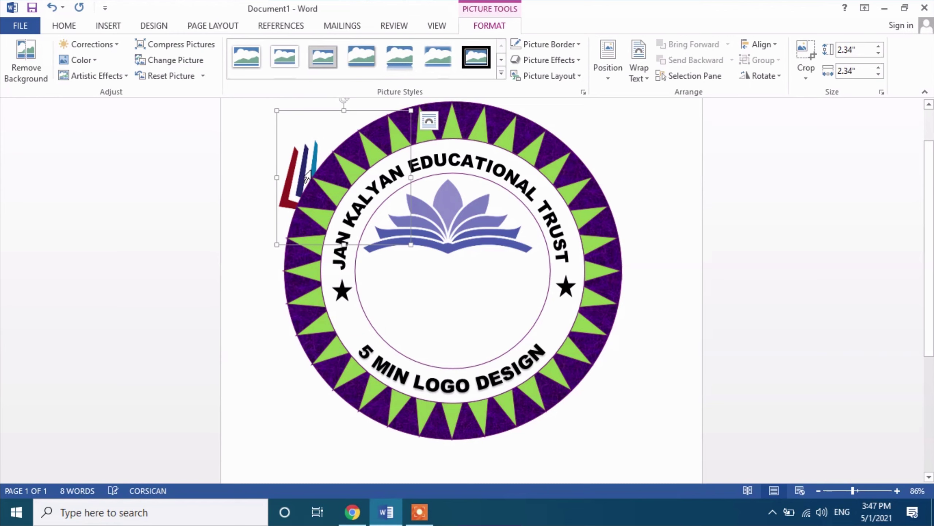
{"action": "left_click", "coordinate": [636, 77]}
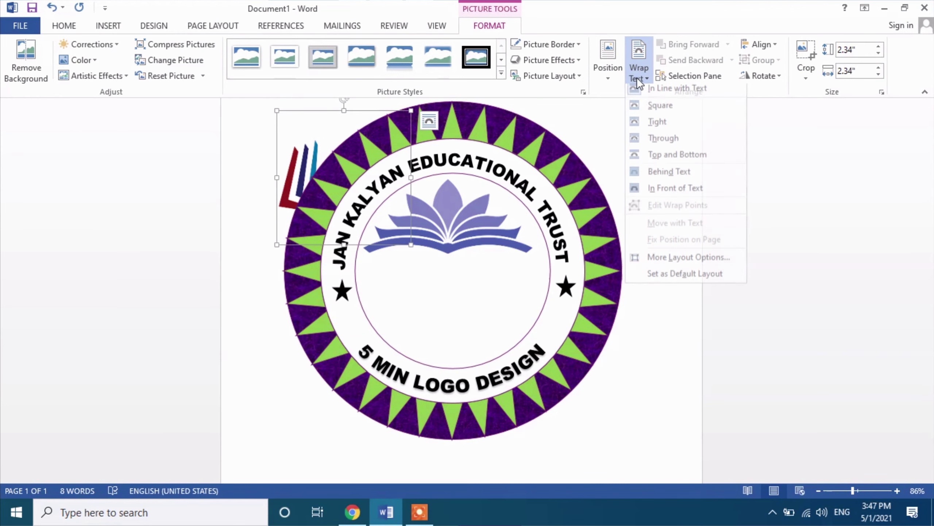
{"action": "left_click", "coordinate": [662, 196]}
{"action": "left_click_drag", "start_coordinate": [299, 178], "coordinate": [402, 282]}
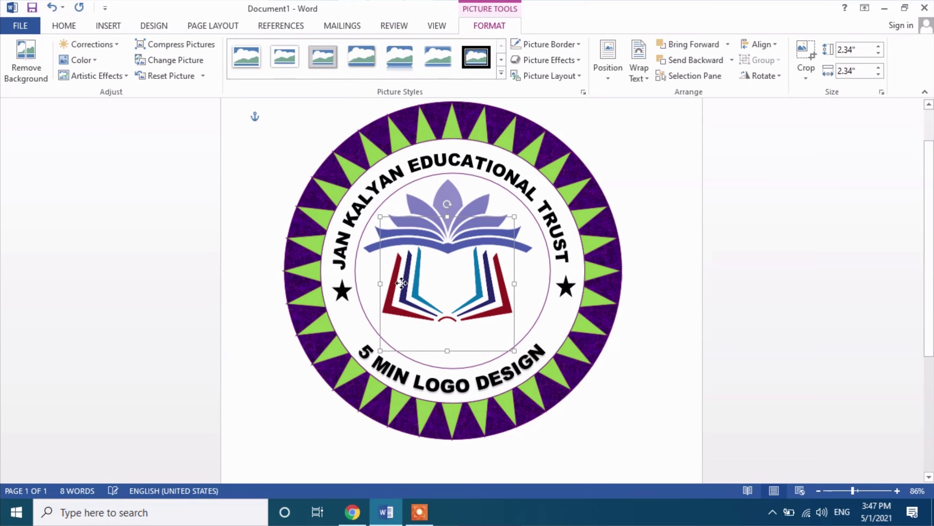
{"action": "left_click_drag", "start_coordinate": [402, 282], "coordinate": [405, 287]}
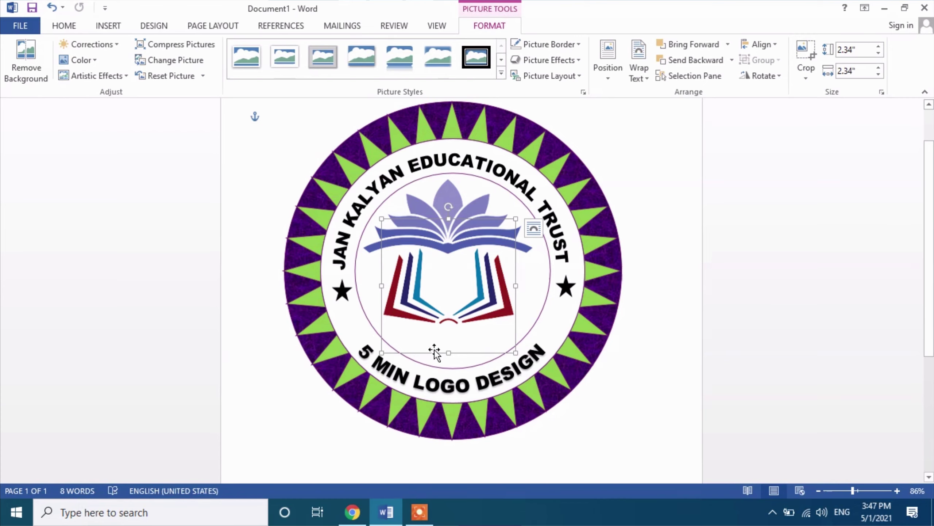
{"action": "key", "text": "Delete"}
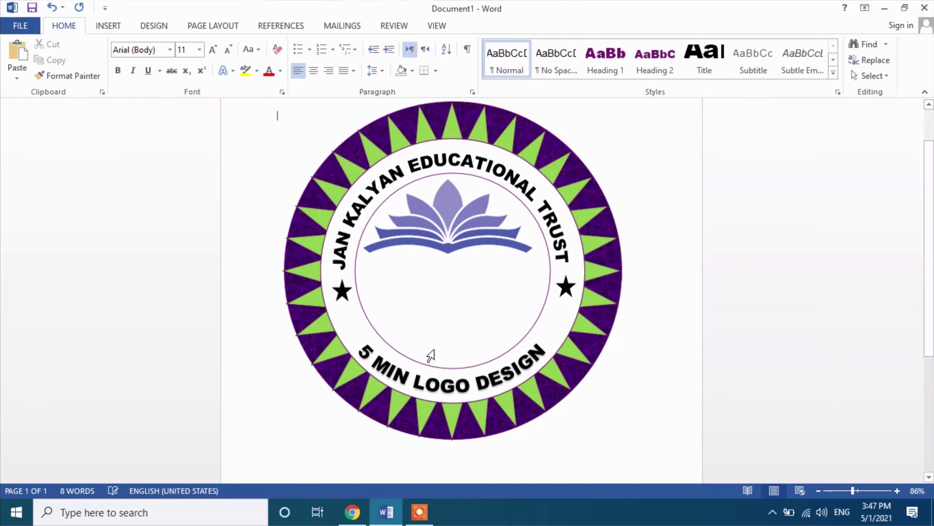
Paste a duplicate of the lotus emblem and flip it vertically
{"action": "left_click", "coordinate": [444, 233]}
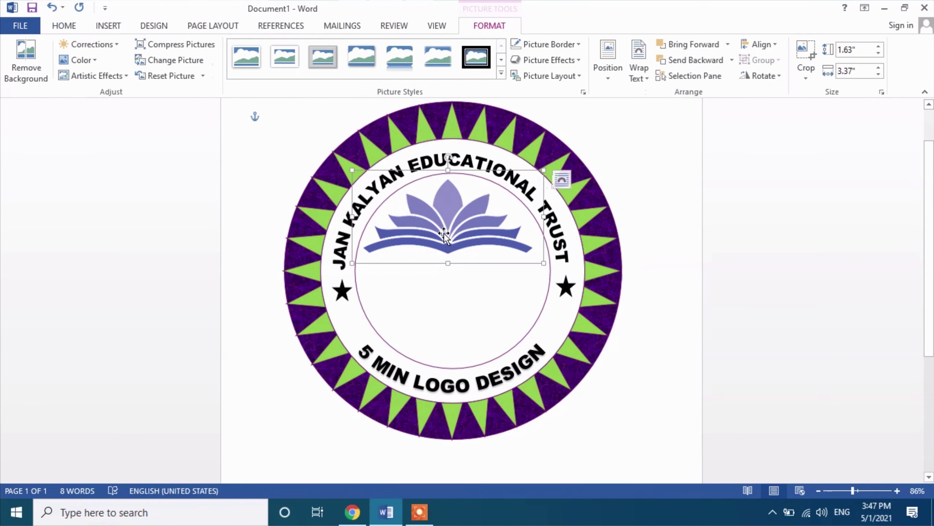
{"action": "left_click", "coordinate": [77, 30]}
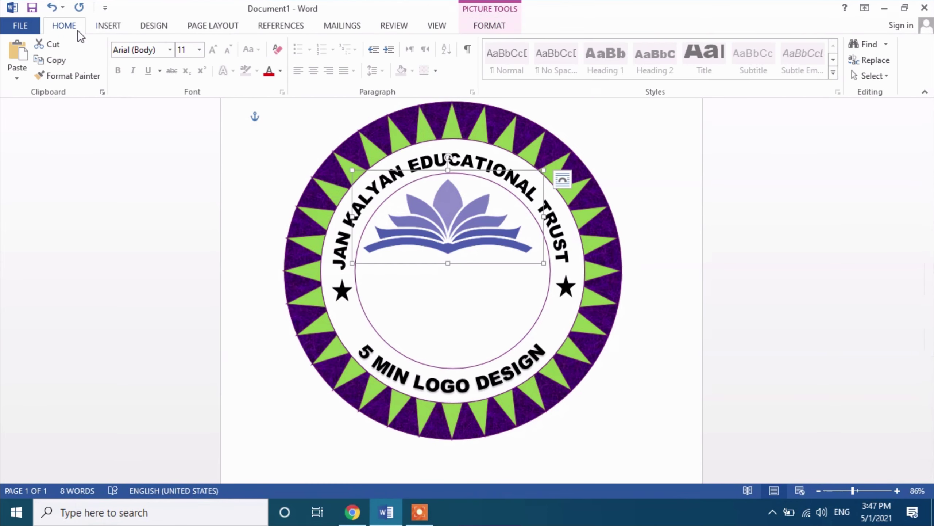
{"action": "left_click", "coordinate": [16, 52]}
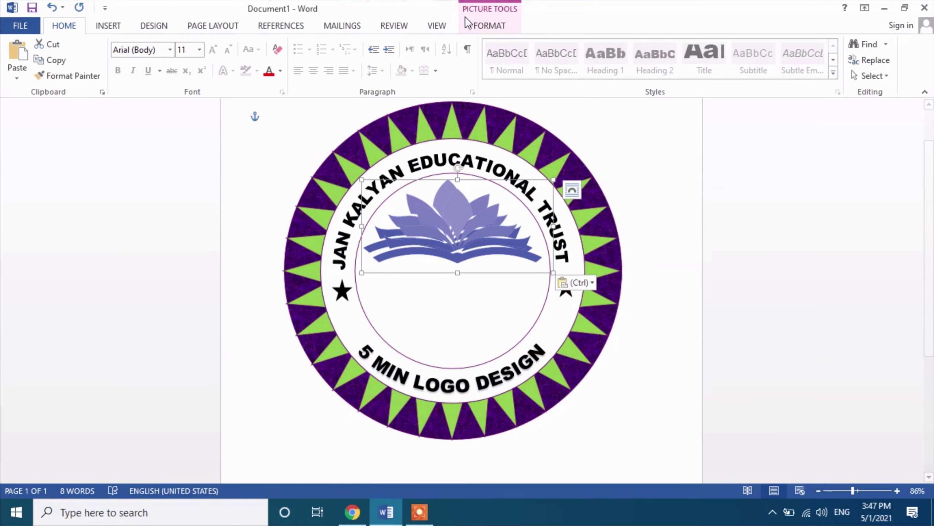
{"action": "left_click", "coordinate": [496, 32]}
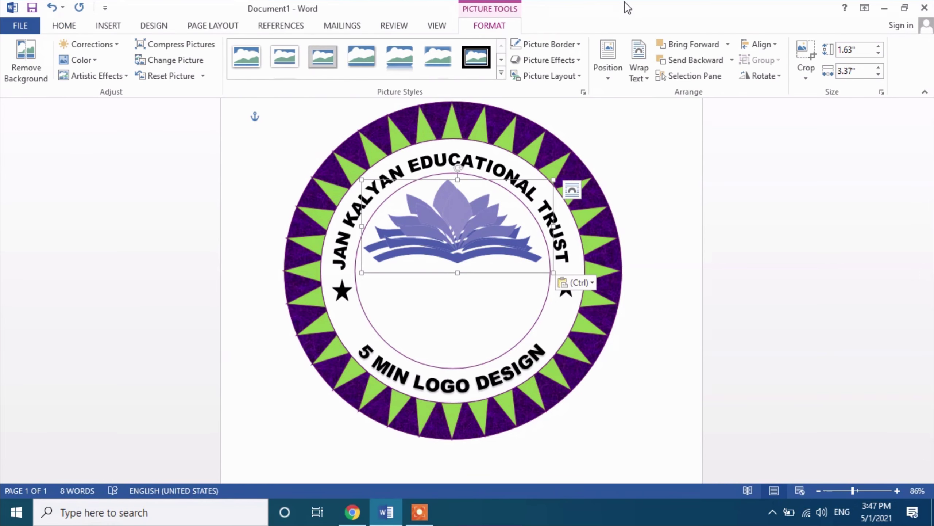
{"action": "left_click", "coordinate": [780, 79]}
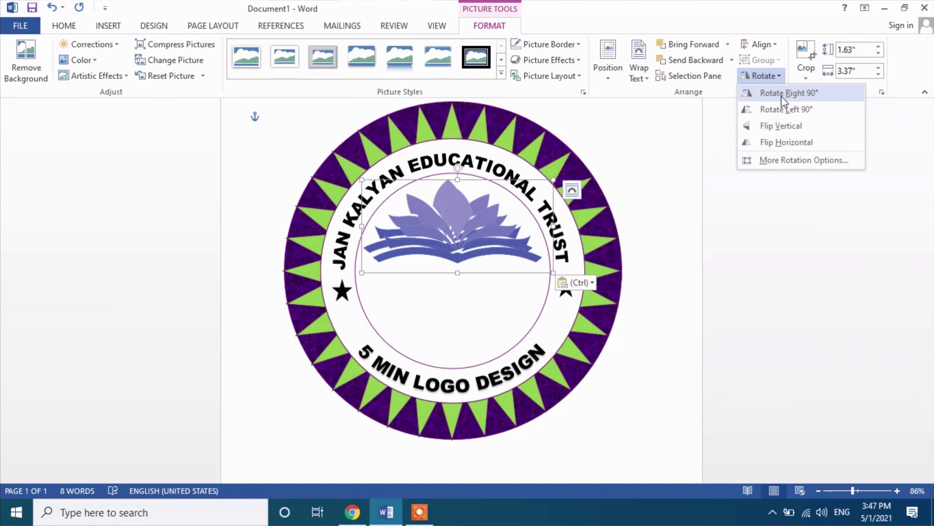
{"action": "left_click", "coordinate": [780, 126]}
Nudge the flipped copy with the arrow keys until it meets the original symmetrically
{"action": "key", "text": "Down"}
{"action": "key", "text": "Down"}
{"action": "key", "text": "Down"}
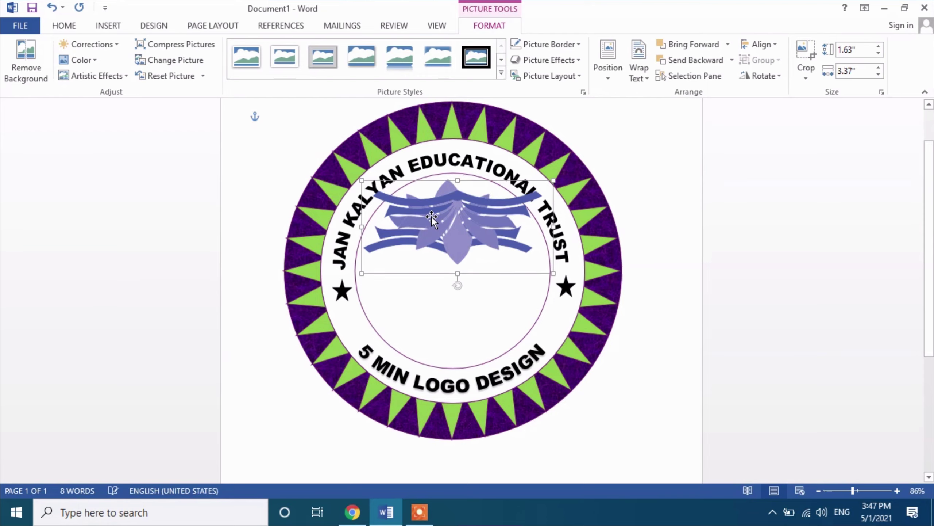
{"action": "key", "text": "Down"}
{"action": "key", "text": "Down"}
{"action": "key", "text": "Down"}
{"action": "key", "text": "Down"}
{"action": "key", "text": "Down"}
{"action": "key", "text": "Down"}
{"action": "key", "text": "Down"}
{"action": "key", "text": "Down"}
{"action": "key", "text": "Down"}
{"action": "key", "text": "Left"}
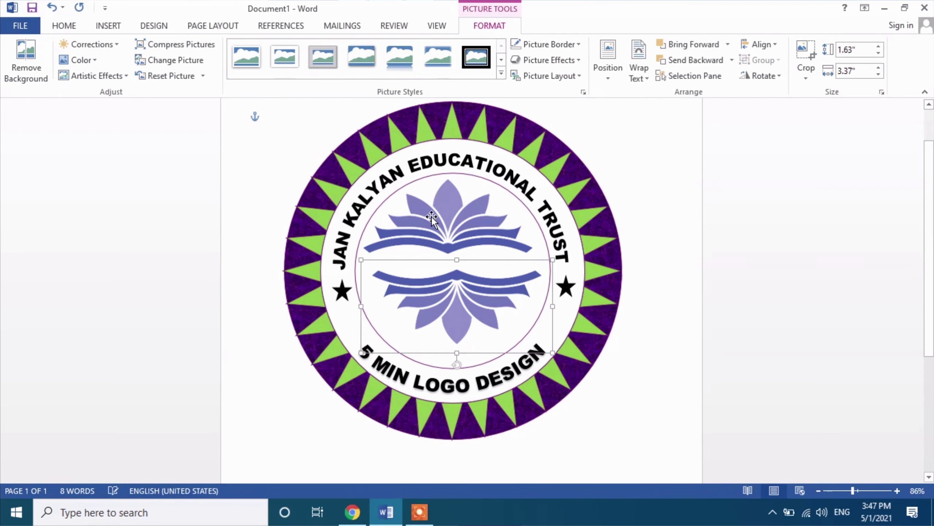
{"action": "key", "text": "Left"}
{"action": "key", "text": "Left"}
{"action": "key", "text": "Left"}
{"action": "key", "text": "Left"}
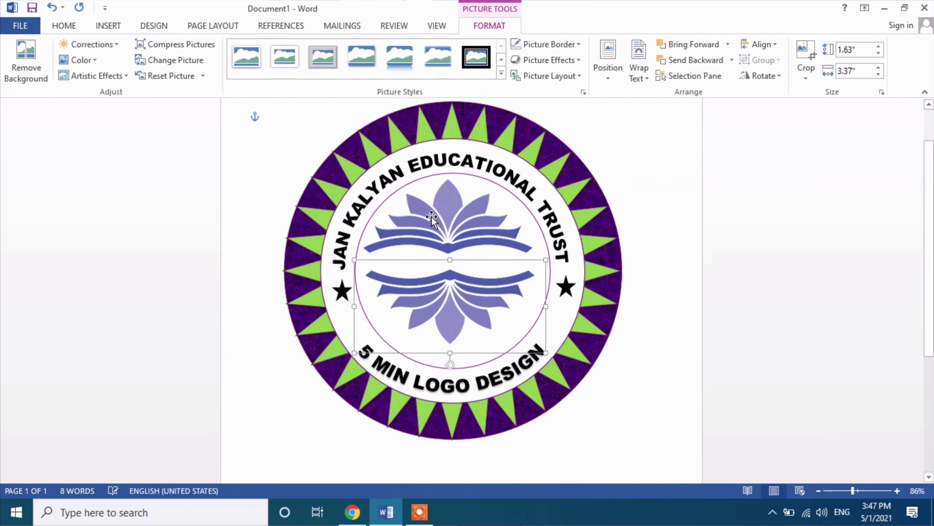
{"action": "key", "text": "Left"}
{"action": "key", "text": "Up"}
{"action": "key", "text": "Up"}
{"action": "key", "text": "Up"}
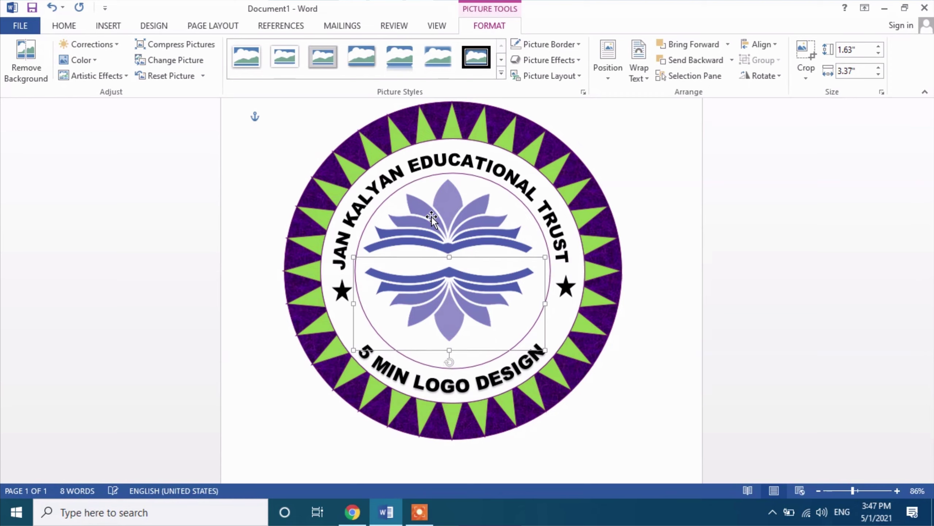
{"action": "key", "text": "Up"}
{"action": "key", "text": "Up"}
{"action": "key", "text": "Up"}
{"action": "key", "text": "Up"}
{"action": "key", "text": "Up"}
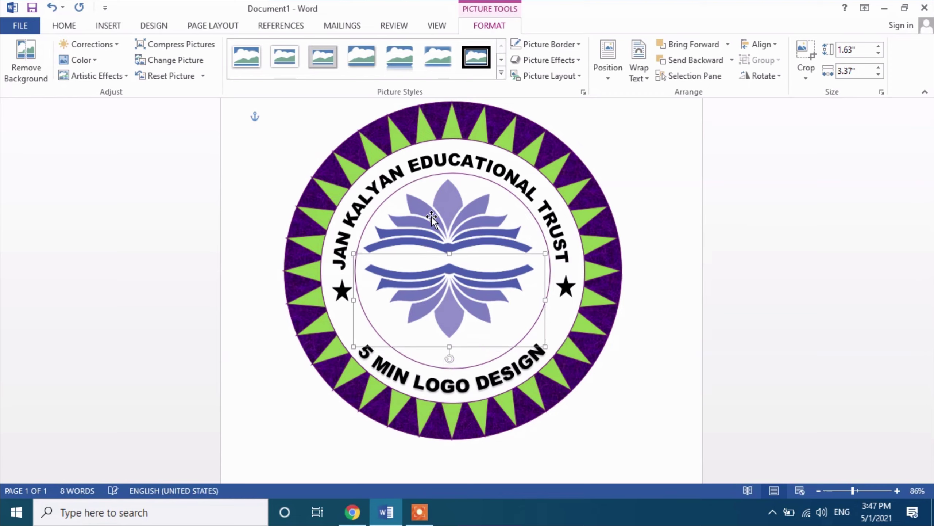
{"action": "key", "text": "Up"}
{"action": "key", "text": "Up"}
{"action": "key", "text": "Up"}
{"action": "key", "text": "Up"}
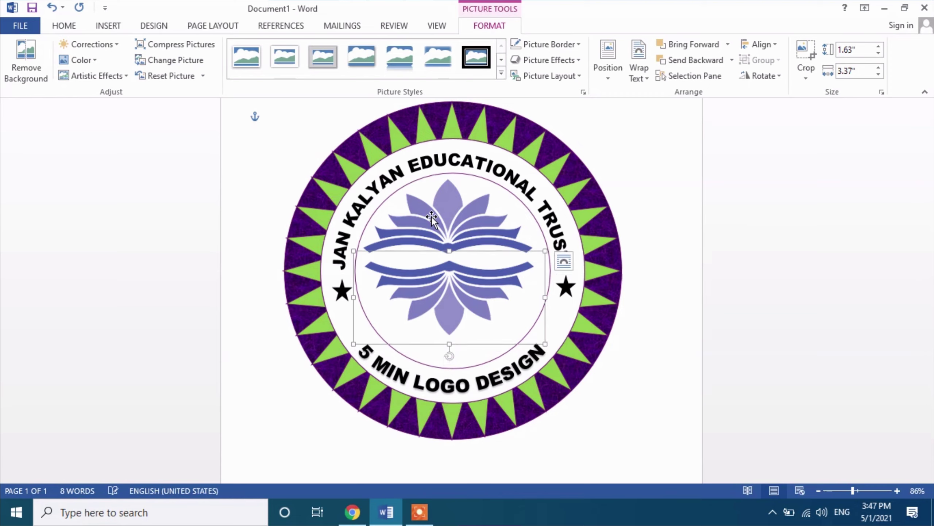
{"action": "key", "text": "Up"}
{"action": "key", "text": "Up"}
{"action": "key", "text": "Up"}
{"action": "key", "text": "Up"}
{"action": "key", "text": "Up"}
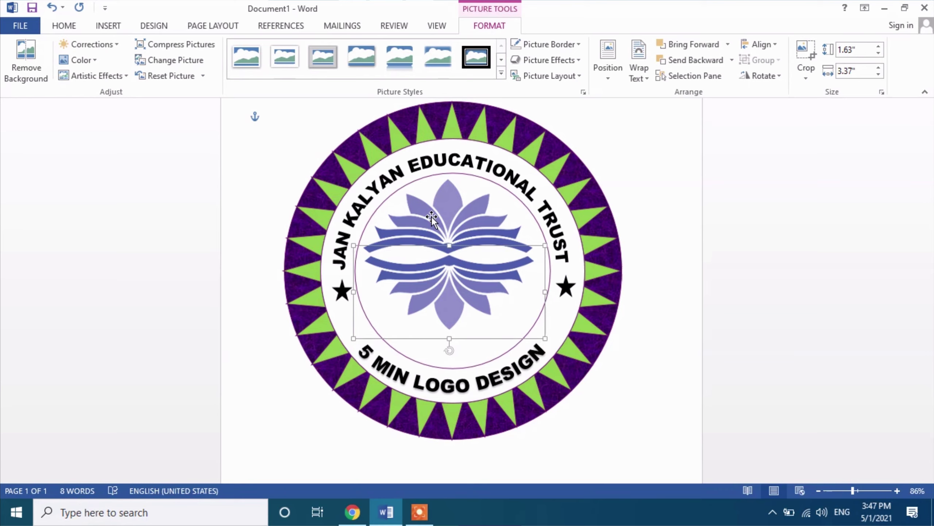
{"action": "key", "text": "Up"}
{"action": "key", "text": "Left"}
{"action": "key", "text": "Left"}
{"action": "key", "text": "Left"}
{"action": "key", "text": "Up"}
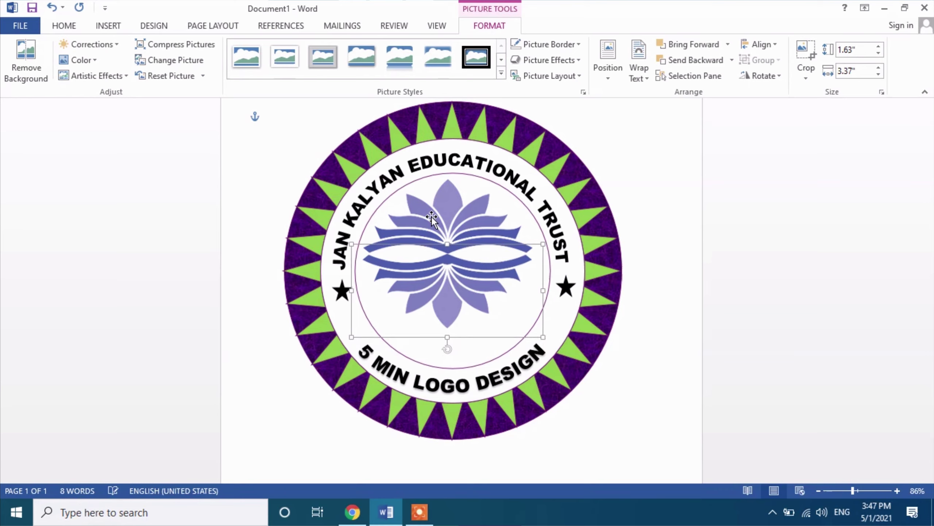
{"action": "key", "text": "Up"}
{"action": "key", "text": "Up"}
{"action": "key", "text": "Up"}
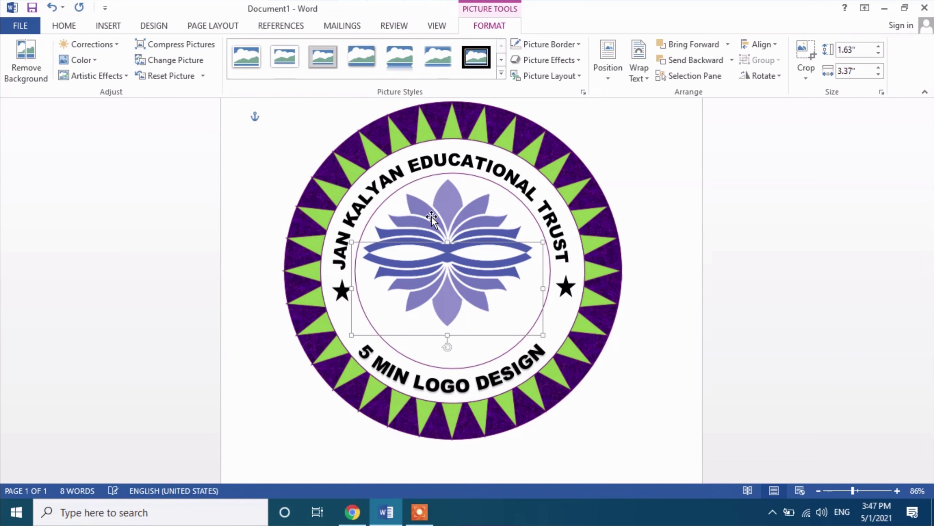
{"action": "key", "text": "Right"}
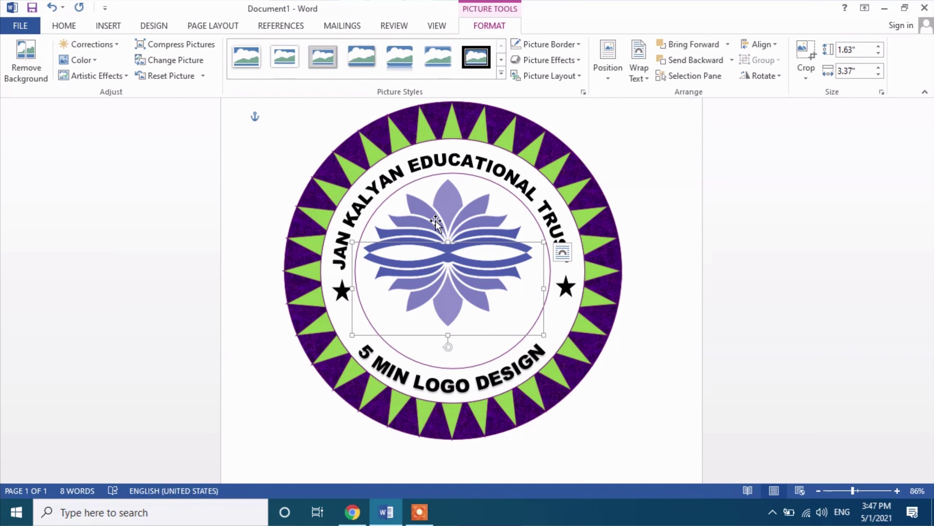
{"action": "left_click", "coordinate": [644, 242]}
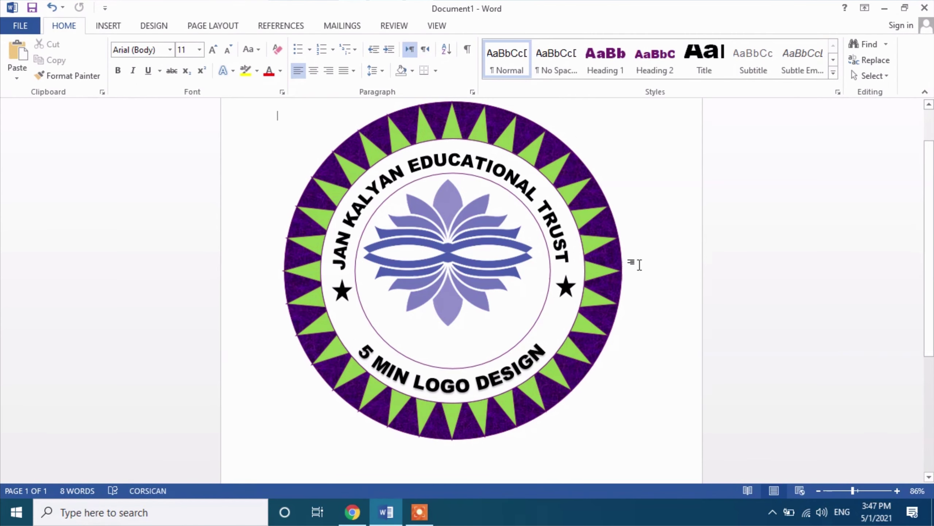
Select both lotus halves and group them into one emblem
{"action": "left_click", "coordinate": [441, 209]}
{"action": "left_click", "coordinate": [446, 288], "text": "shift"}
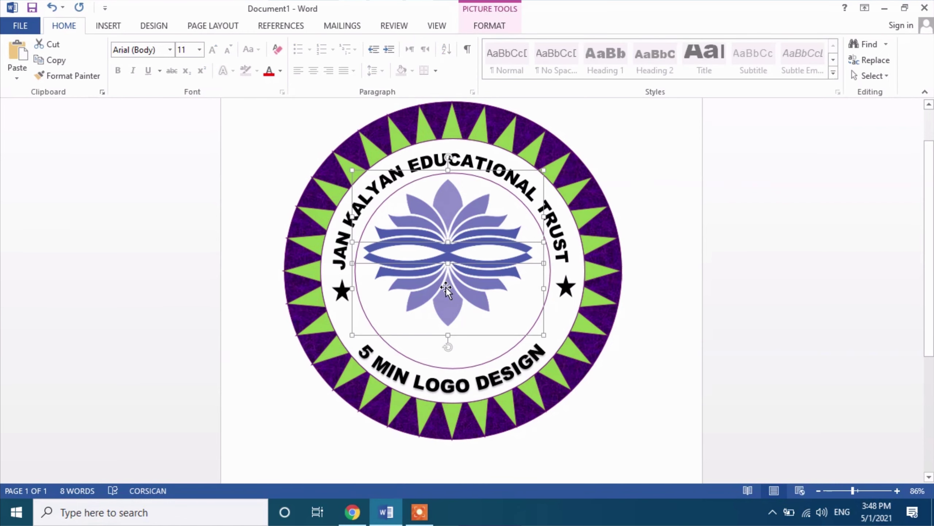
{"action": "left_click", "coordinate": [487, 27]}
{"action": "left_click", "coordinate": [765, 61]}
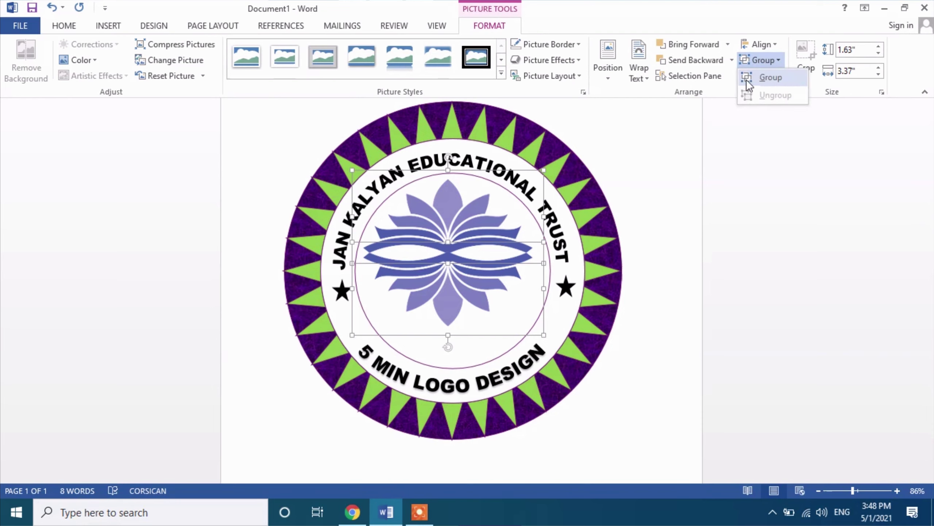
{"action": "left_click", "coordinate": [746, 78]}
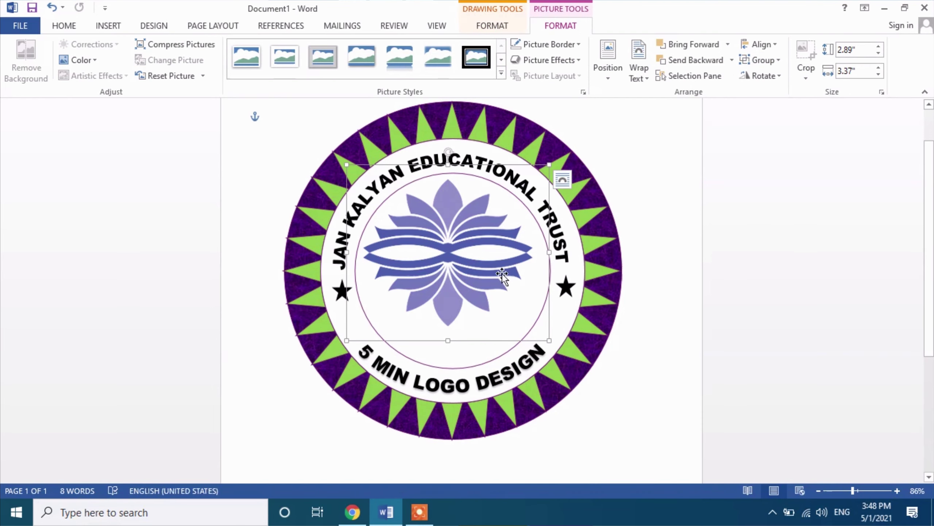
Nudge the grouped 2.89" by 3.37" emblem down and right to centre it in the circle
{"action": "key", "text": "Down"}
{"action": "key", "text": "Down"}
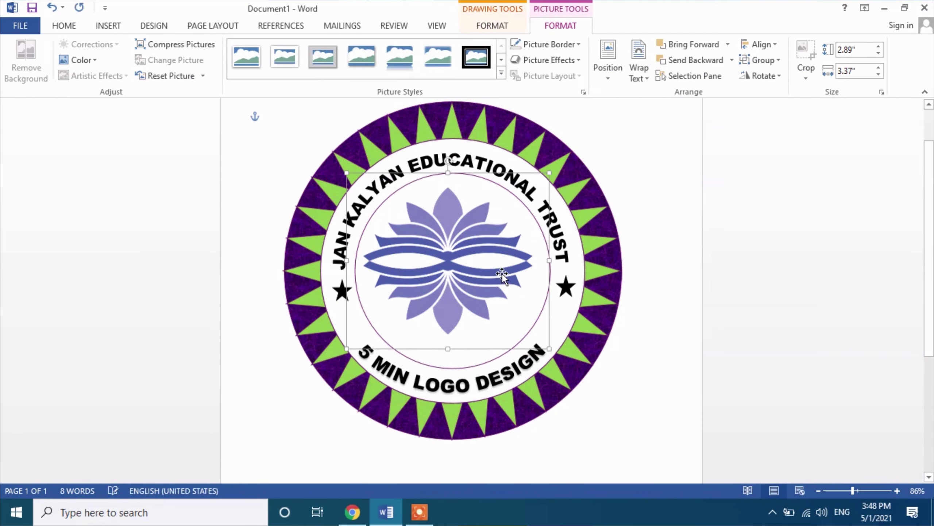
{"action": "key", "text": "Down"}
{"action": "key", "text": "Down"}
{"action": "key", "text": "Down"}
{"action": "key", "text": "Right"}
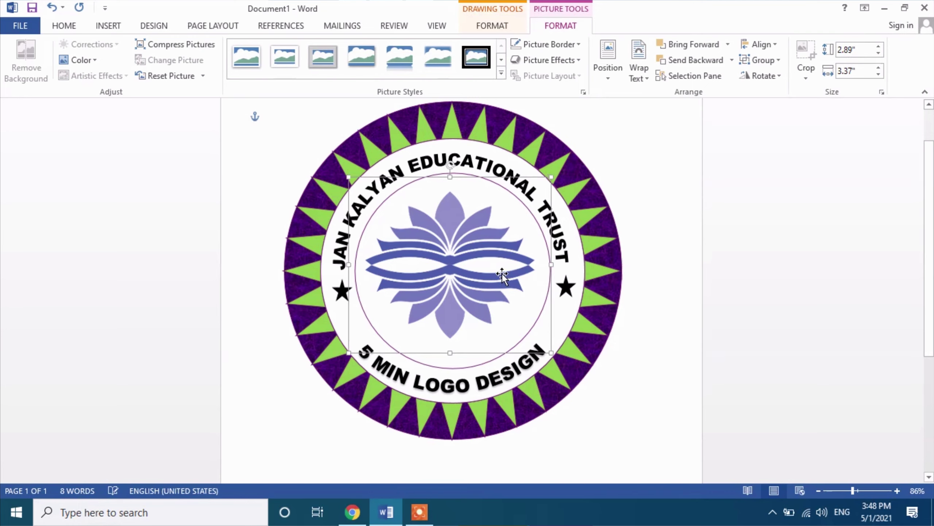
{"action": "key", "text": "Right"}
{"action": "key", "text": "Right"}
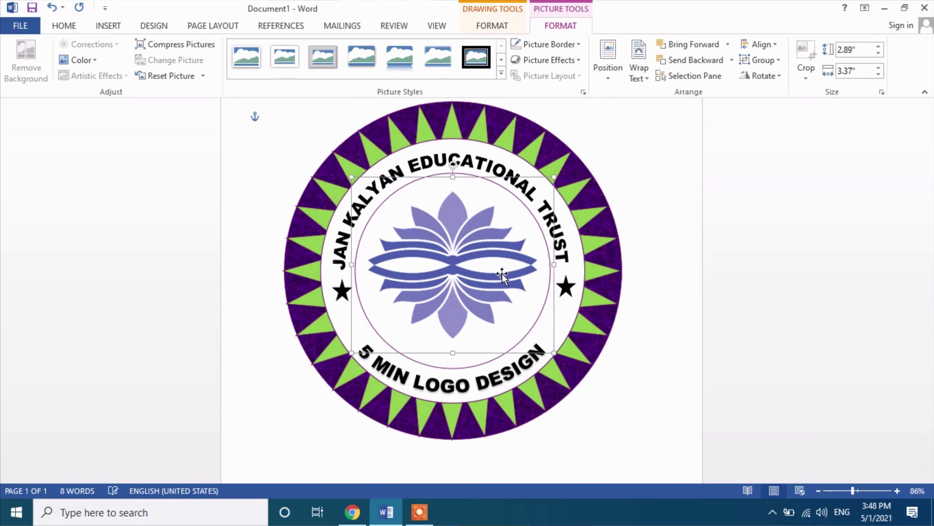
{"action": "left_click", "coordinate": [659, 282]}
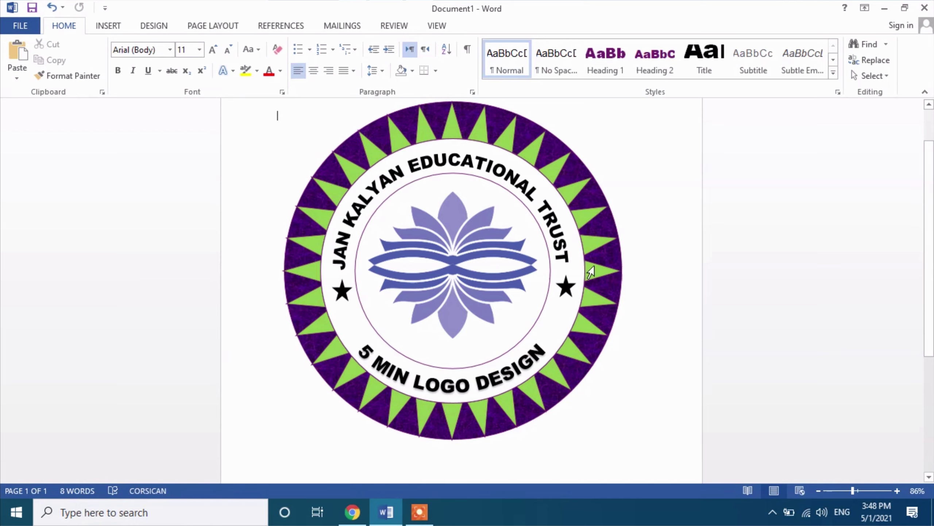
Draw a Stars and Banners ribbon shape beneath the badge and centre it
{"action": "left_click", "coordinate": [101, 28]}
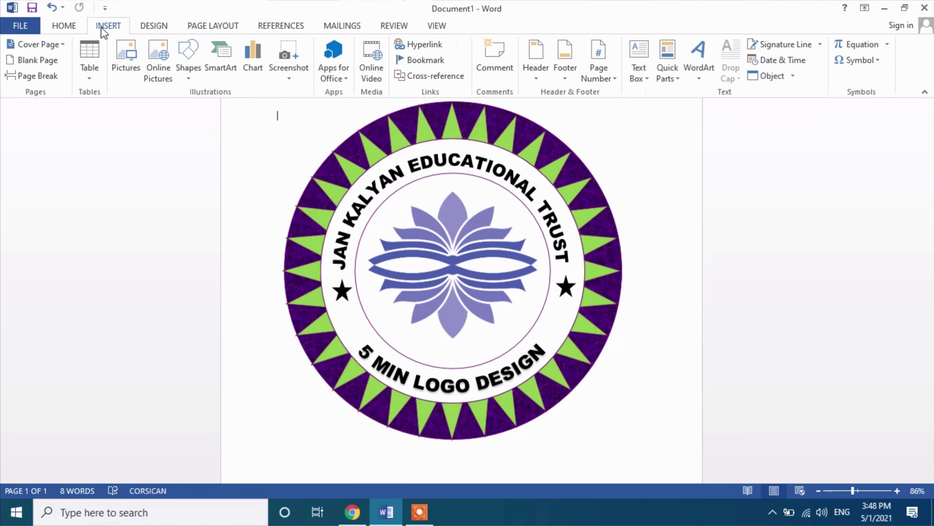
{"action": "left_click", "coordinate": [184, 77]}
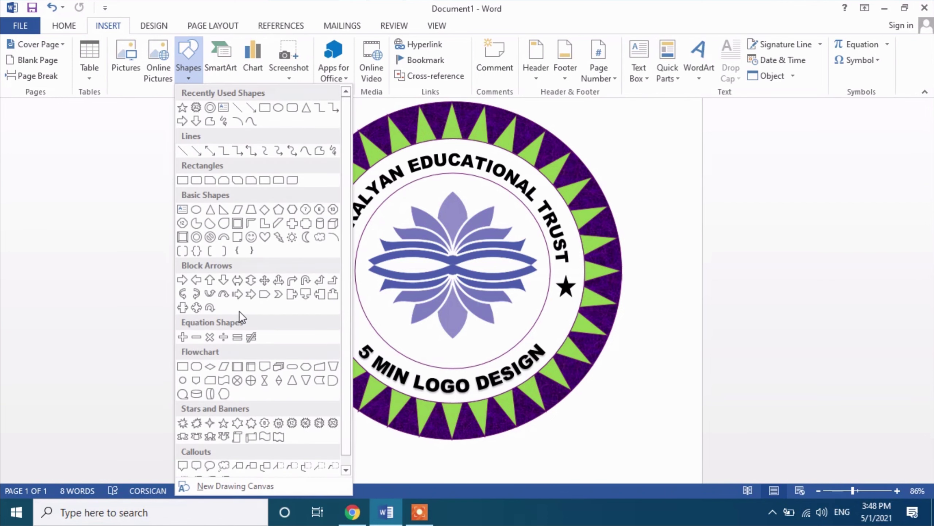
{"action": "scroll", "coordinate": [241, 309], "scroll_direction": "down", "scroll_amount": 1}
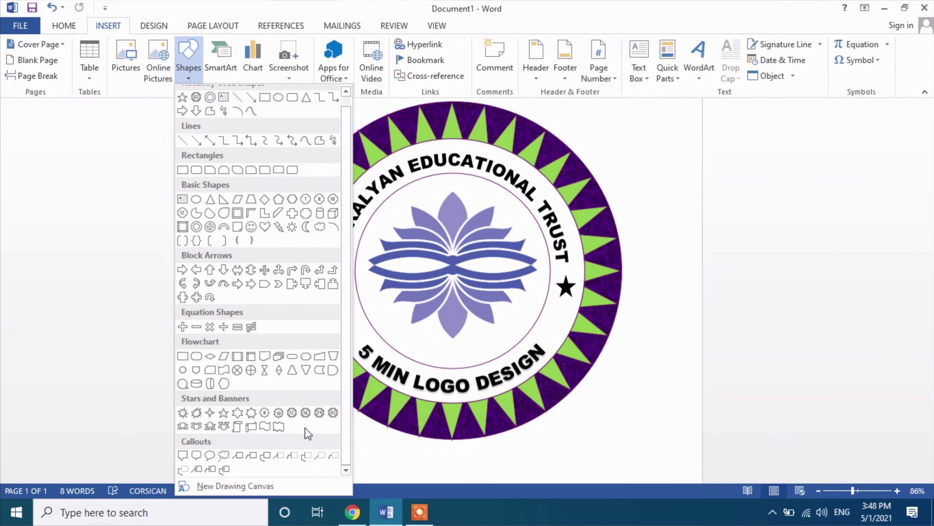
{"action": "left_click", "coordinate": [210, 427]}
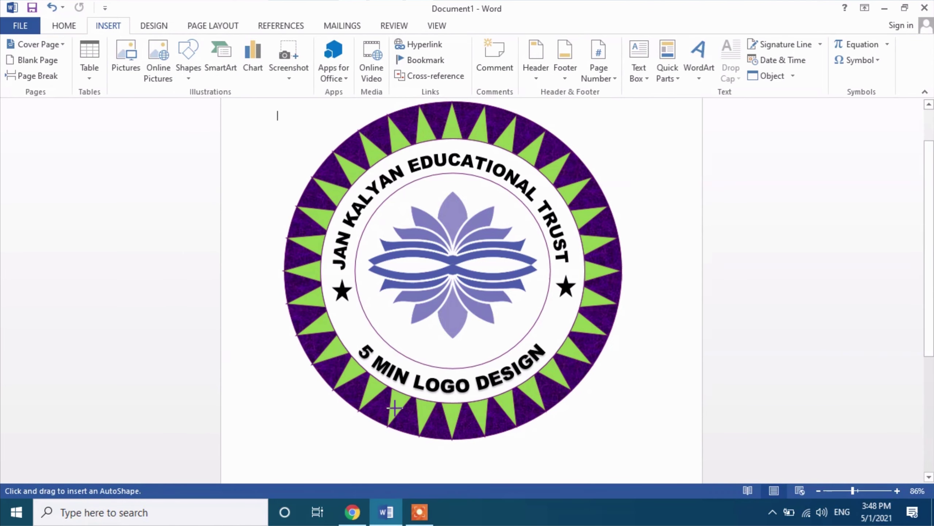
{"action": "scroll", "coordinate": [394, 407], "scroll_direction": "down", "scroll_amount": 1}
{"action": "scroll", "coordinate": [331, 390], "scroll_direction": "down", "scroll_amount": 1}
{"action": "mouse_move", "coordinate": [279, 374]}
{"action": "left_mouse_down"}
{"action": "mouse_move", "coordinate": [419, 409]}
{"action": "mouse_move", "coordinate": [663, 439]}
{"action": "mouse_move", "coordinate": [656, 453]}
{"action": "left_mouse_up"}
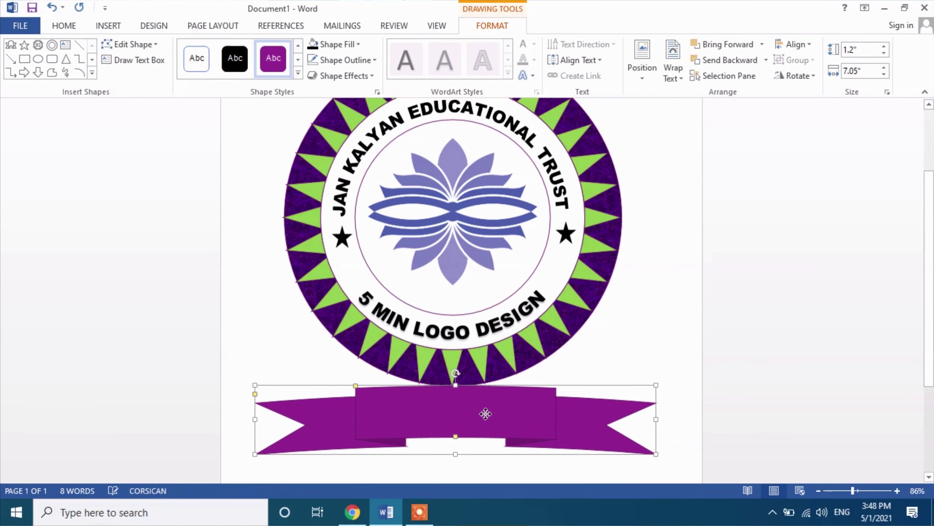
{"action": "left_click_drag", "start_coordinate": [486, 413], "coordinate": [490, 413]}
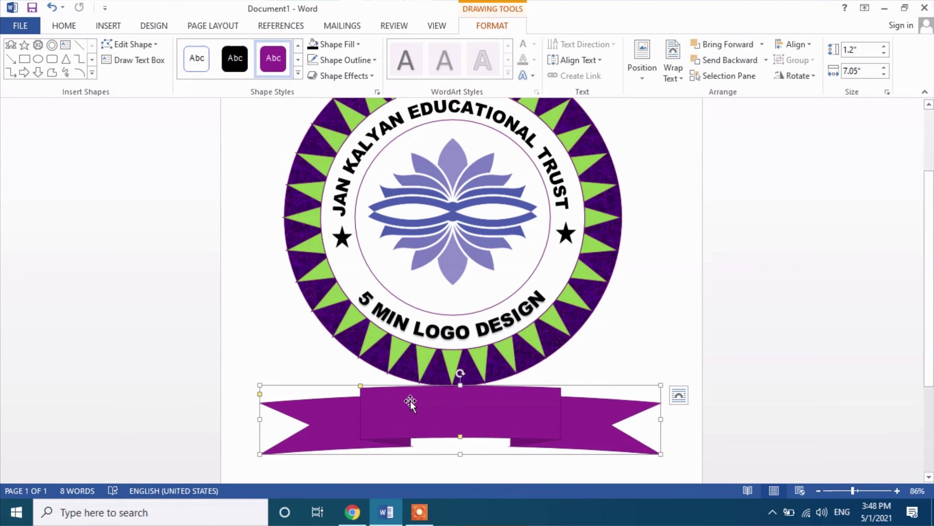
Fill the ribbon banner with the dark purple mesh texture
{"action": "left_click", "coordinate": [340, 44]}
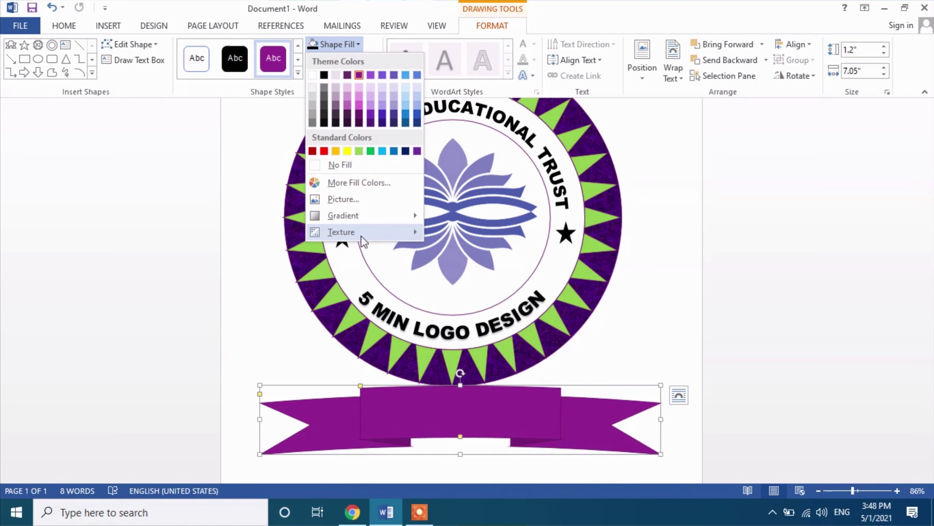
{"action": "mouse_move", "coordinate": [341, 231]}
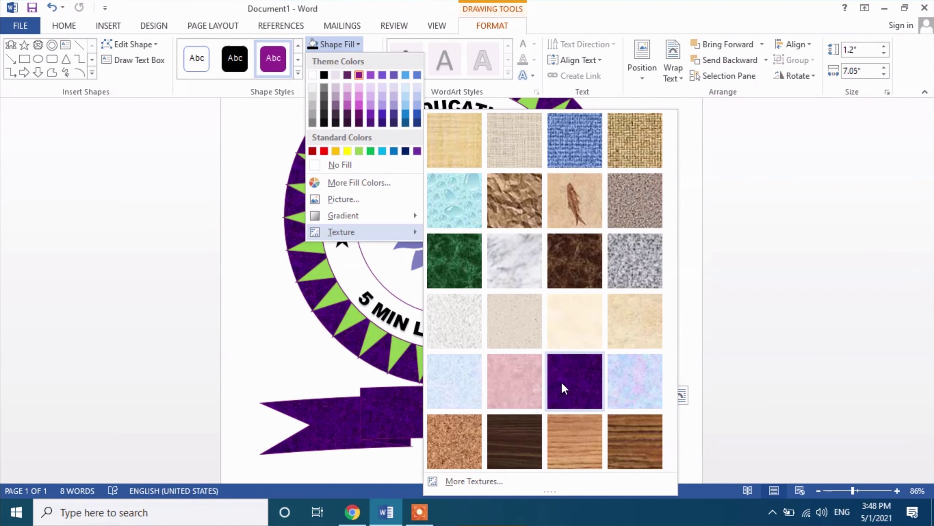
{"action": "left_click", "coordinate": [562, 384]}
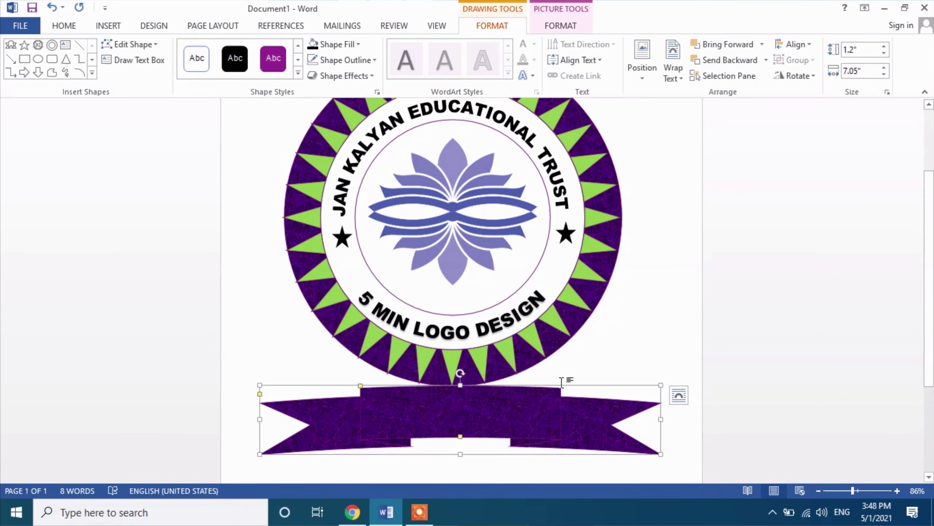
{"action": "left_click_drag", "start_coordinate": [562, 383], "coordinate": [561, 382]}
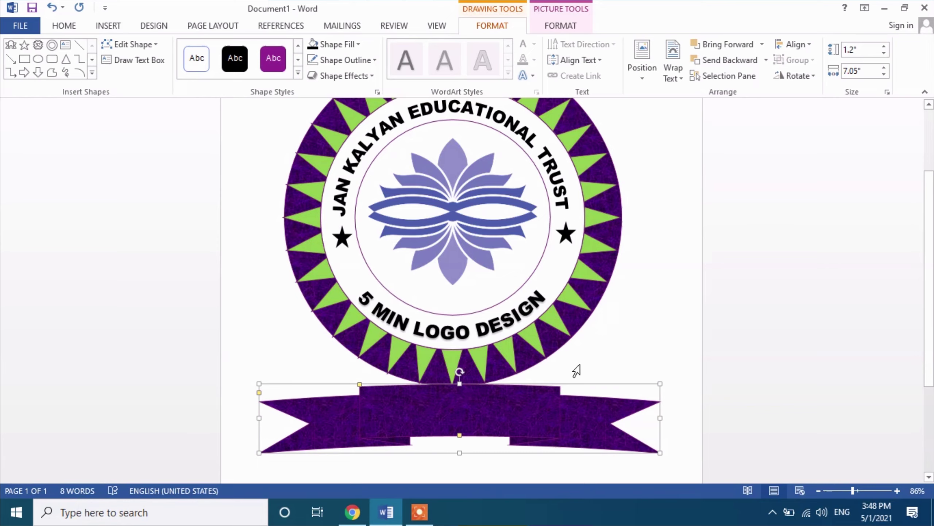
{"action": "key", "text": "ctrl+z"}
{"action": "left_click", "coordinate": [699, 362]}
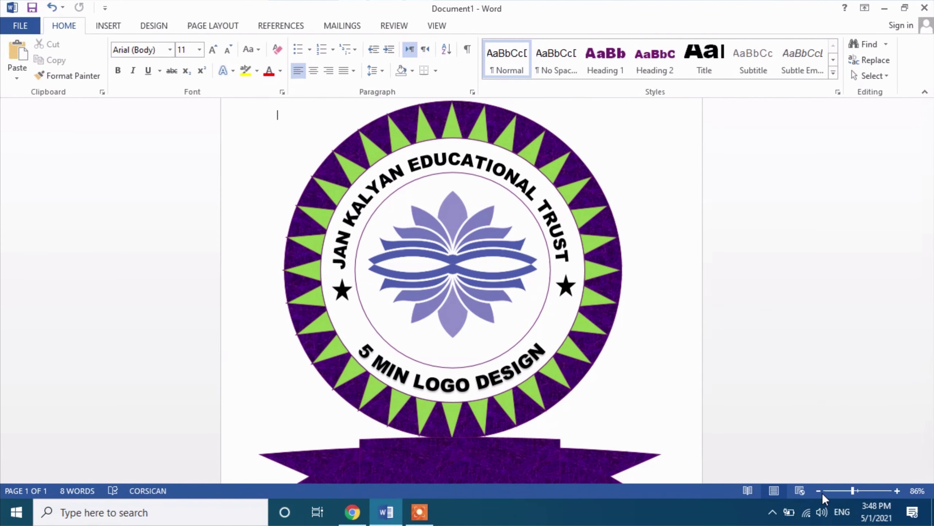
Shorten the banner by dragging its bottom edge up, then review the result
{"action": "scroll", "coordinate": [552, 423], "scroll_direction": "down", "scroll_amount": 1}
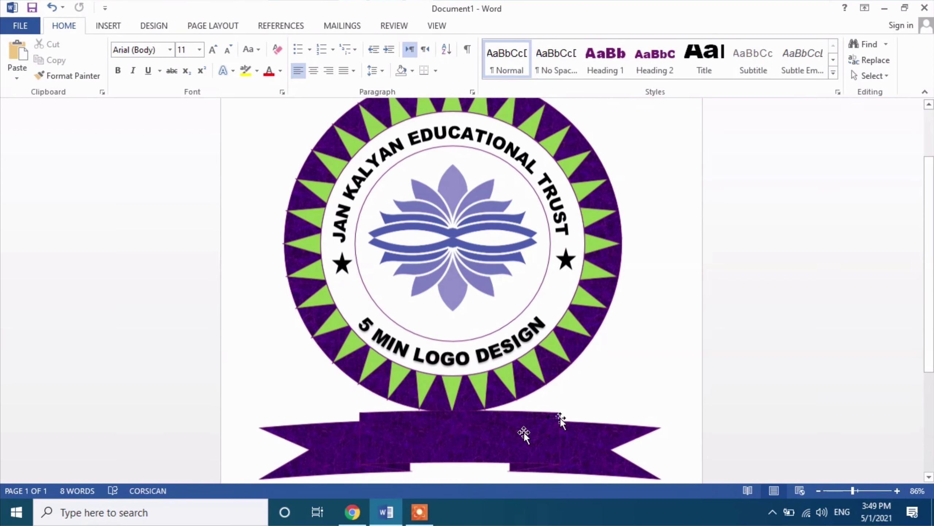
{"action": "left_click", "coordinate": [506, 444]}
{"action": "scroll", "coordinate": [509, 430], "scroll_direction": "down", "scroll_amount": 1}
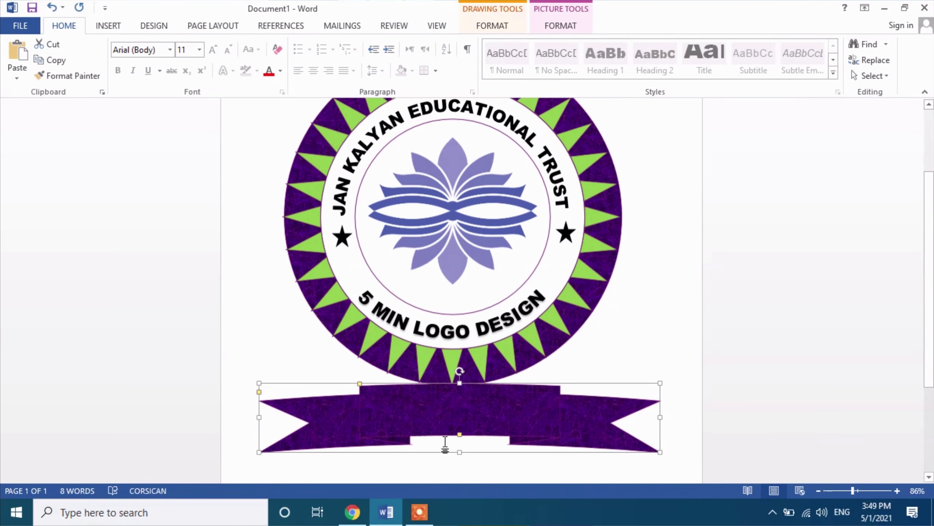
{"action": "left_click_drag", "start_coordinate": [457, 448], "coordinate": [457, 439]}
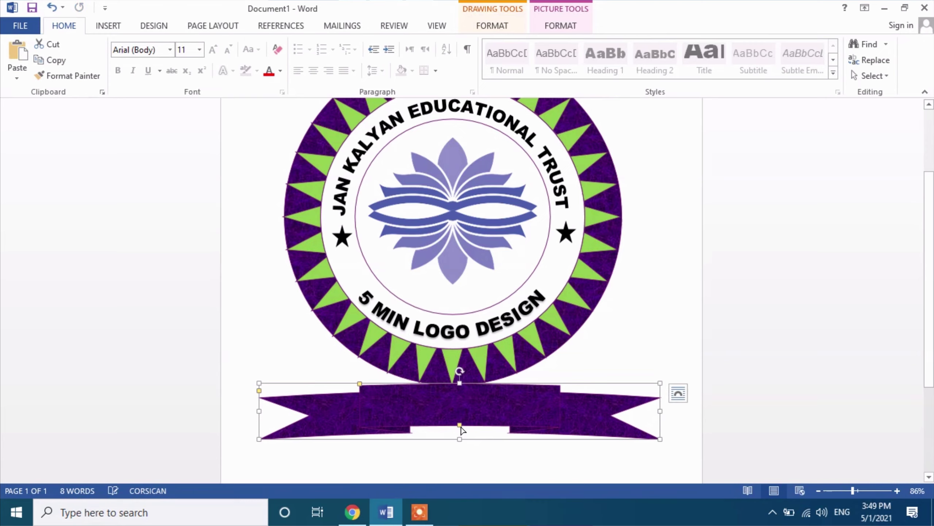
{"action": "left_click", "coordinate": [462, 425]}
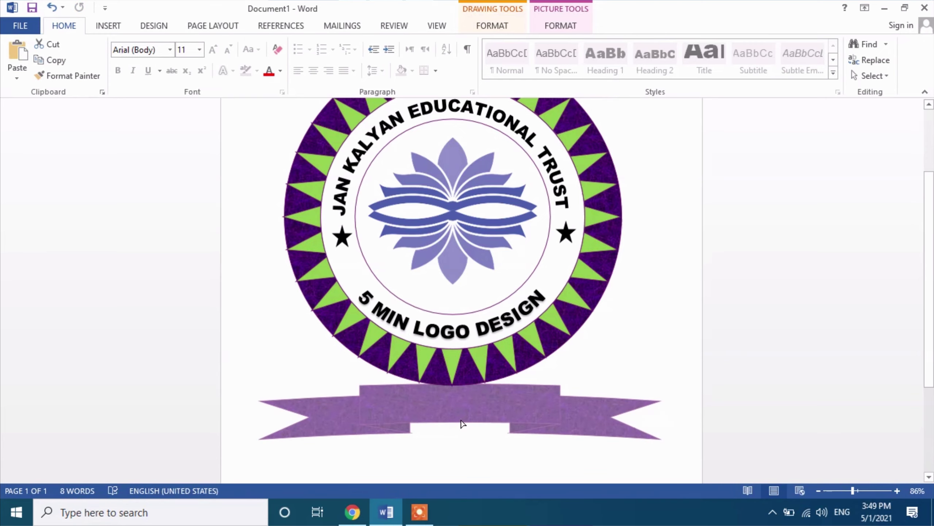
{"action": "scroll", "coordinate": [460, 469], "scroll_direction": "up", "scroll_amount": 2}
{"action": "left_click", "coordinate": [460, 466]}
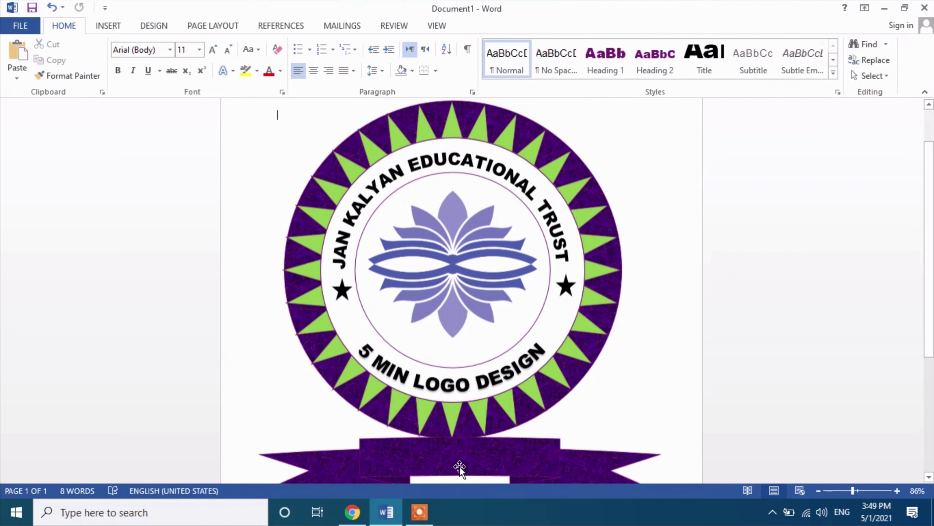
{"action": "scroll", "coordinate": [550, 375], "scroll_direction": "down", "scroll_amount": 1}
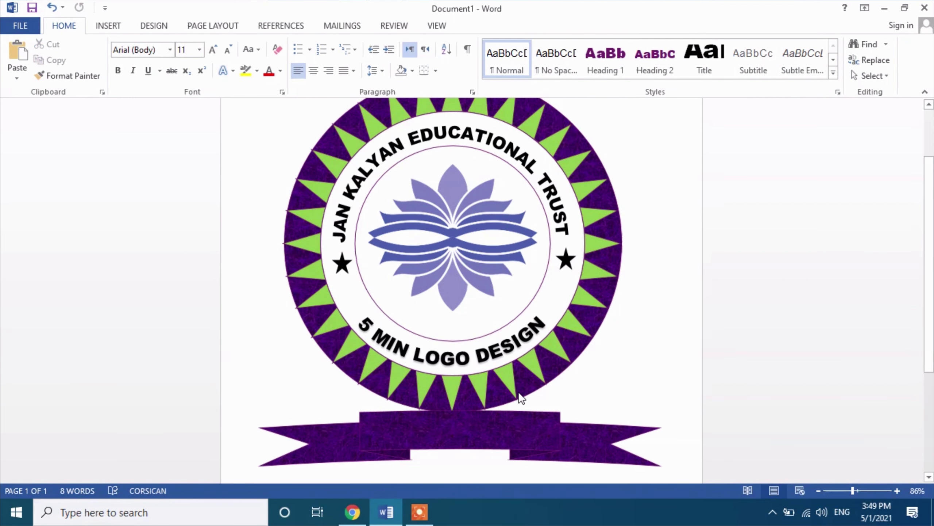
{"action": "scroll", "coordinate": [541, 374], "scroll_direction": "down", "scroll_amount": 1}
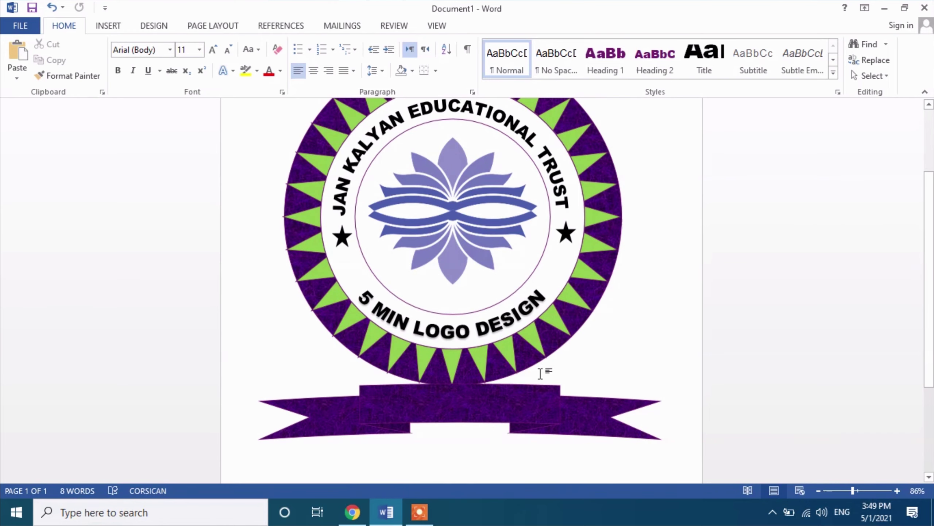
{"action": "scroll", "coordinate": [574, 332], "scroll_direction": "down", "scroll_amount": 1}
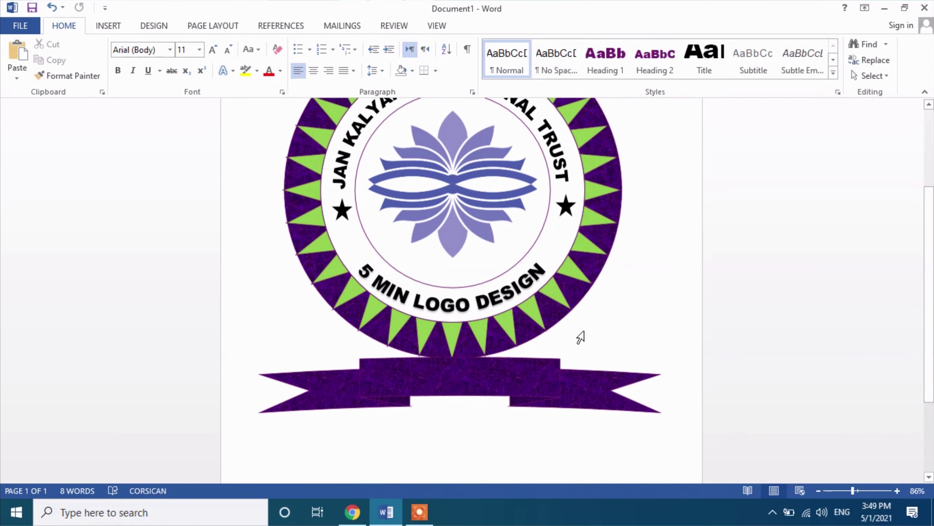
{"action": "scroll", "coordinate": [638, 306], "scroll_direction": "up", "scroll_amount": 1}
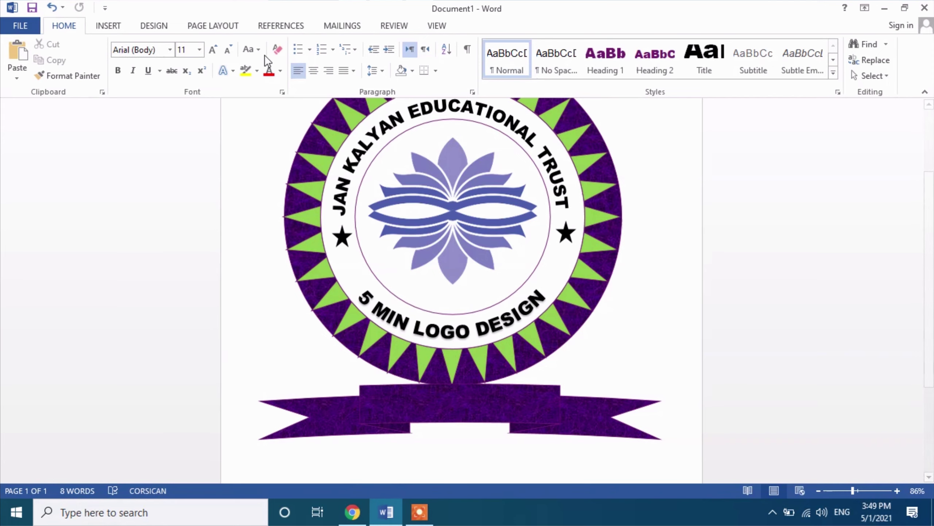
Insert a WordArt reading 'ESTD - 2017' and drag it onto the purple ribbon banner
{"action": "left_click", "coordinate": [101, 25]}
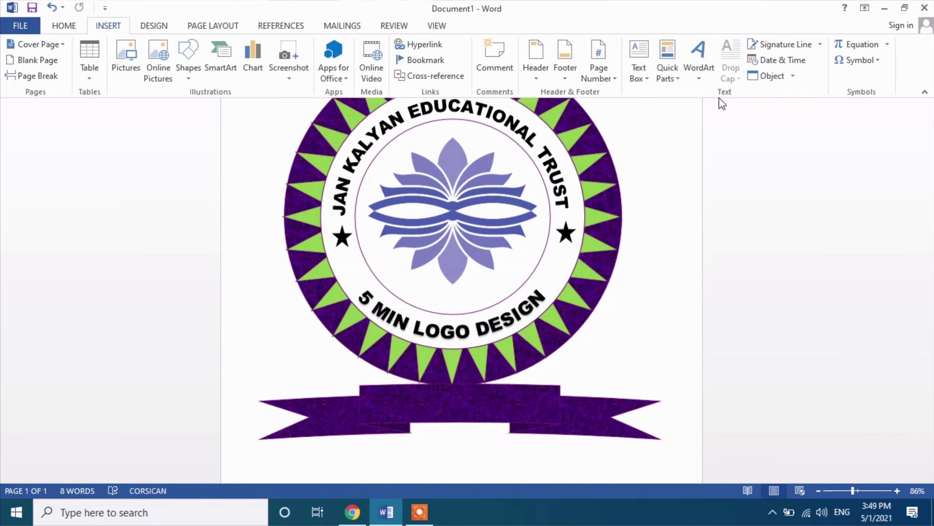
{"action": "left_click", "coordinate": [699, 71]}
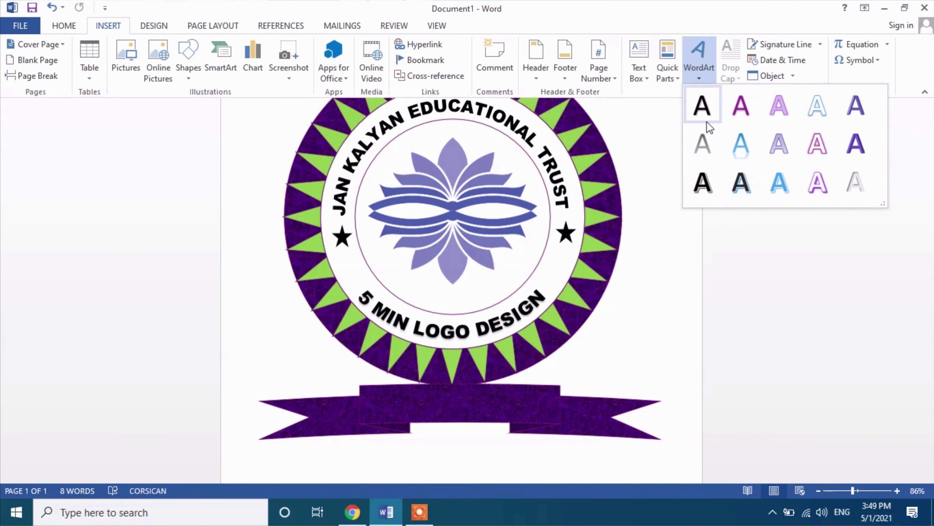
{"action": "left_click", "coordinate": [815, 111]}
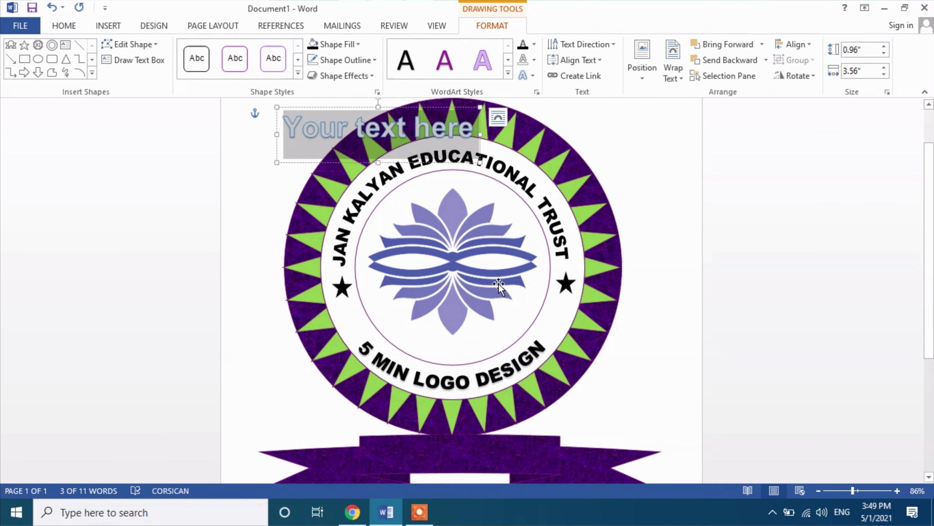
{"action": "type", "text": "ES"}
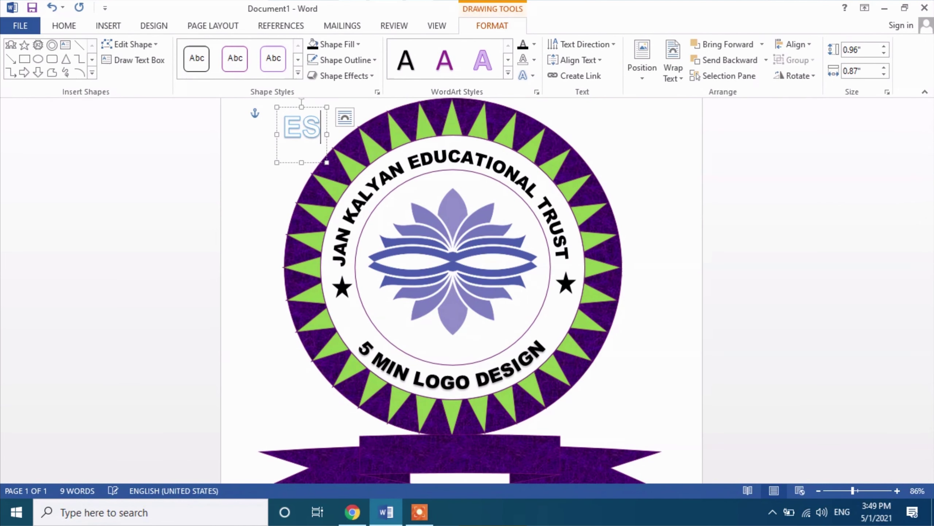
{"action": "type", "text": "TD"}
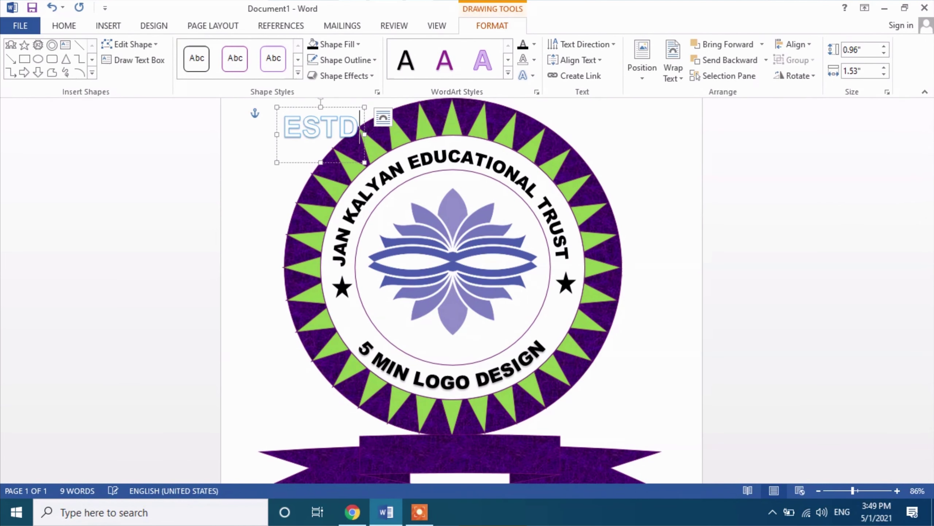
{"action": "type", "text": " -"}
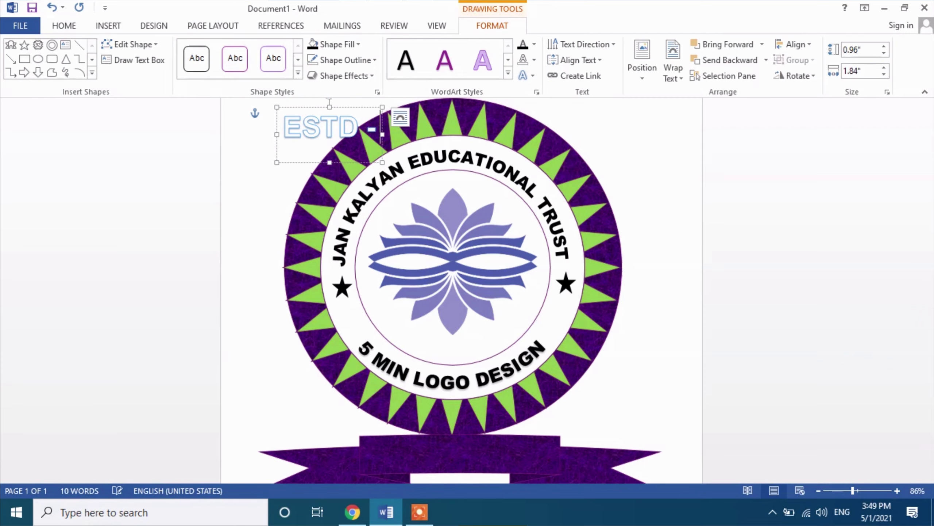
{"action": "type", "text": " 2017"}
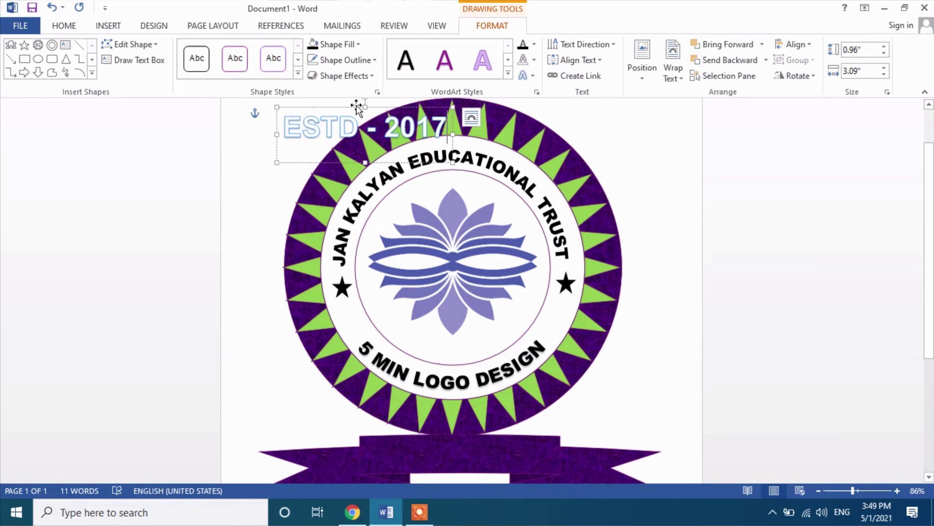
{"action": "left_click_drag", "start_coordinate": [356, 107], "coordinate": [441, 346]}
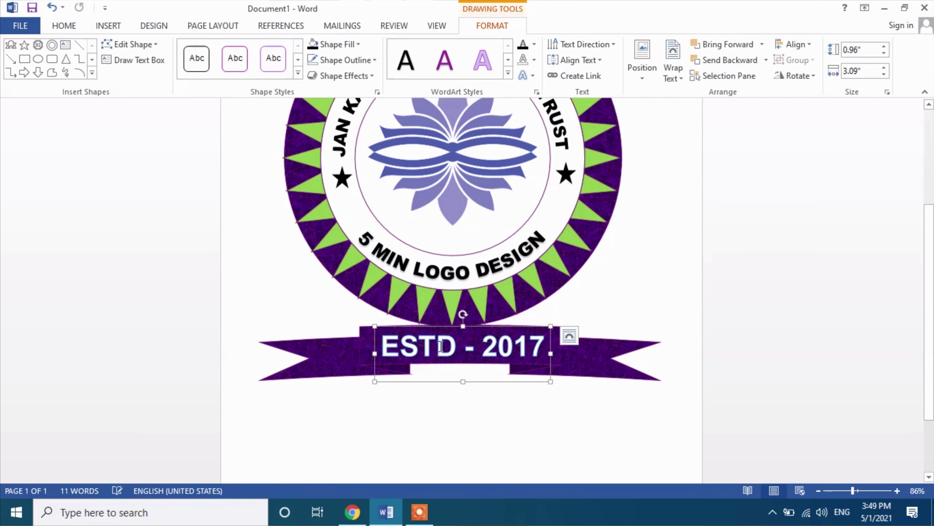
{"action": "left_click", "coordinate": [395, 373]}
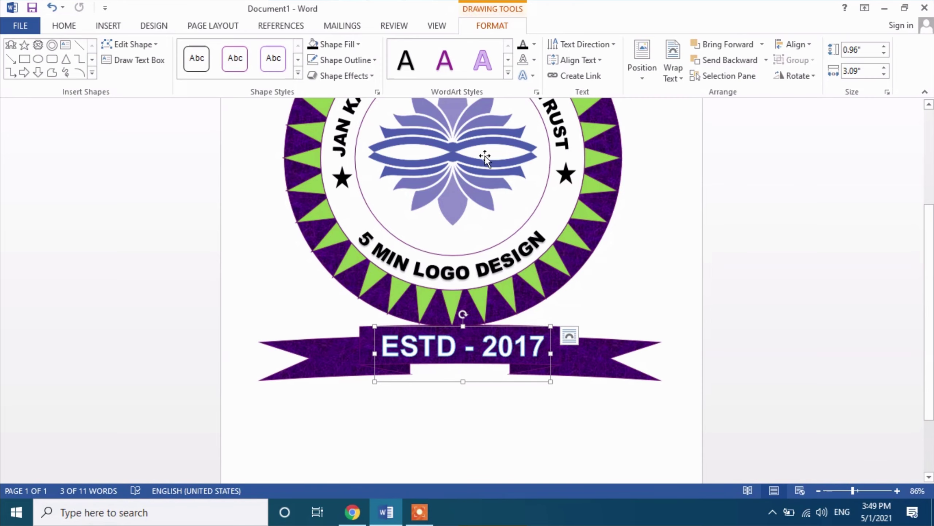
Remove the fill and border from the ESTD - 2017 text box
{"action": "left_click", "coordinate": [355, 43]}
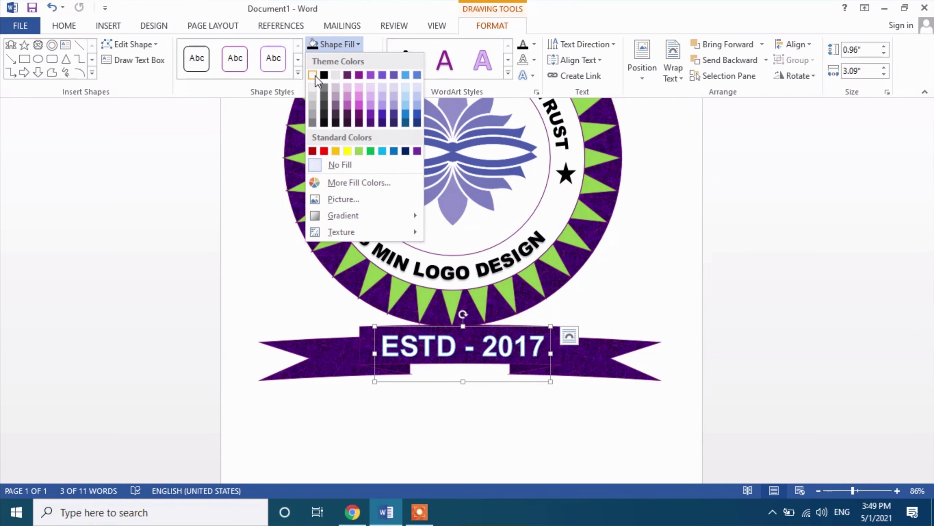
{"action": "left_click", "coordinate": [314, 76]}
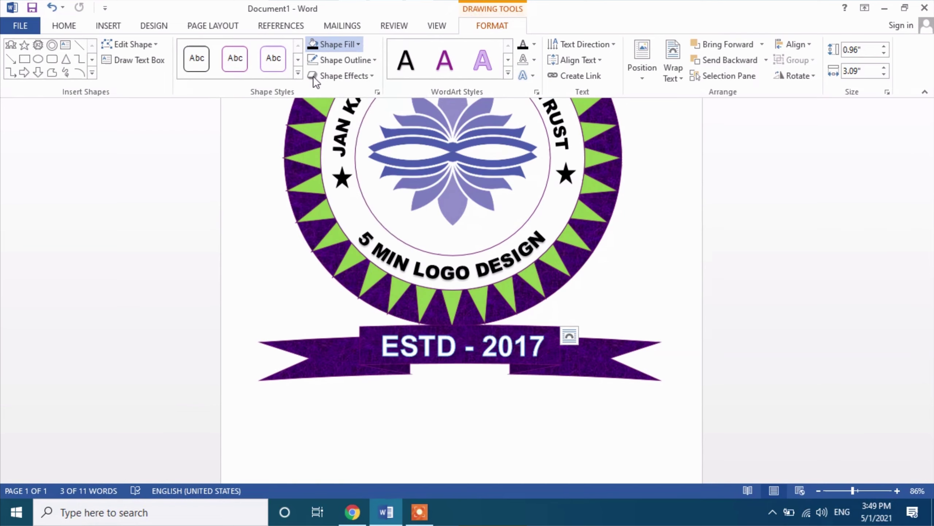
{"action": "left_click", "coordinate": [375, 60]}
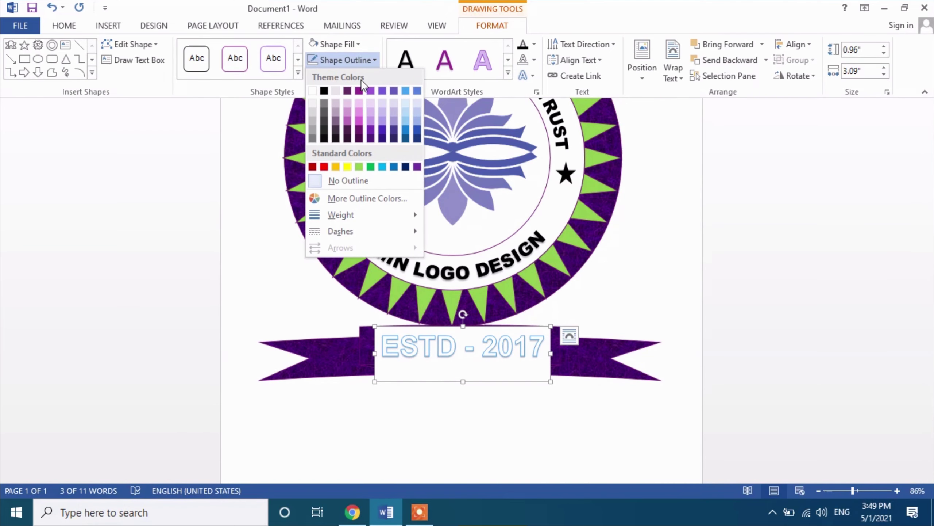
{"action": "left_click", "coordinate": [334, 180]}
{"action": "left_click", "coordinate": [460, 420]}
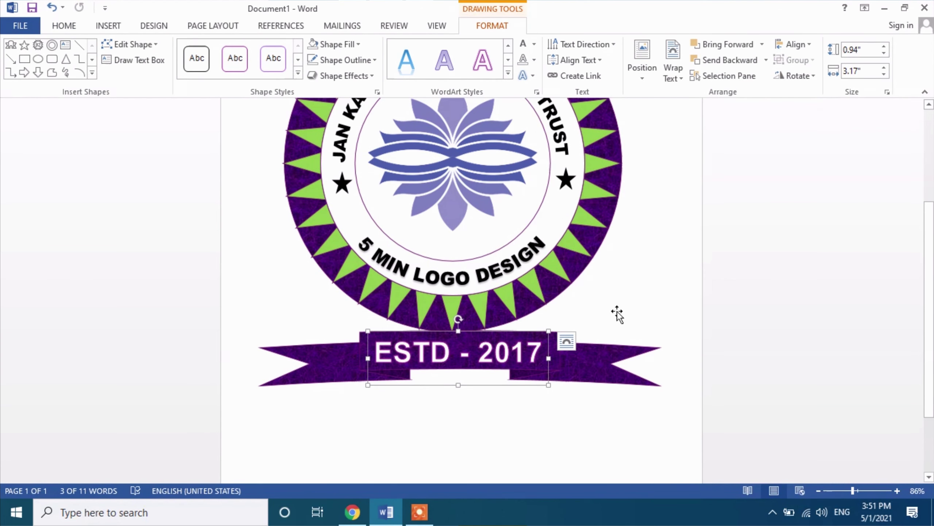
Make the ESTD - 2017 letters white with no outline and nudge them right
{"action": "left_click", "coordinate": [534, 44]}
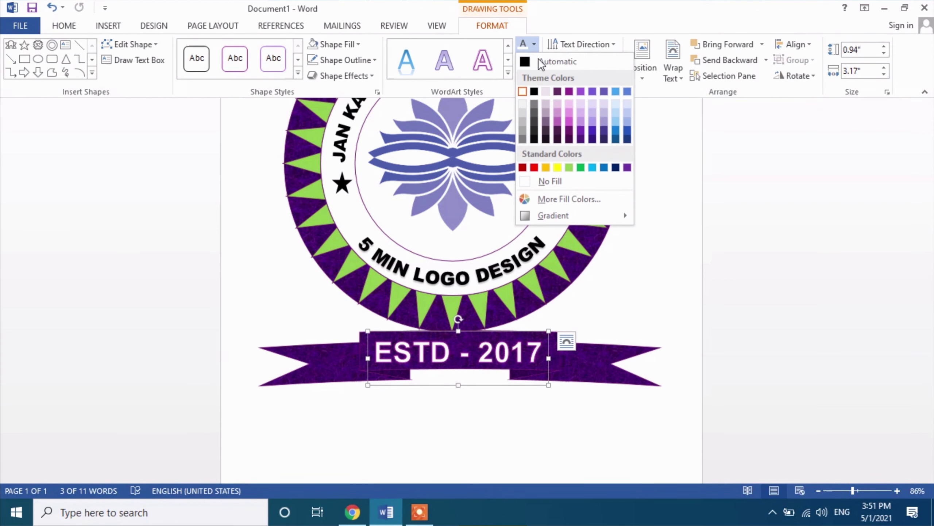
{"action": "left_click", "coordinate": [526, 92]}
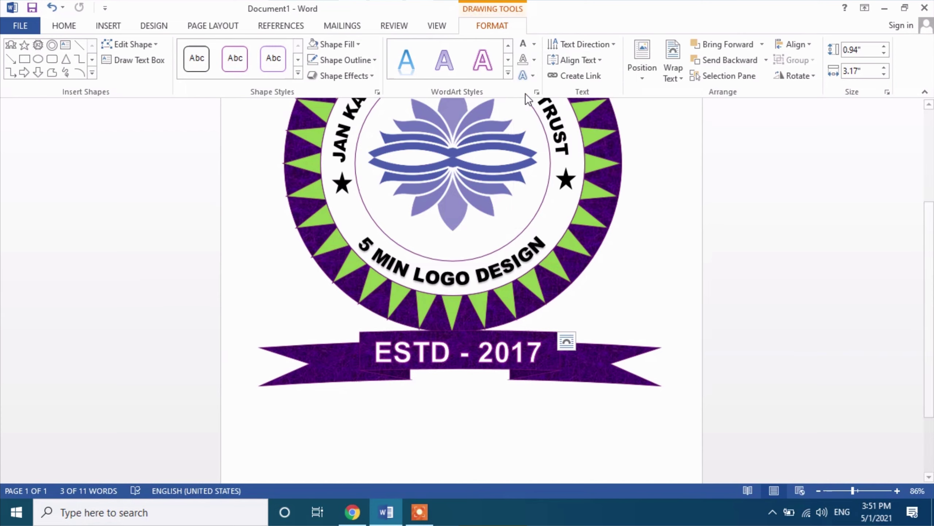
{"action": "left_click", "coordinate": [533, 61]}
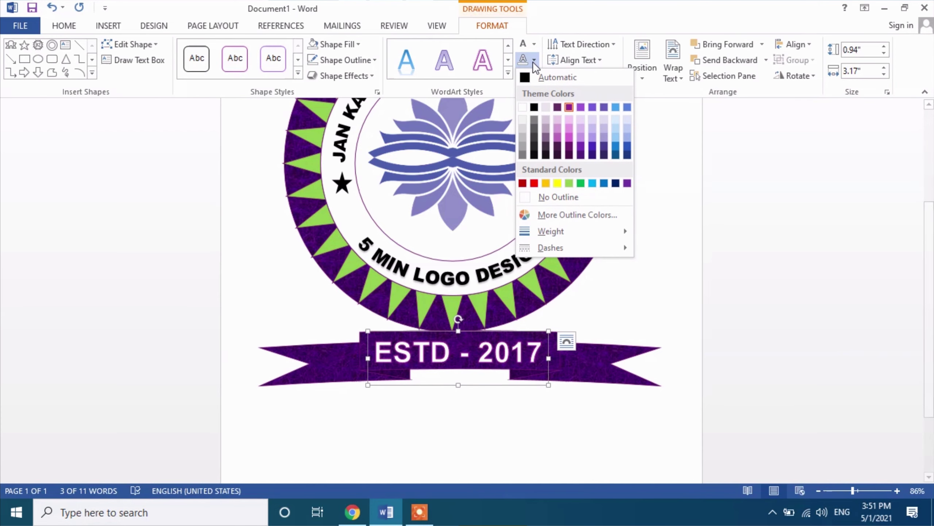
{"action": "left_click", "coordinate": [548, 193]}
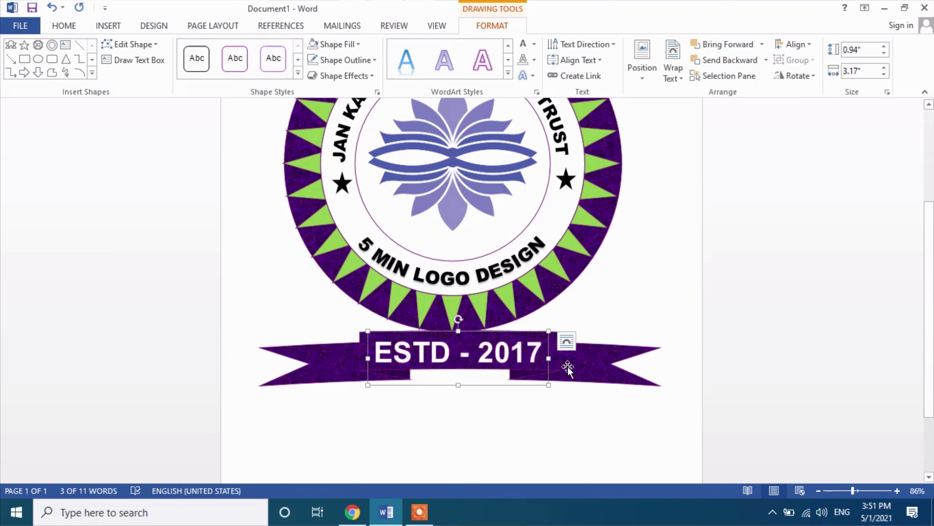
{"action": "key", "text": "Right"}
{"action": "key", "text": "Right"}
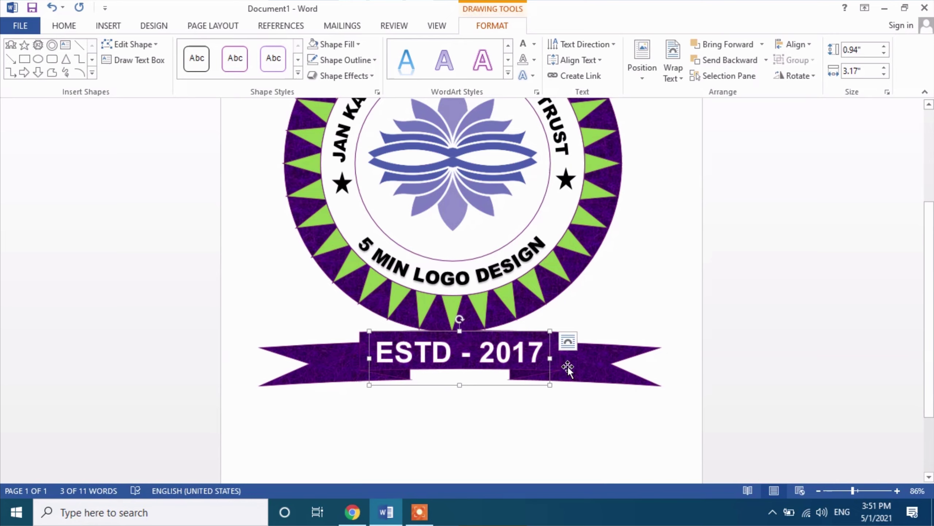
{"action": "key", "text": "Right"}
{"action": "key", "text": "Right"}
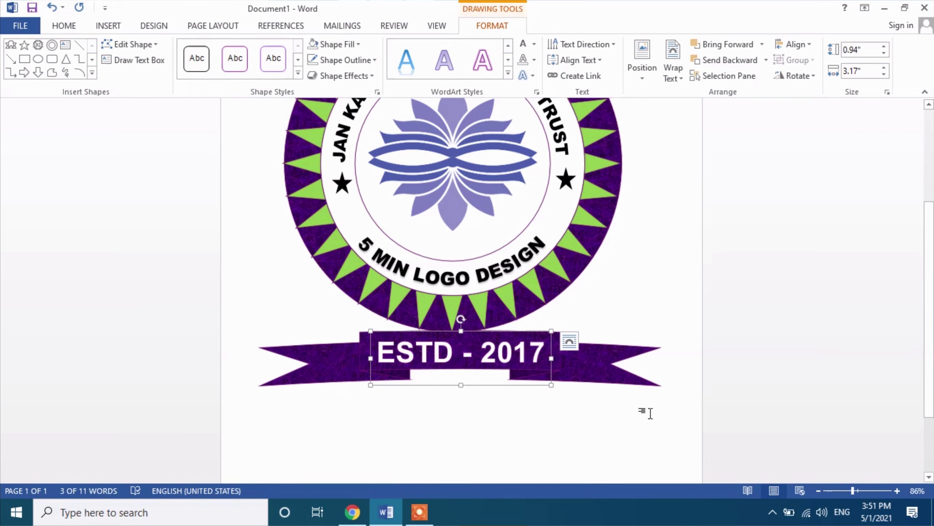
Zoom out to 40% and shift the ribbon banner slightly left under the badge
{"action": "left_click", "coordinate": [820, 491]}
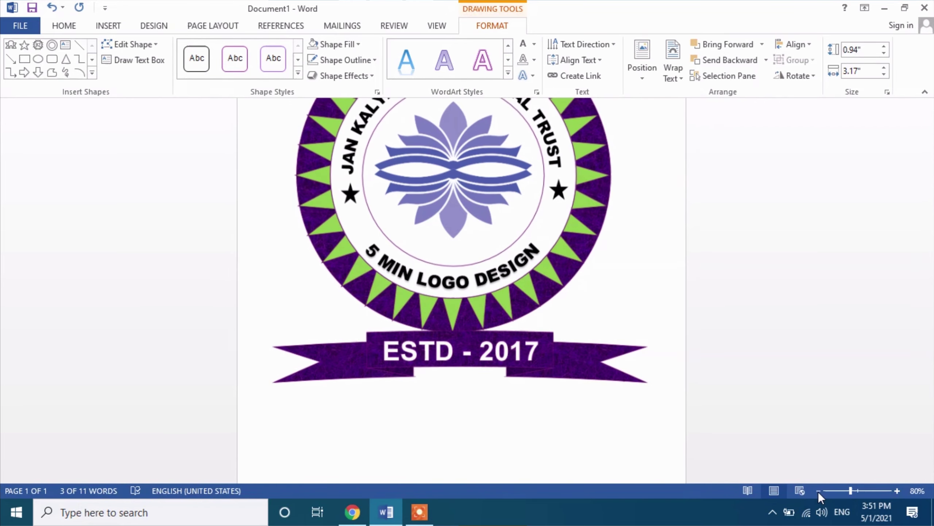
{"action": "left_click", "coordinate": [819, 491]}
{"action": "left_click", "coordinate": [819, 491]}
{"action": "left_click", "coordinate": [819, 491]}
{"action": "left_click", "coordinate": [819, 491]}
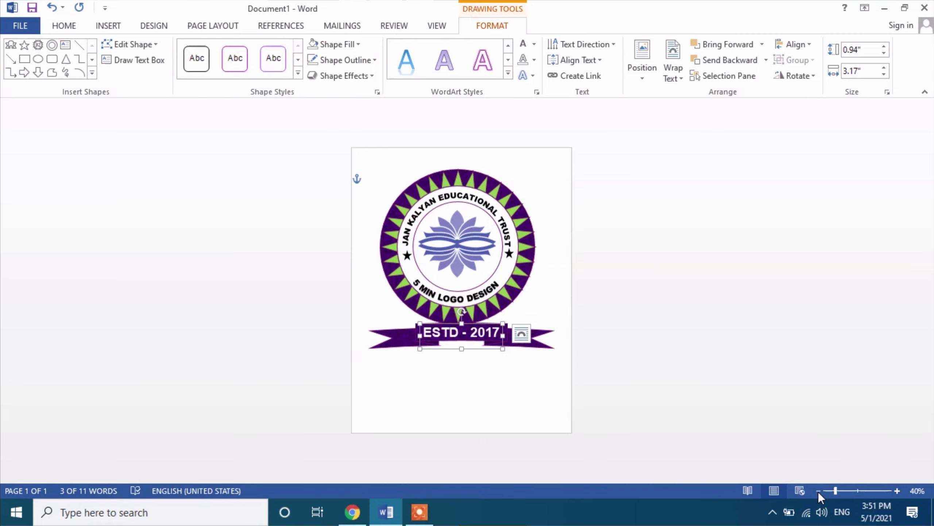
{"action": "left_click", "coordinate": [486, 399]}
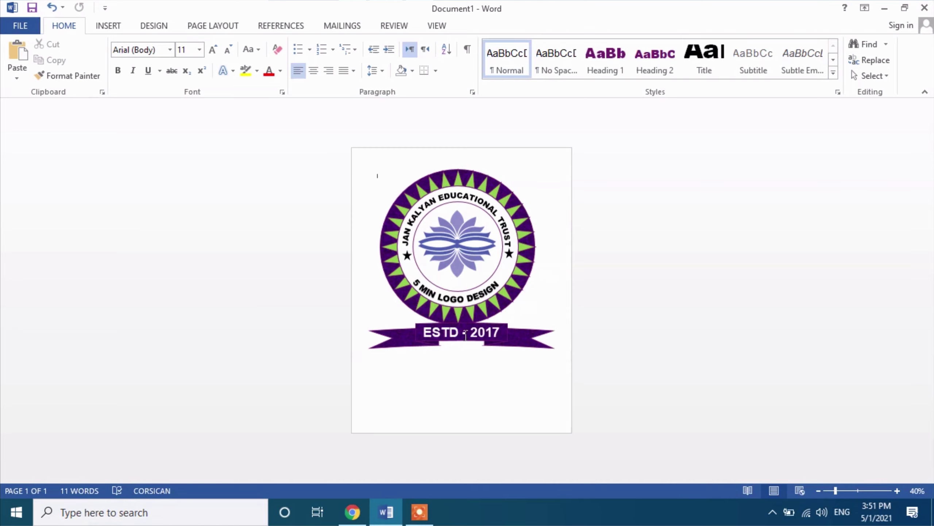
{"action": "left_click", "coordinate": [401, 338]}
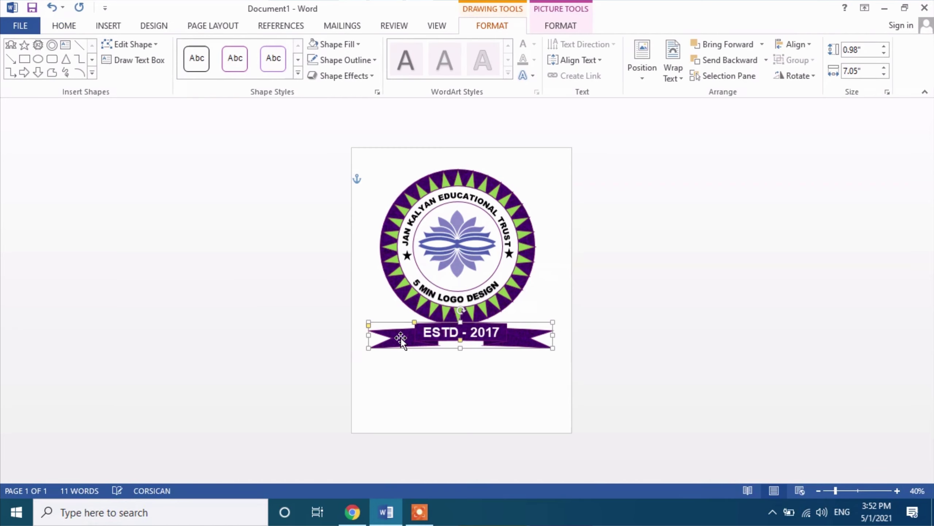
{"action": "left_click_drag", "start_coordinate": [400, 338], "coordinate": [399, 337]}
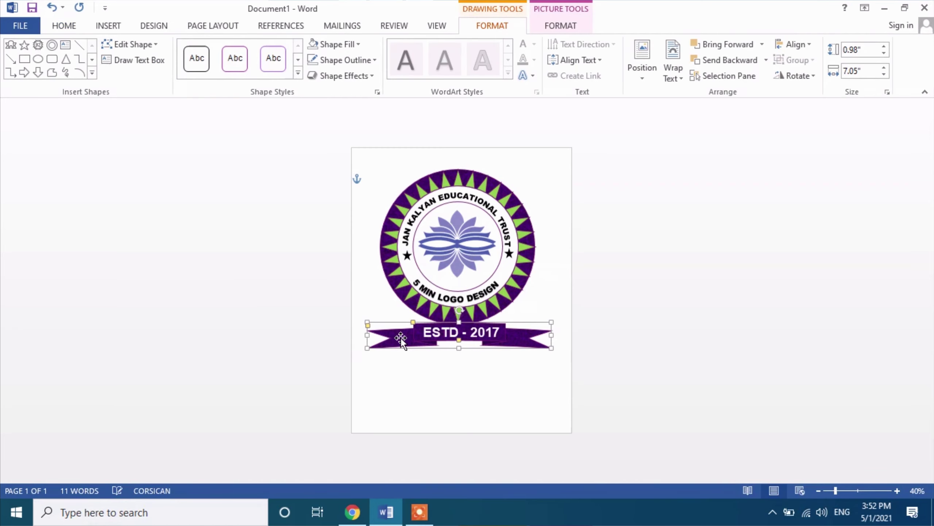
{"action": "left_click", "coordinate": [494, 376]}
Nudge the ESTD - 2017 text box left to recentre it on the ribbon
{"action": "left_click", "coordinate": [447, 332]}
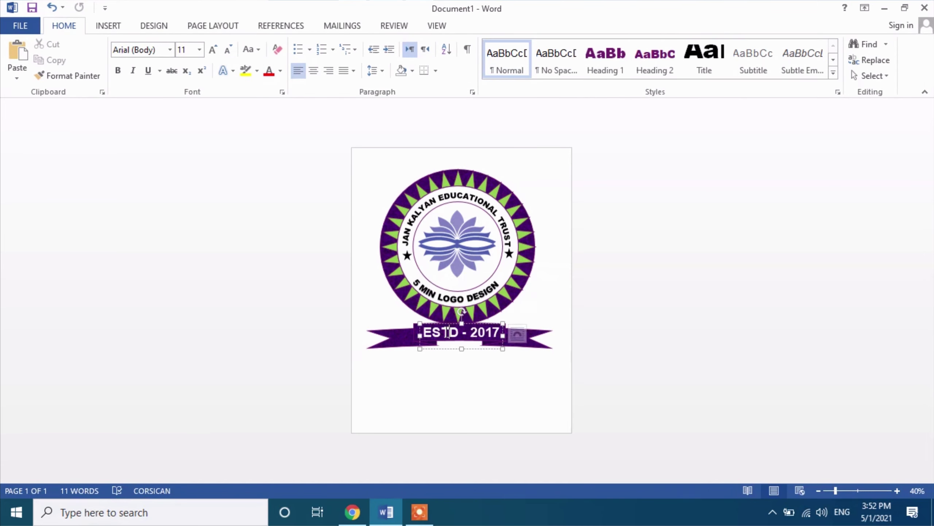
{"action": "left_click", "coordinate": [449, 323]}
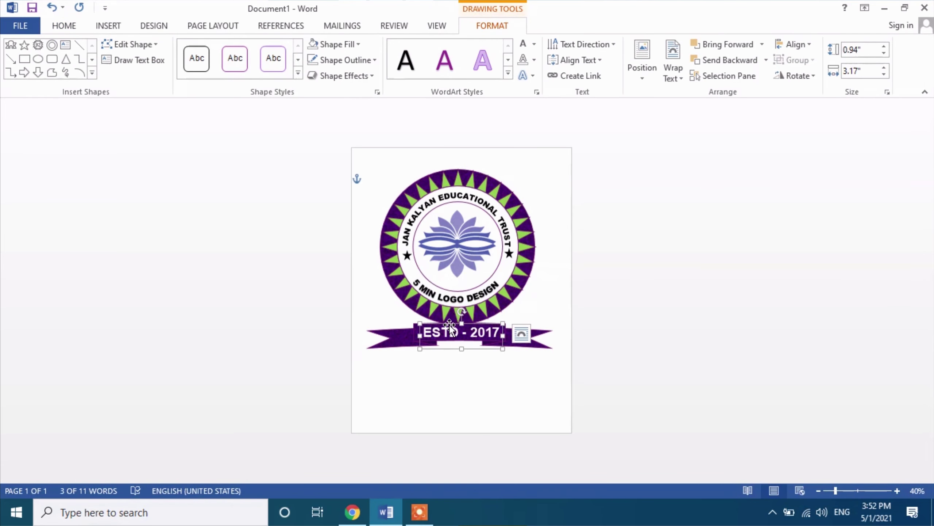
{"action": "key", "text": "Left"}
{"action": "left_click", "coordinate": [461, 383]}
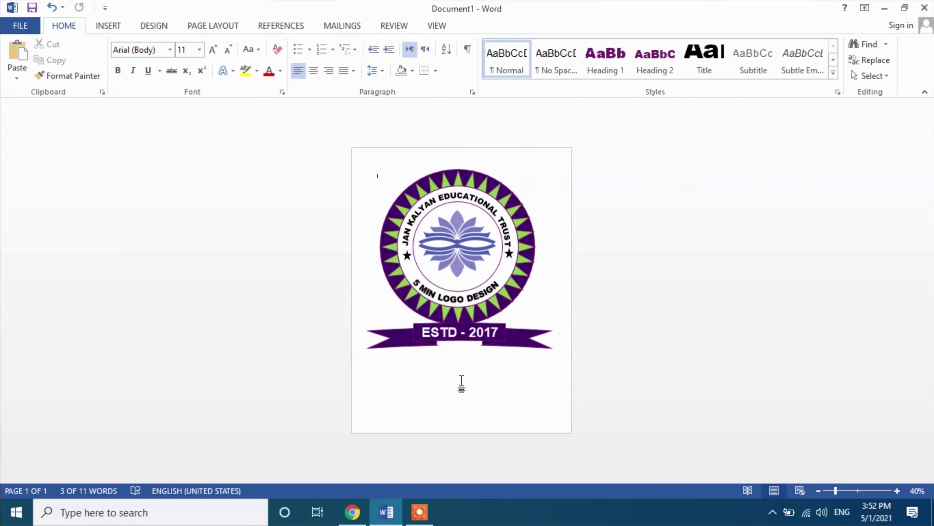